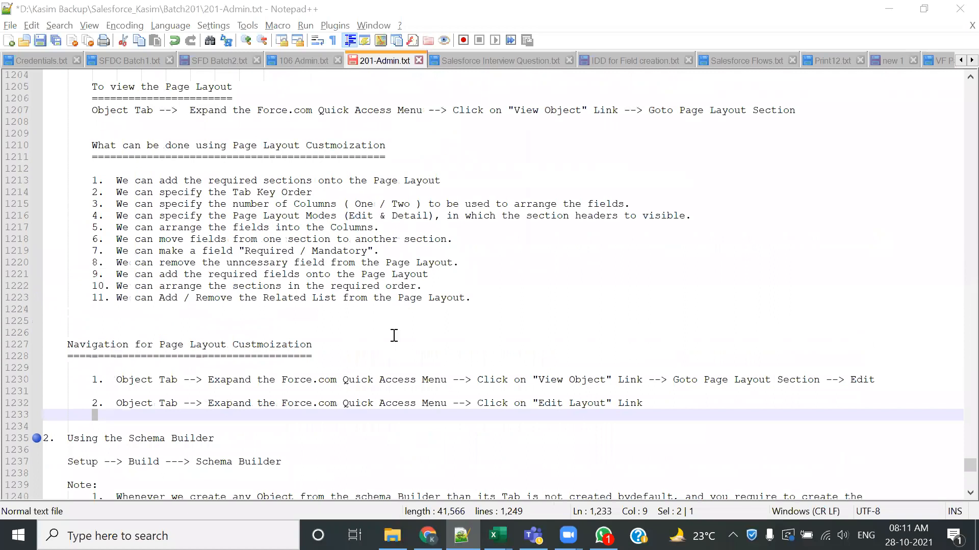
Switch to Salesforce in Chrome and examine the fields and sections on the new Hiring Manager and new Candidate forms.
key("alt+Tab")
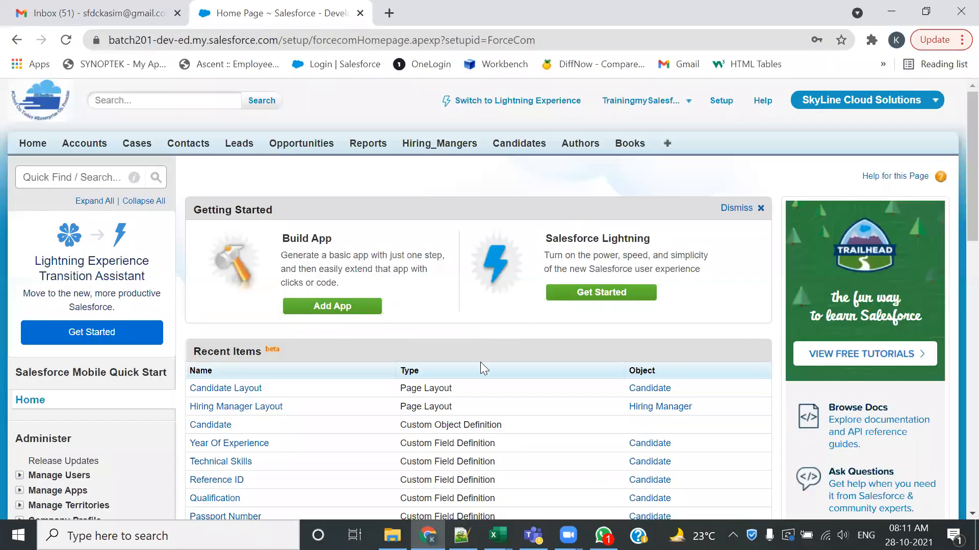
left_click(439, 153)
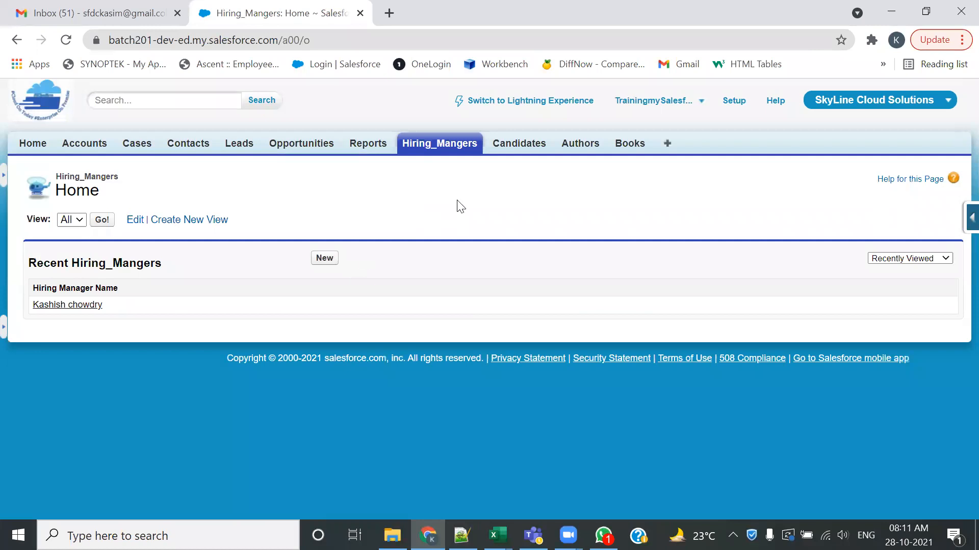
left_click(325, 259)
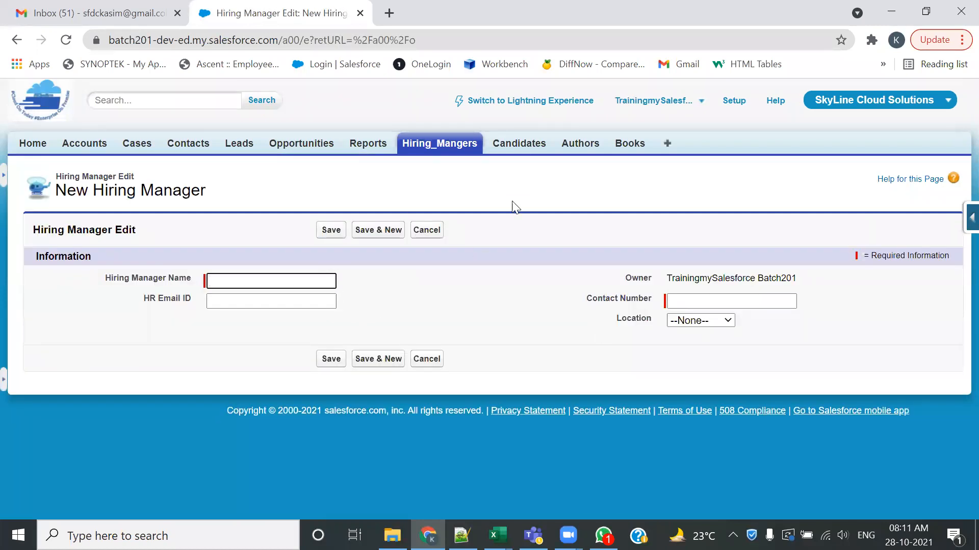
left_click(521, 144)
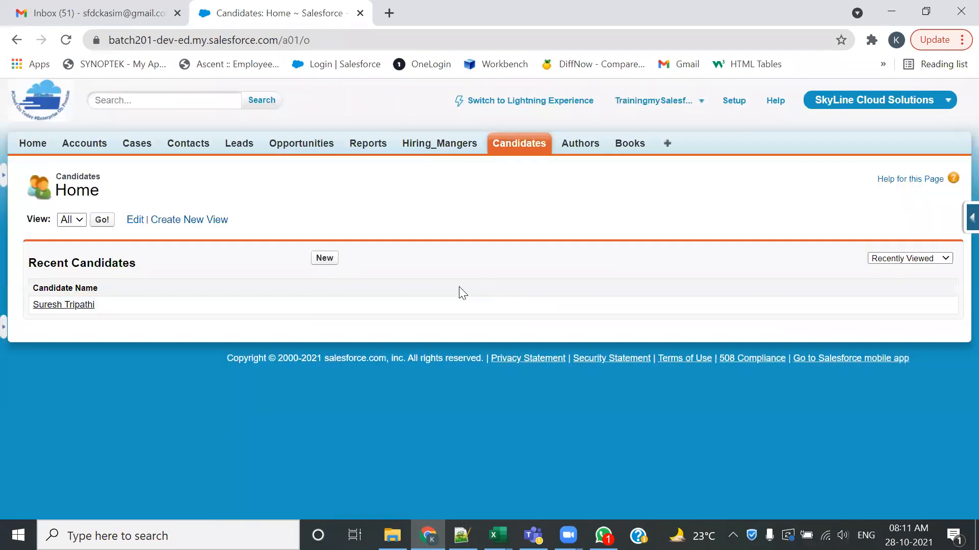
left_click(335, 260)
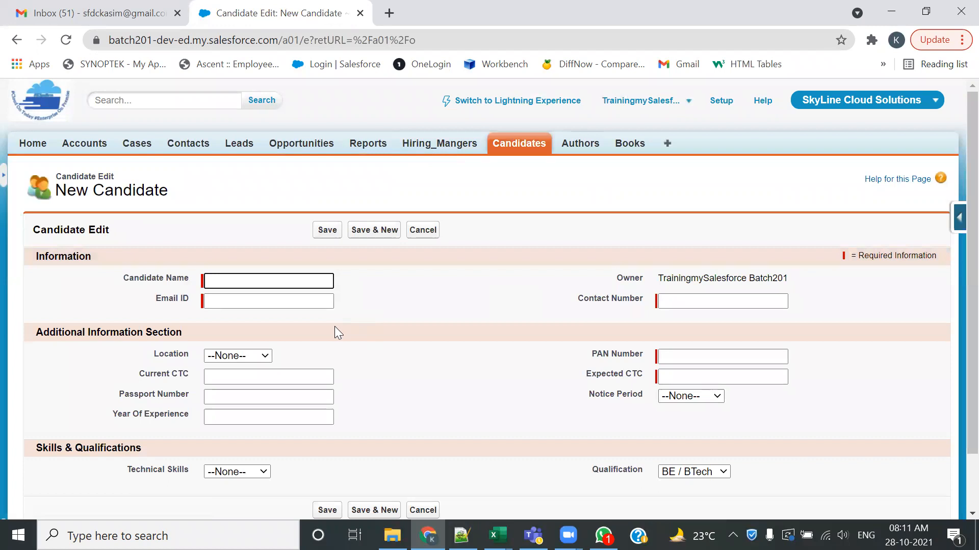
scroll(335, 332, "down", 1)
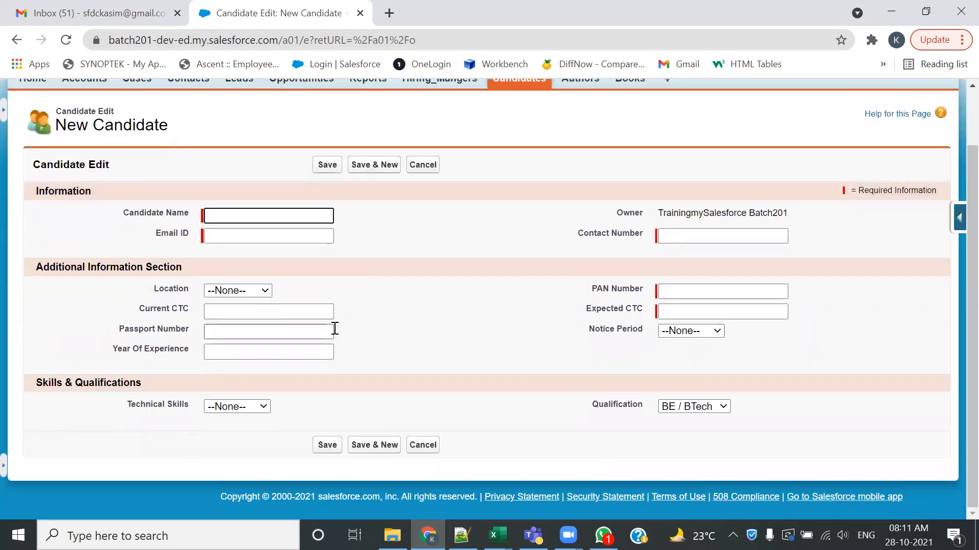
scroll(343, 323, "up", 1)
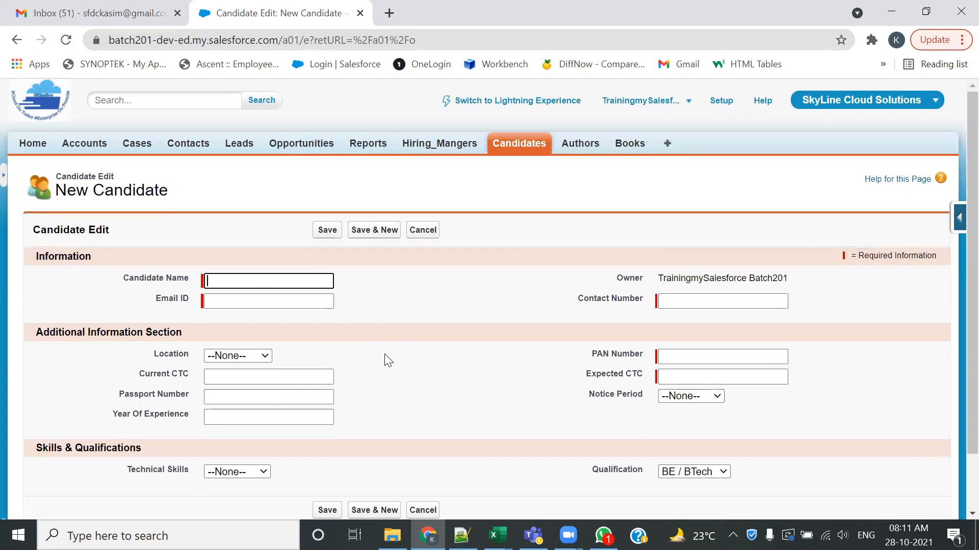
scroll(379, 357, "down", 2)
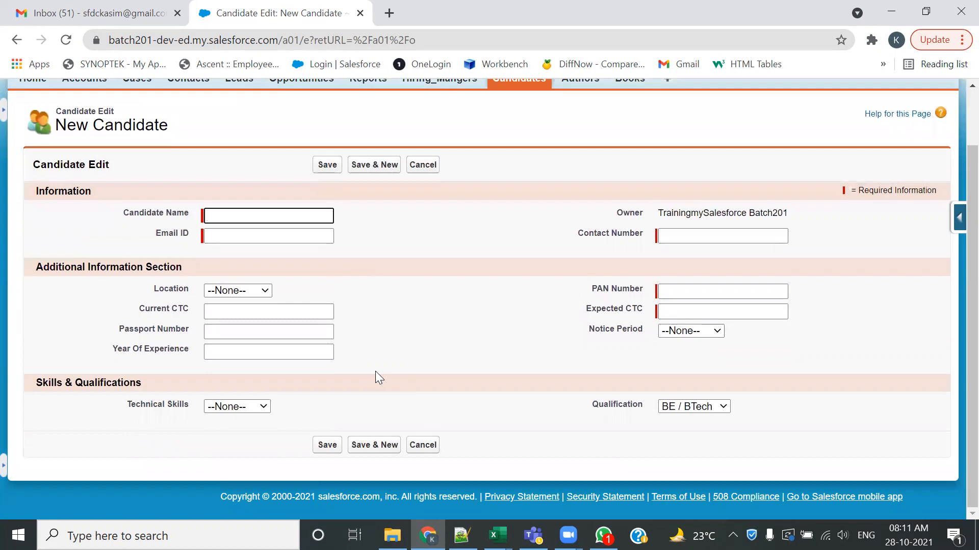
scroll(380, 368, "up", 2)
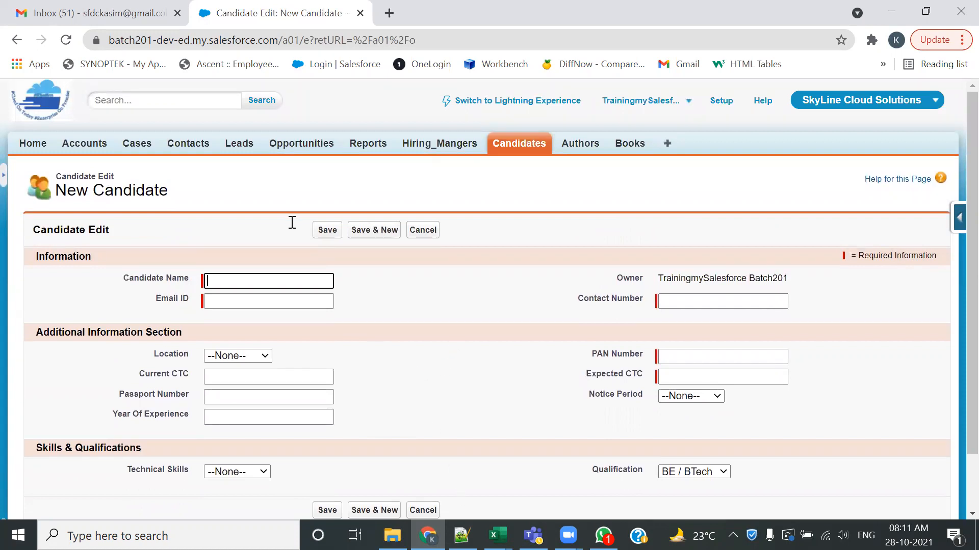
Review the Page Layout customization notes in Notepad++ alongside the new Candidate form in Chrome.
key("alt+Tab")
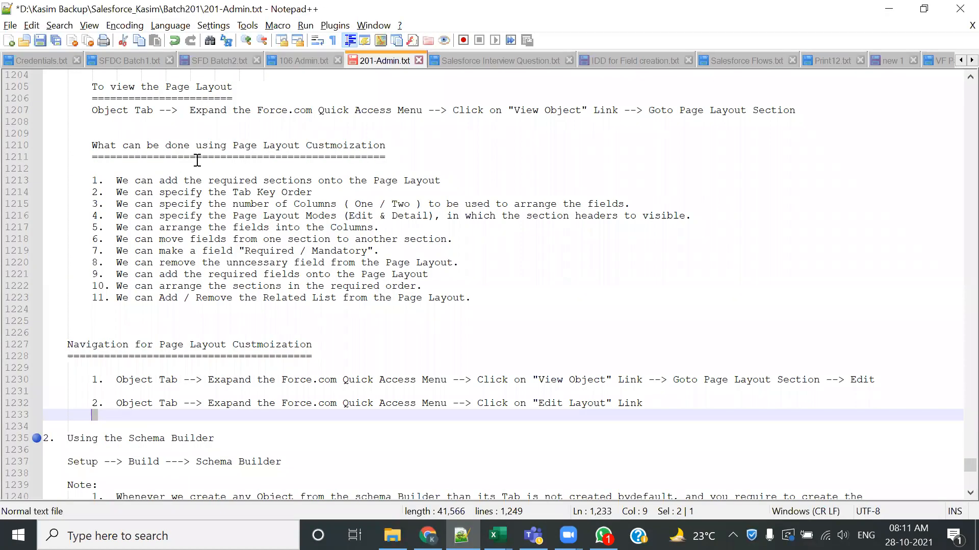
left_click_drag(233, 145, 373, 146)
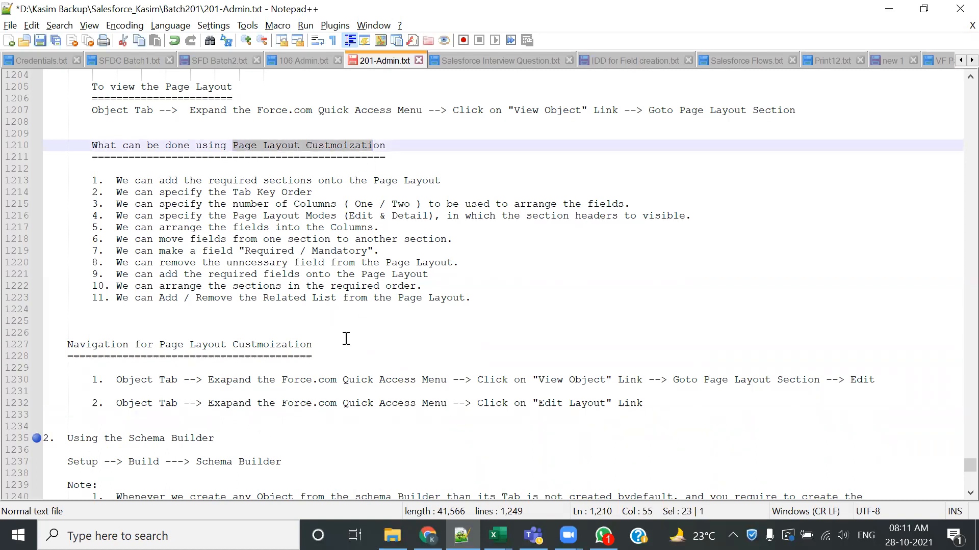
key("alt+Tab")
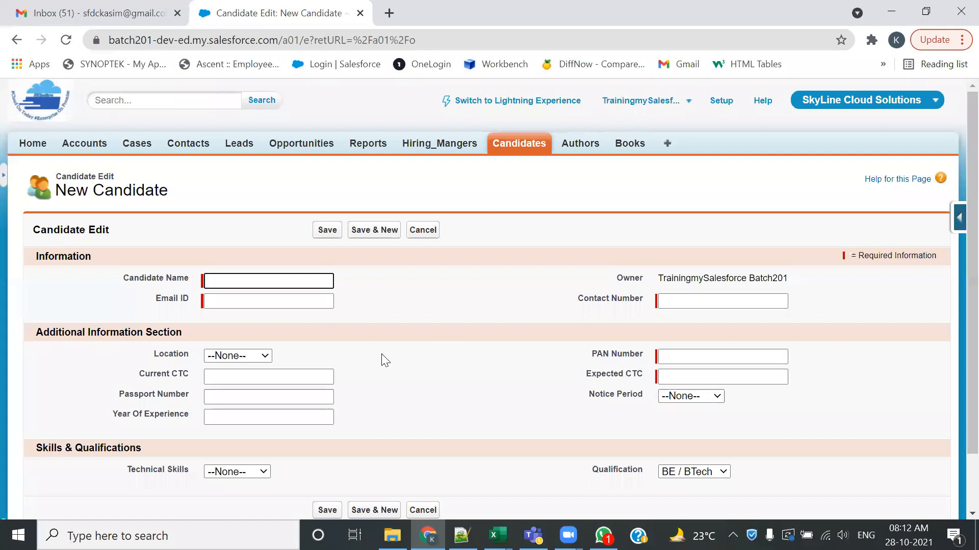
scroll(424, 356, "down", 2)
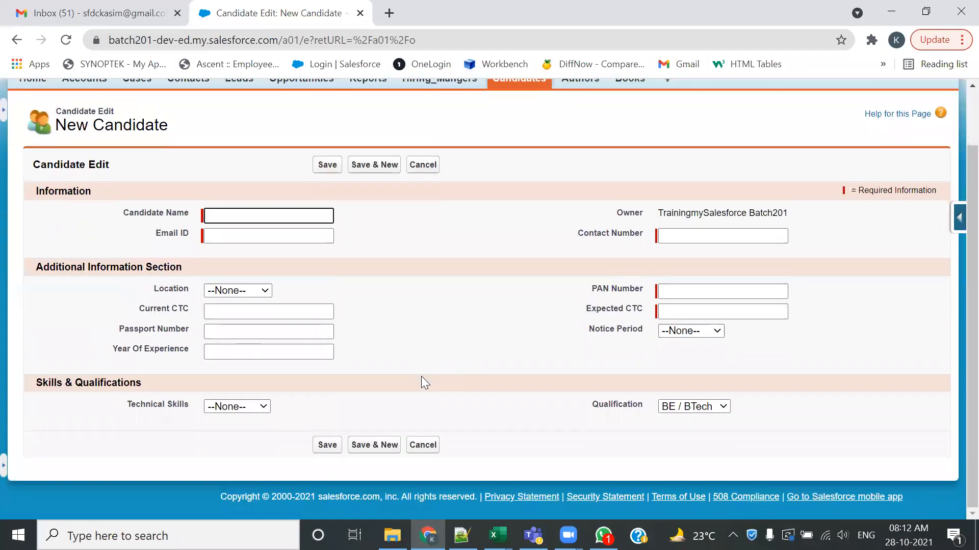
key("alt+Tab")
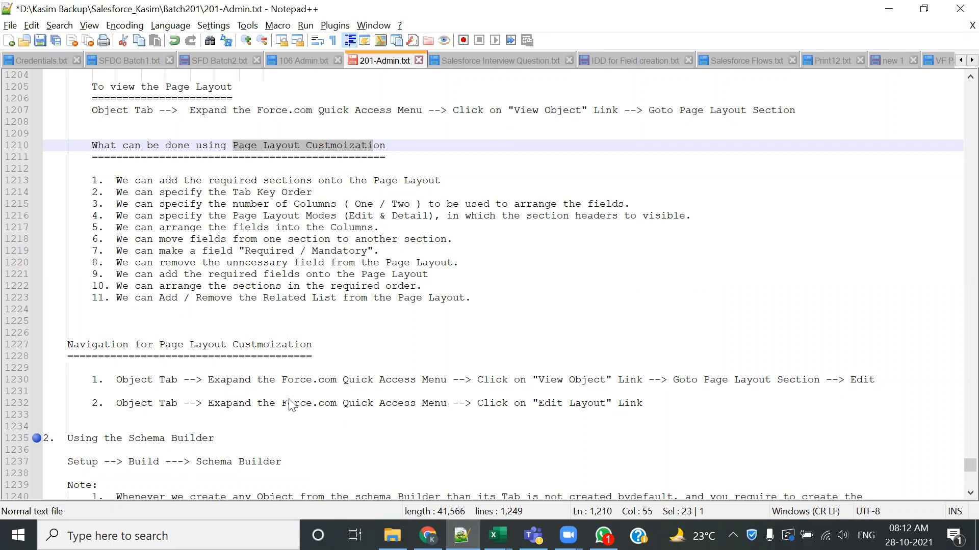
Return to the new Candidate form in Chrome and open the Candidate page layout for editing at the Additional Information Section.
key("alt+Tab")
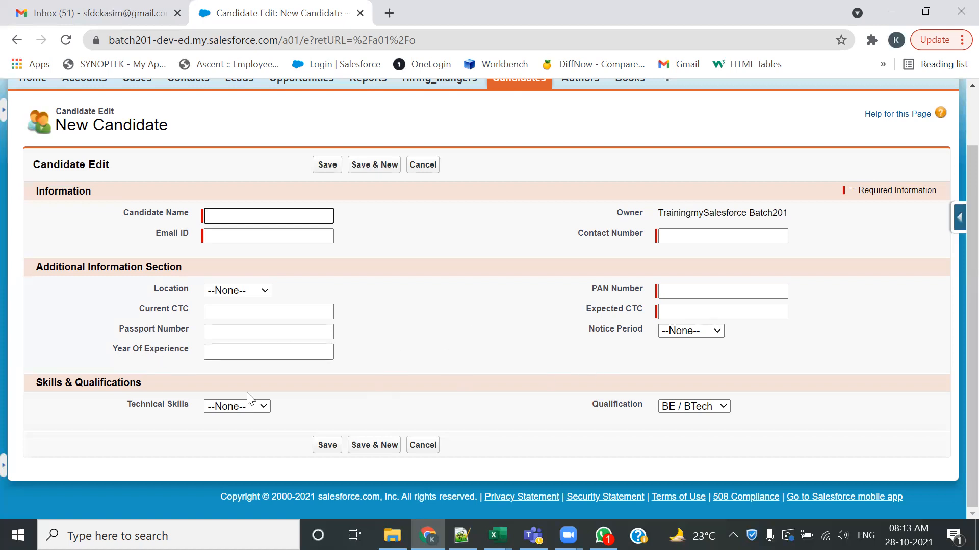
left_click_drag(121, 330, 186, 330)
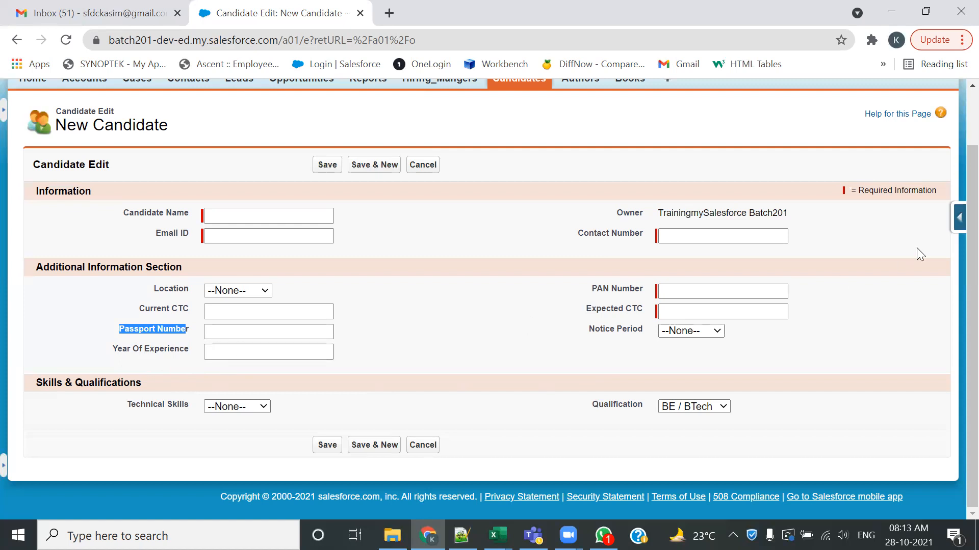
left_click(958, 218)
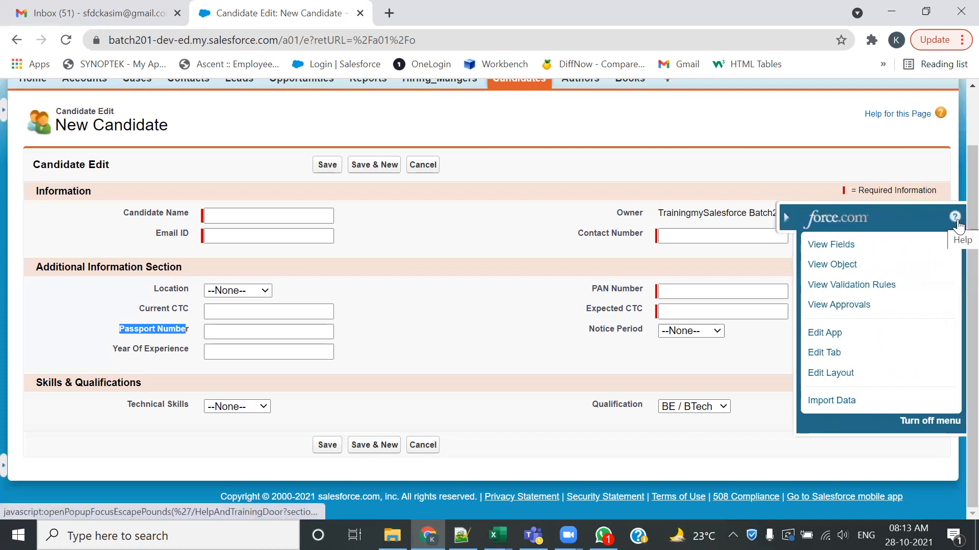
left_click(818, 381)
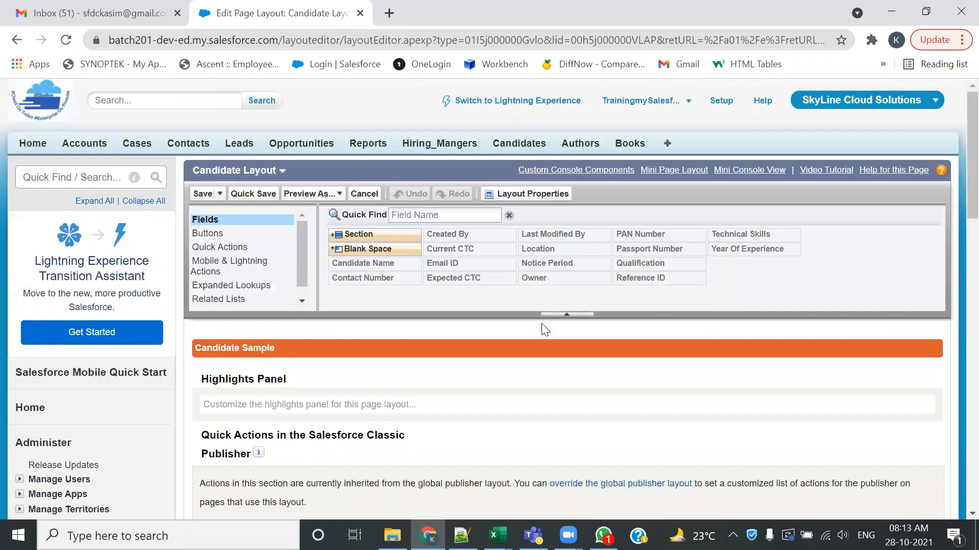
scroll(544, 329, "down", 15)
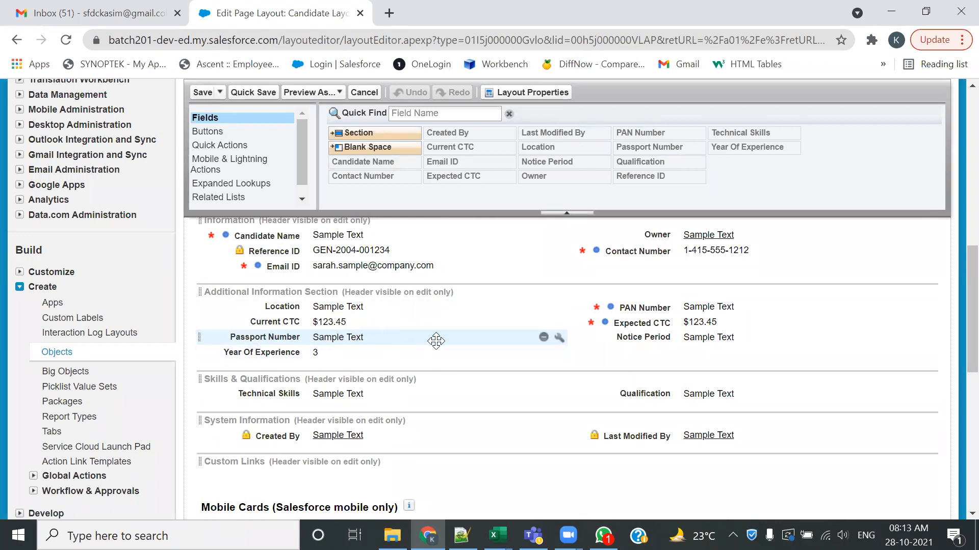
Make the Passport Number field required in its field properties and save the Candidate page layout.
left_click(559, 339)
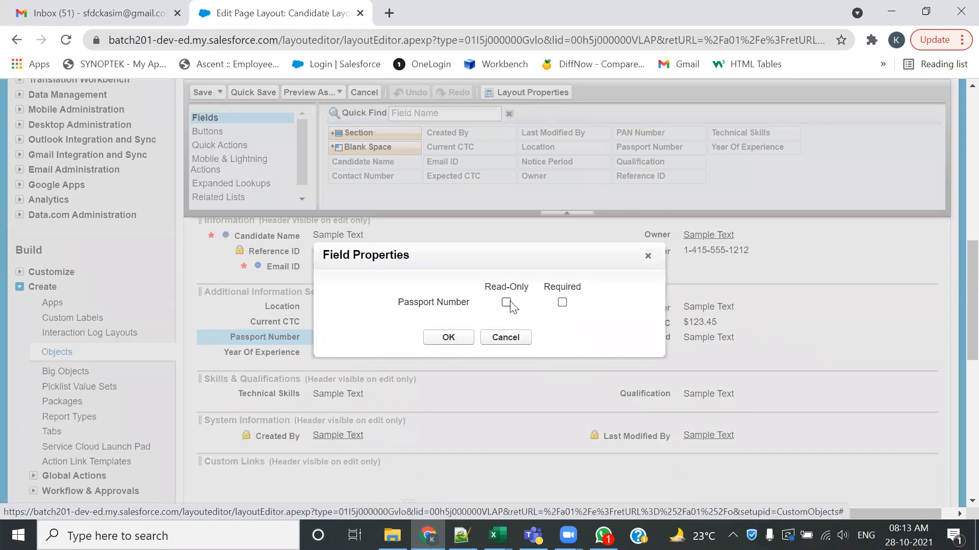
left_click(648, 255)
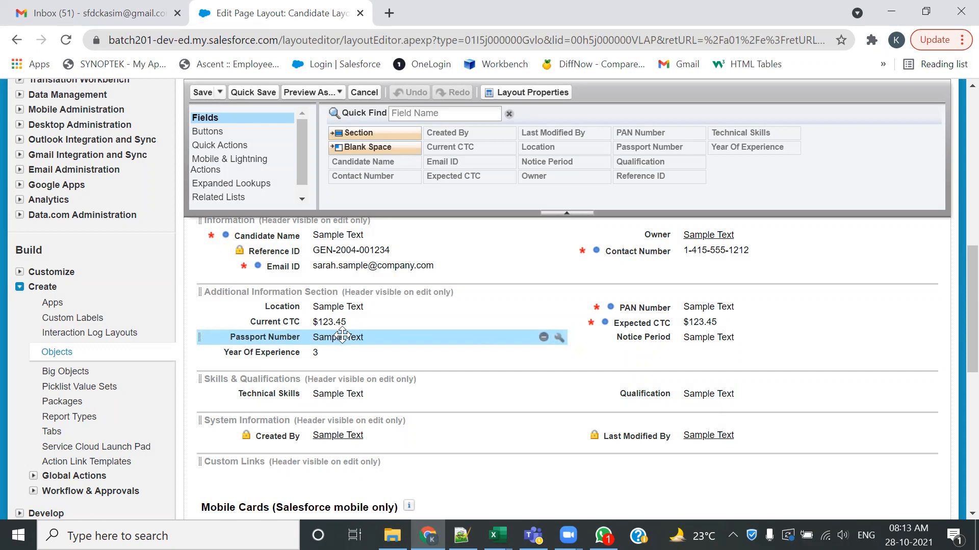
double_click(261, 335)
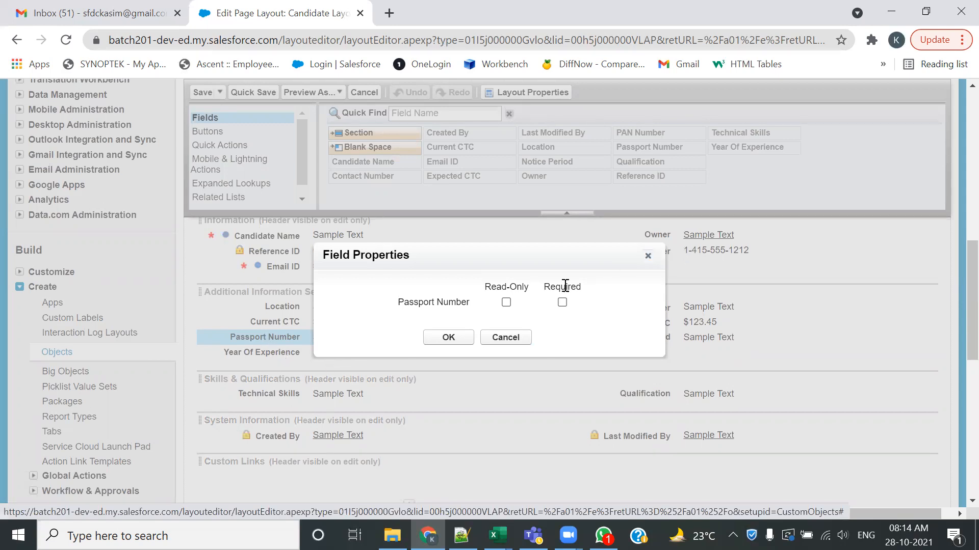
left_click(563, 302)
left_click(450, 338)
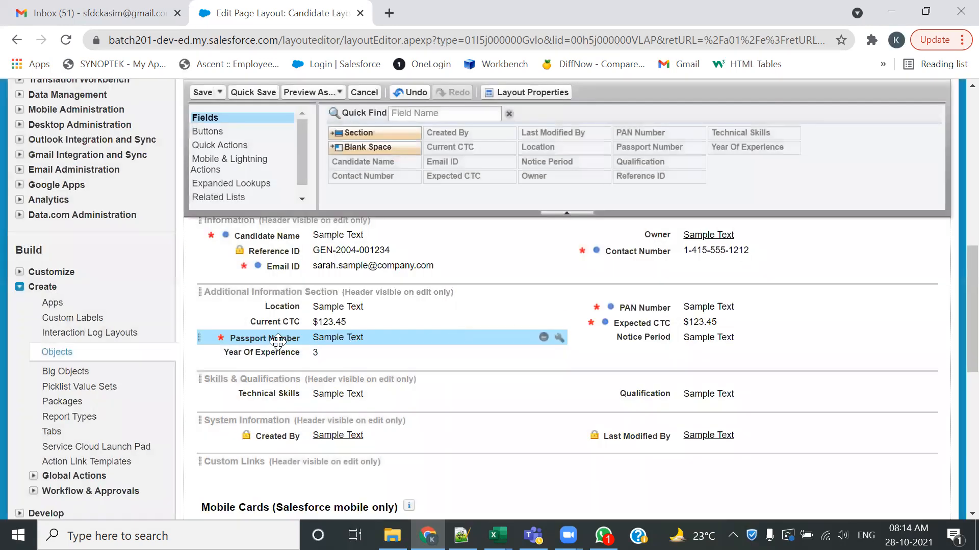
left_click(196, 94)
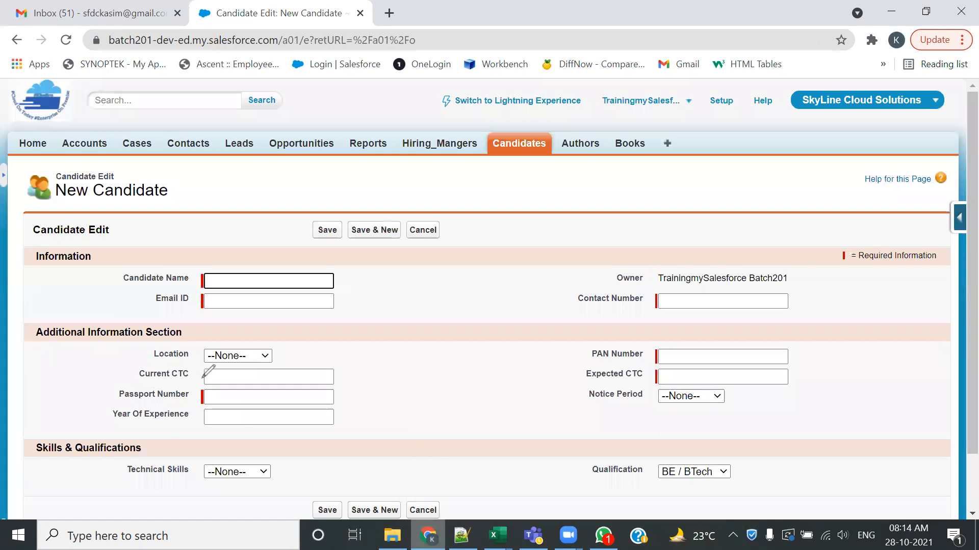
Circle the required-field markers on the new Candidate form with the annotation pen and erase the marks.
left_click_drag(203, 378, 212, 404)
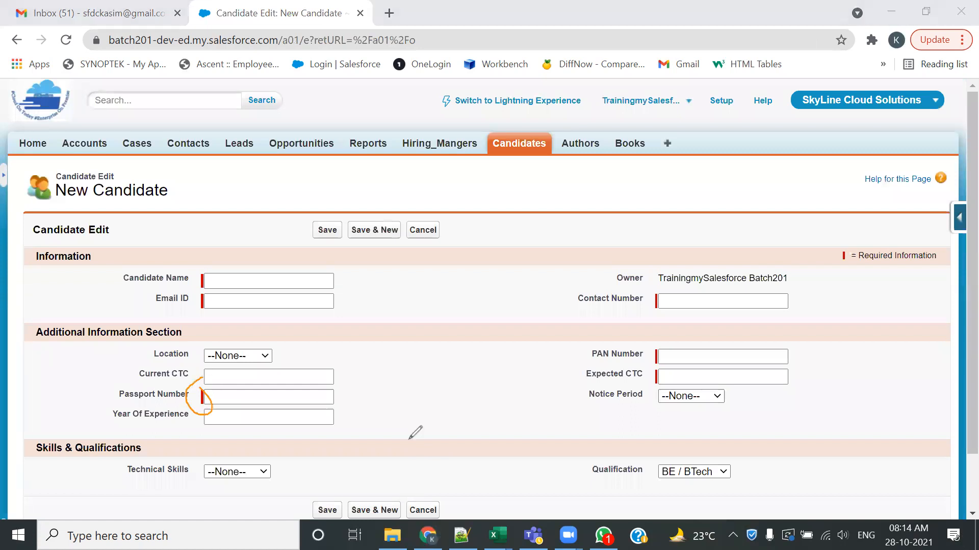
left_click(189, 311)
left_click_drag(194, 310, 209, 286)
left_click_drag(203, 293, 193, 315)
mouse_move(608, 311)
left_mouse_down()
mouse_move(678, 302)
mouse_move(563, 304)
left_mouse_up()
mouse_move(649, 337)
left_mouse_down()
mouse_move(548, 366)
mouse_move(695, 375)
mouse_move(652, 332)
left_mouse_up()
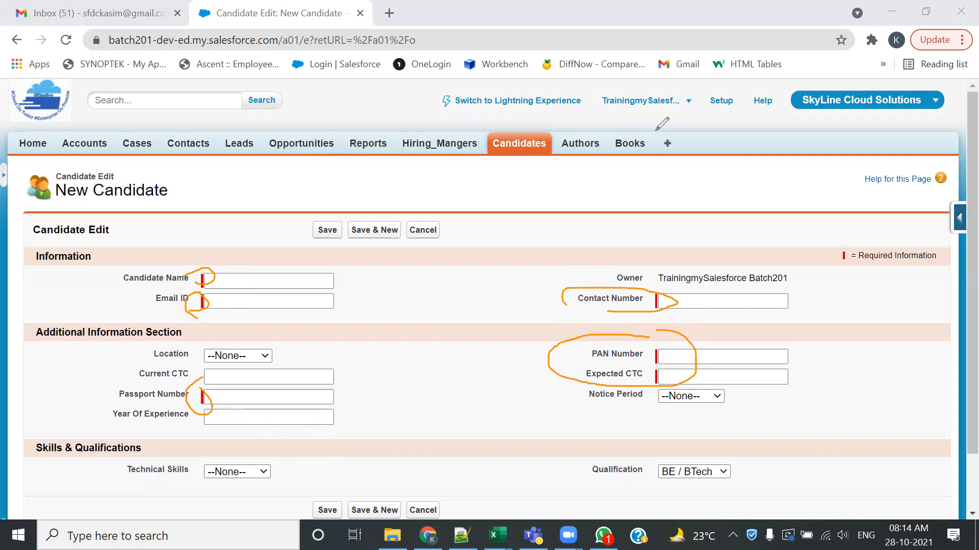
key("e")
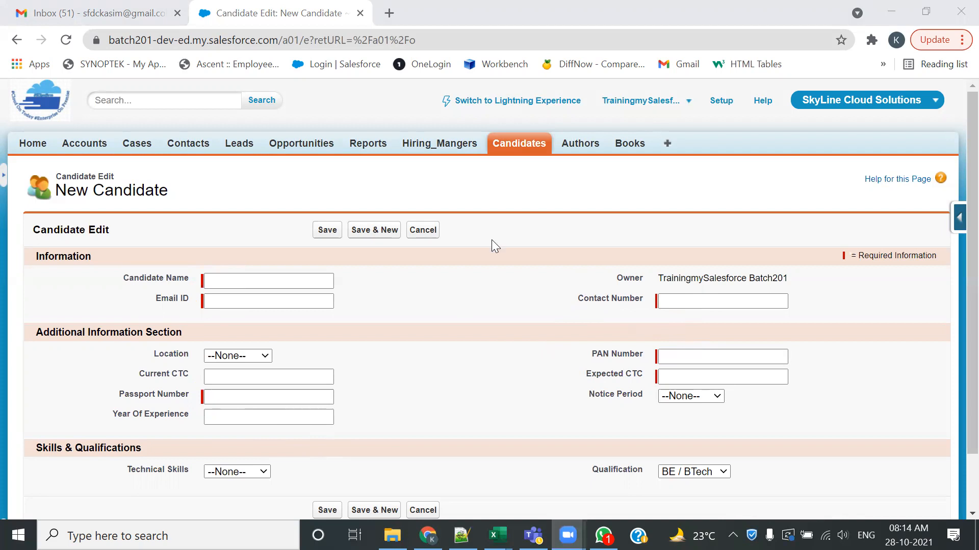
Start a new Hiring Manager record and open that object's page layout for editing.
left_click(449, 144)
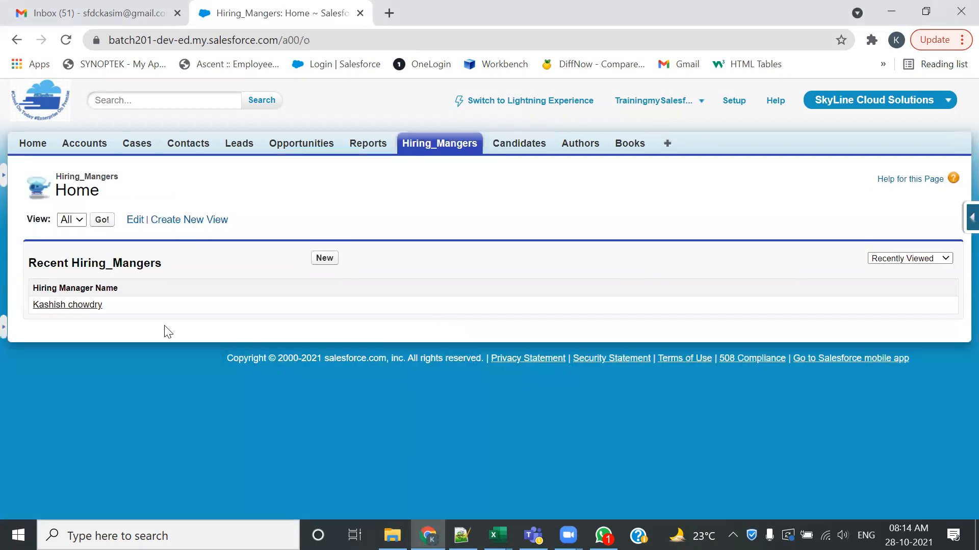
left_click(327, 258)
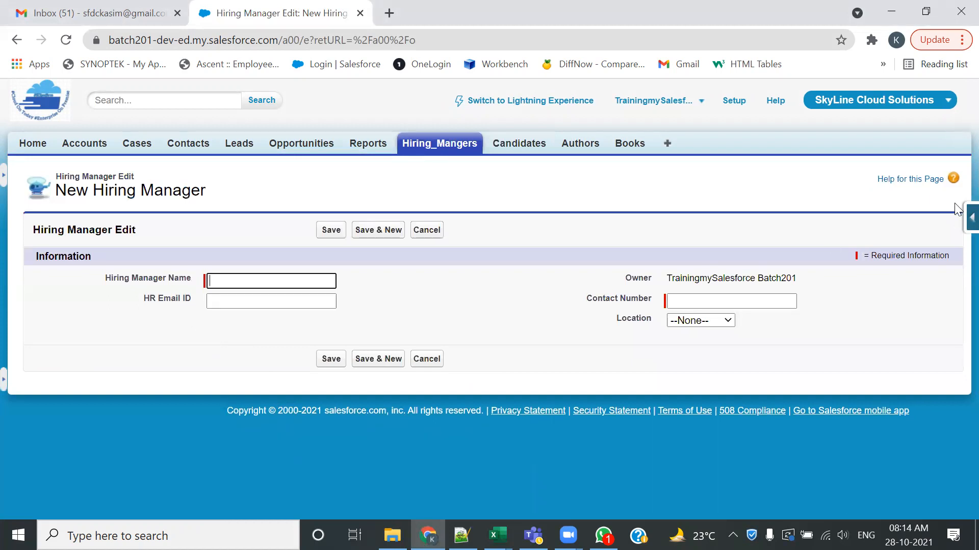
left_click(960, 218)
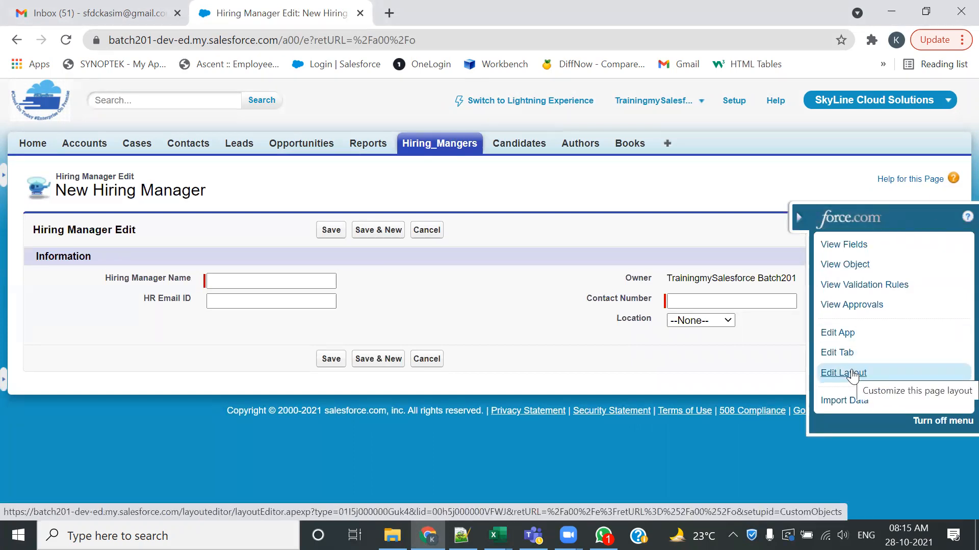
left_click(846, 377)
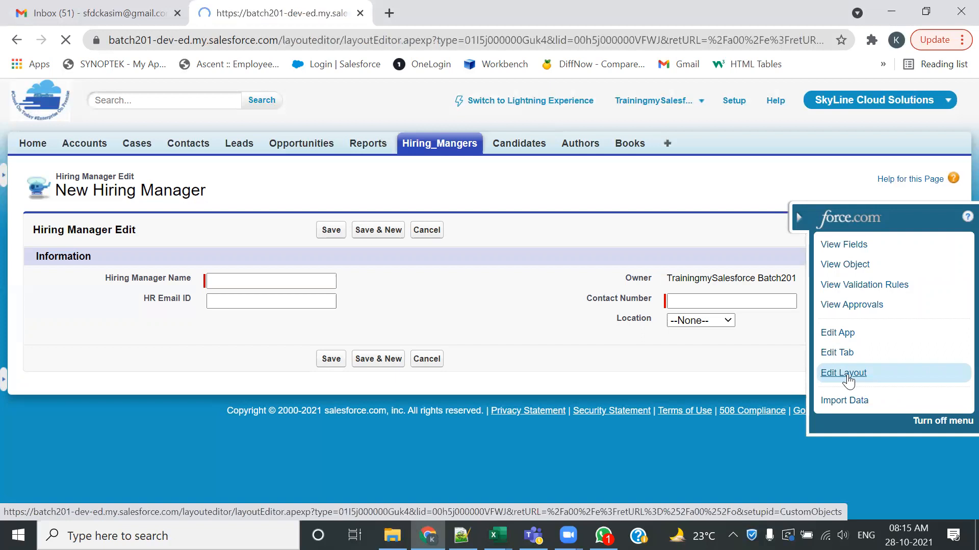
Make the HR Email ID field in the layout's Information section required.
scroll(608, 369, "down", 9)
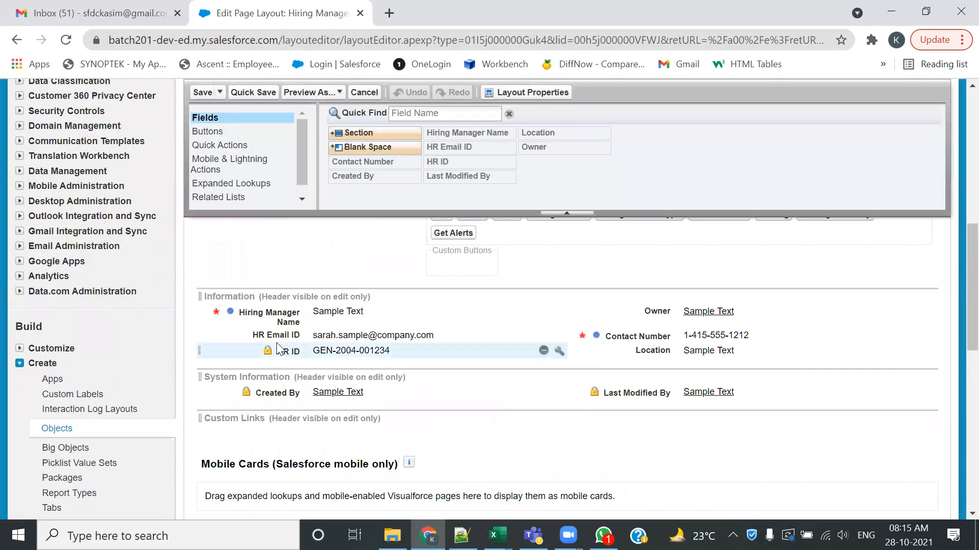
double_click(276, 334)
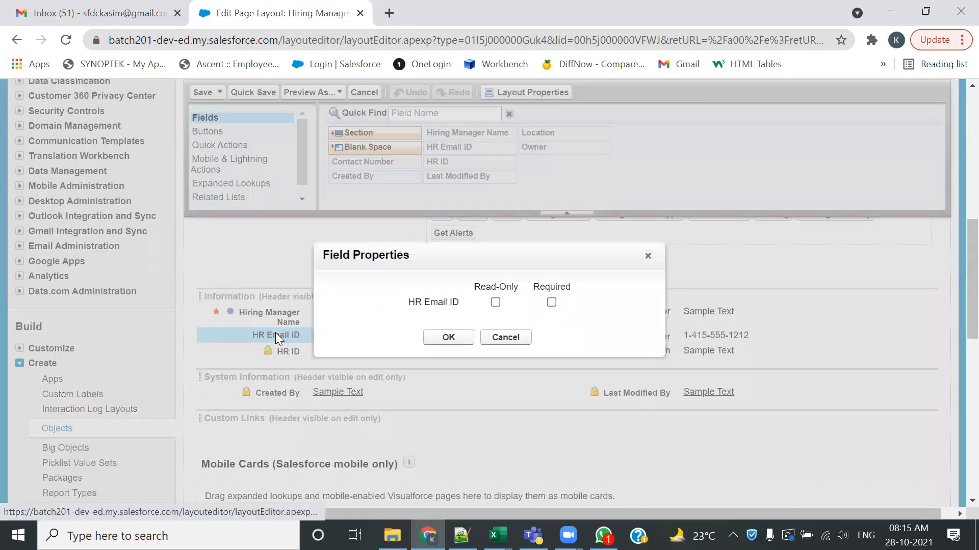
left_click(552, 303)
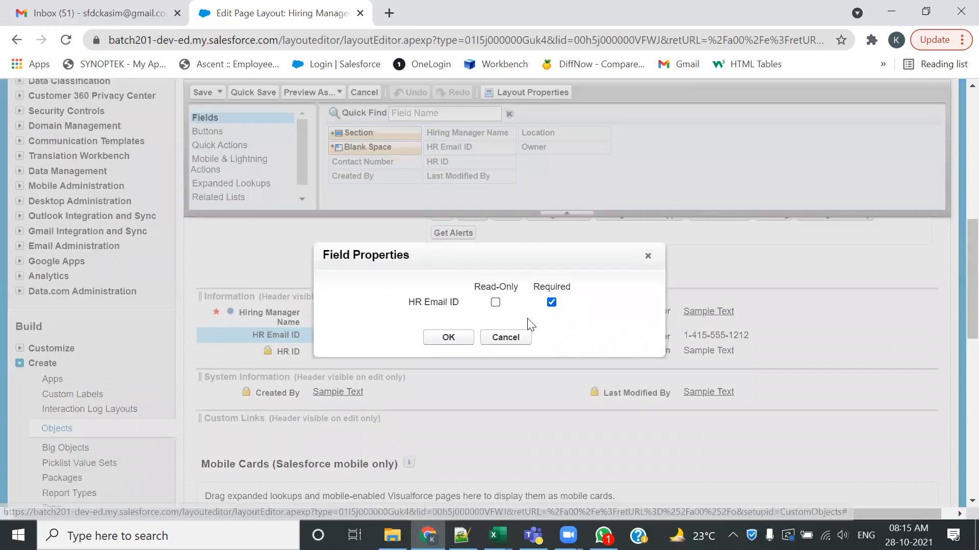
left_click(448, 338)
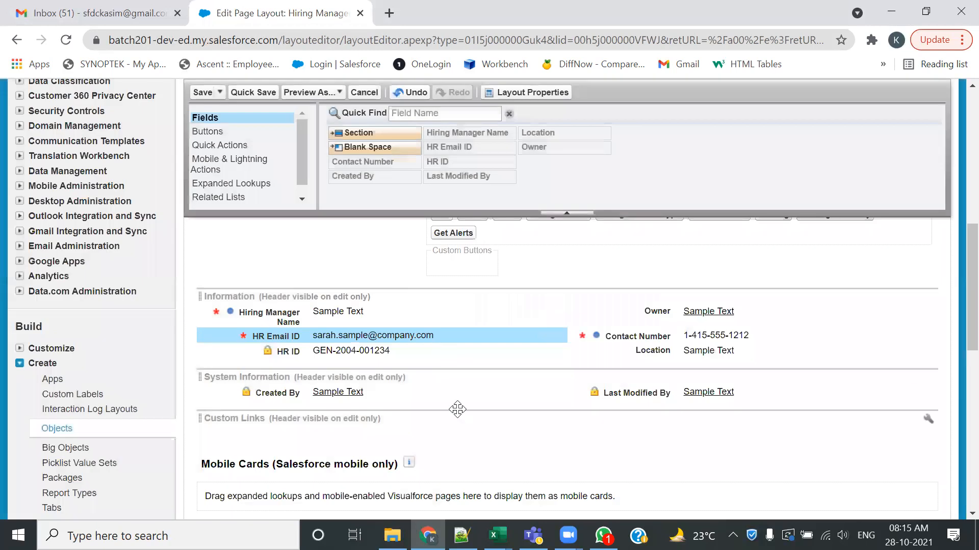
Save the Hiring Manager page layout and highlight the HR Email ID label on the new Hiring Manager form.
left_click(200, 93)
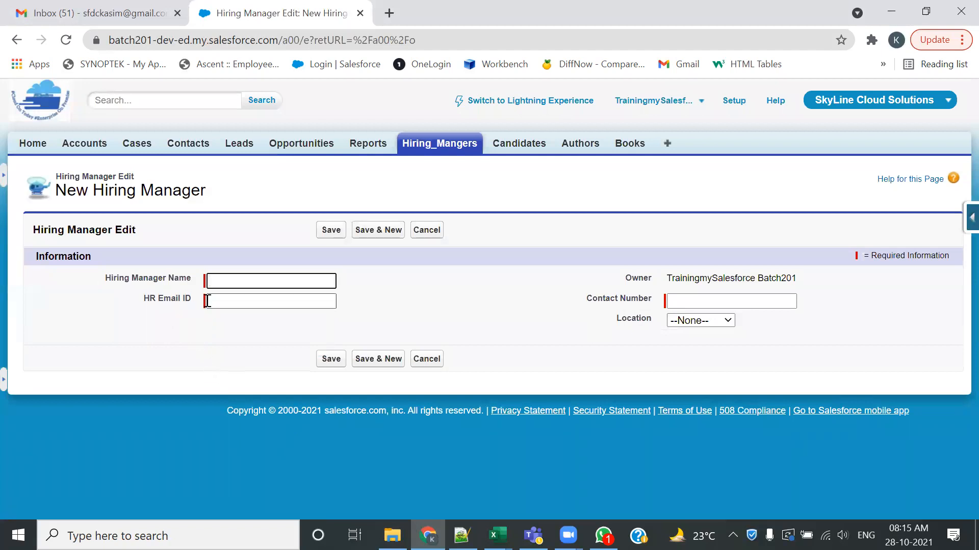
left_click_drag(139, 304, 206, 305)
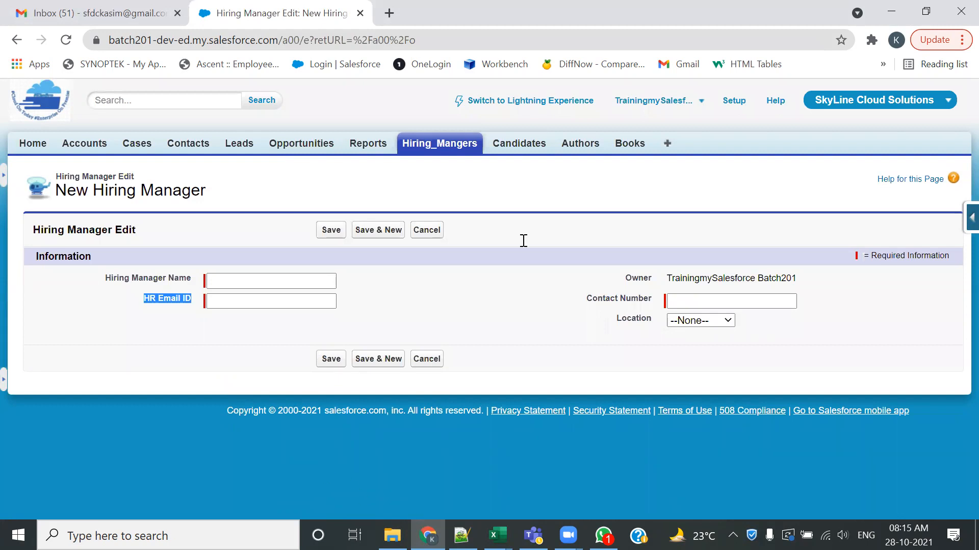
Switch to the field creation notes in Notepad++ and review the navigation methods specified for the Hiring Manager, Candidate and Position objects.
key("alt+Tab")
scroll(398, 342, "down", 10)
scroll(398, 343, "up", 8)
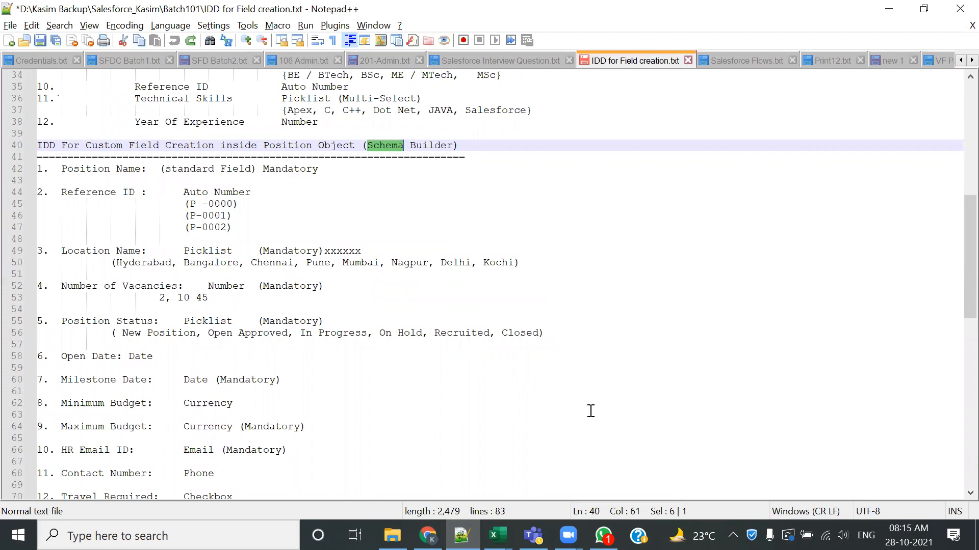
scroll(331, 296, "up", 8)
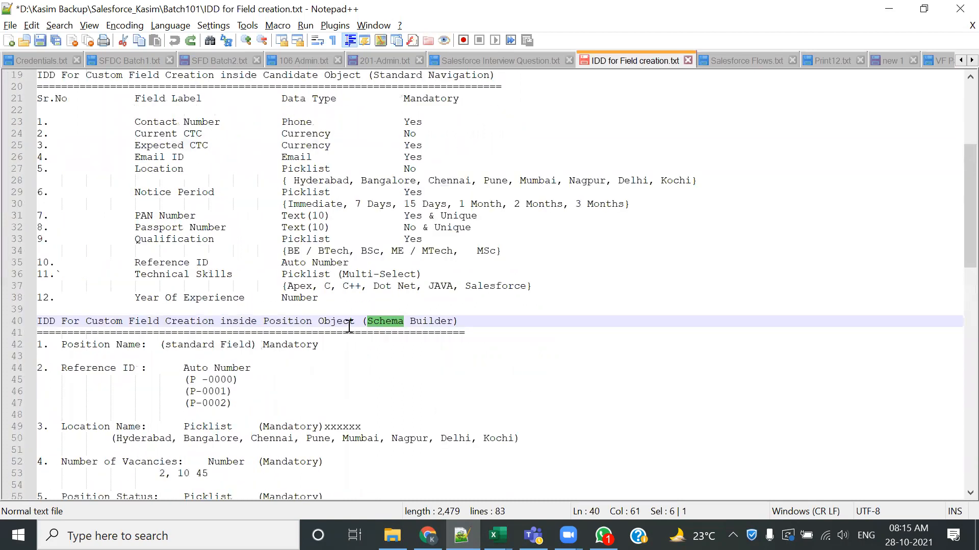
left_click_drag(367, 181, 479, 185)
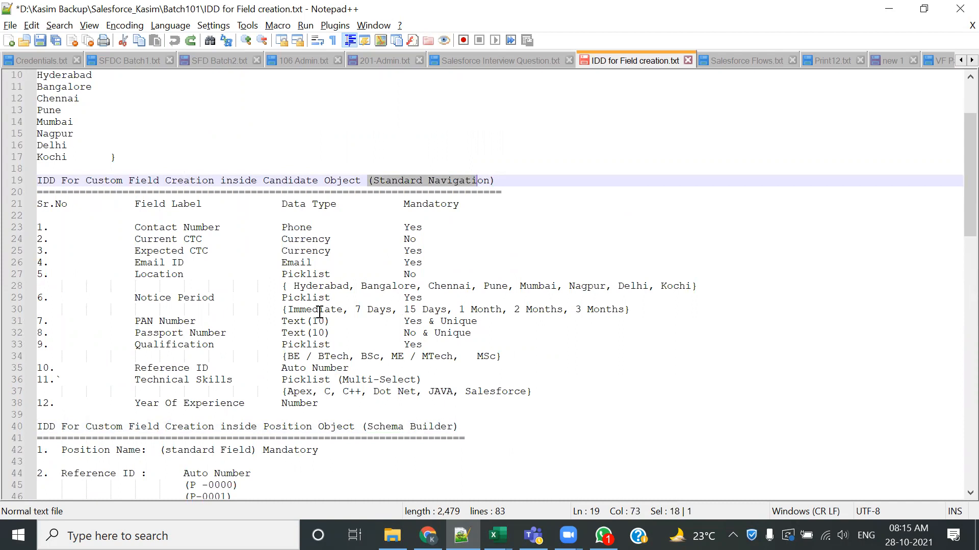
scroll(319, 312, "down", 3)
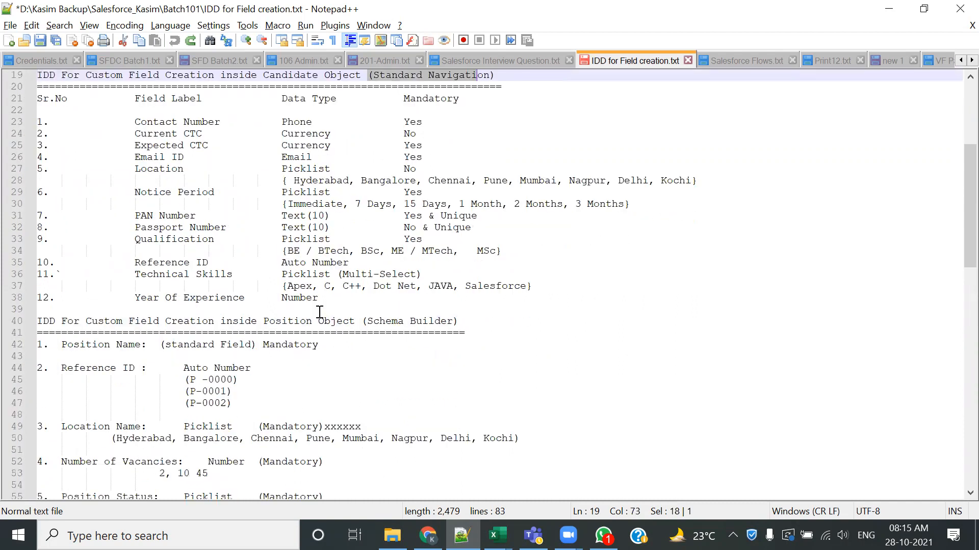
scroll(319, 312, "up", 6)
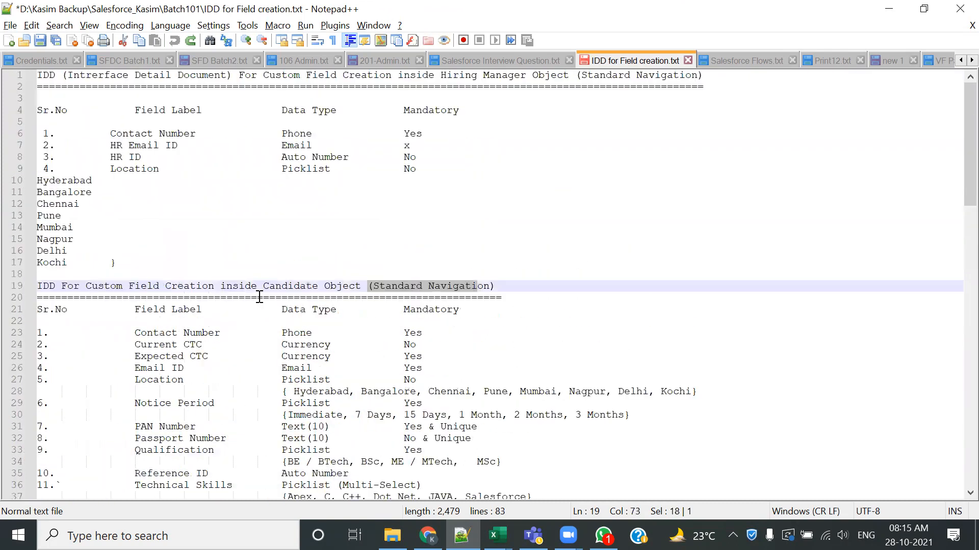
left_click_drag(442, 76, 522, 77)
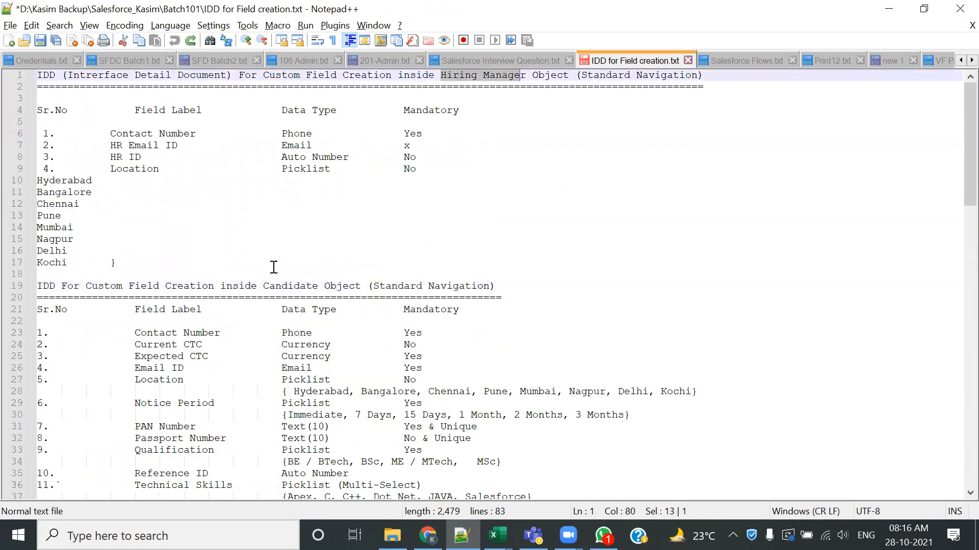
left_click_drag(265, 289, 306, 288)
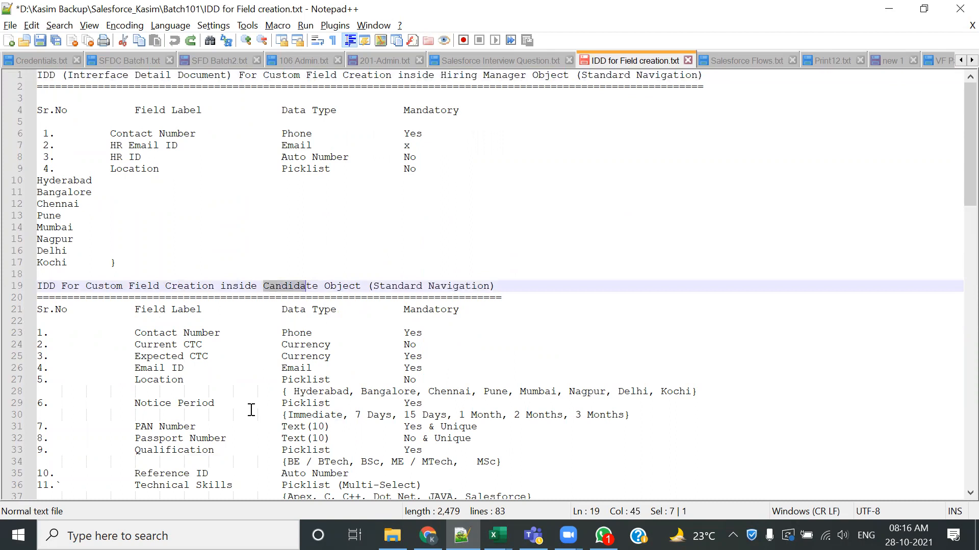
double_click(443, 288)
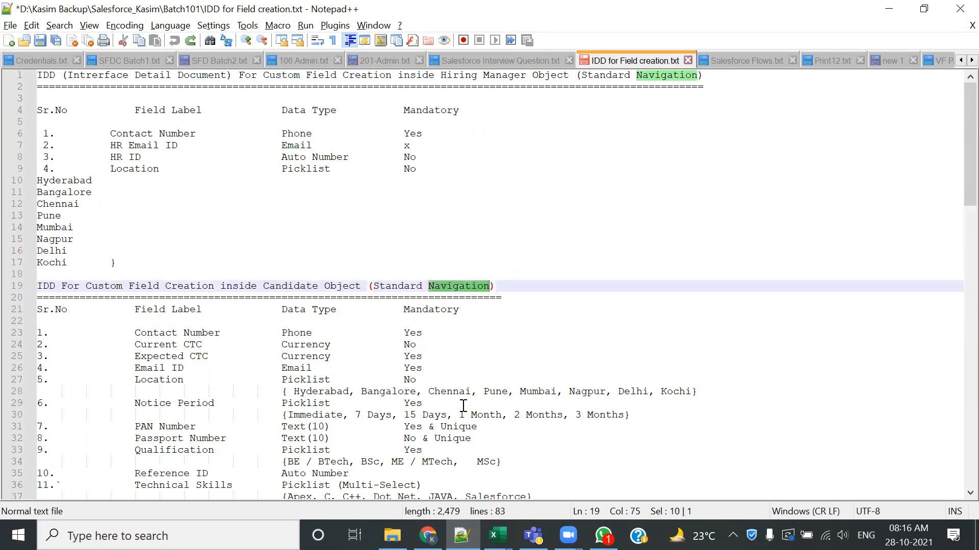
scroll(435, 401, "down", 7)
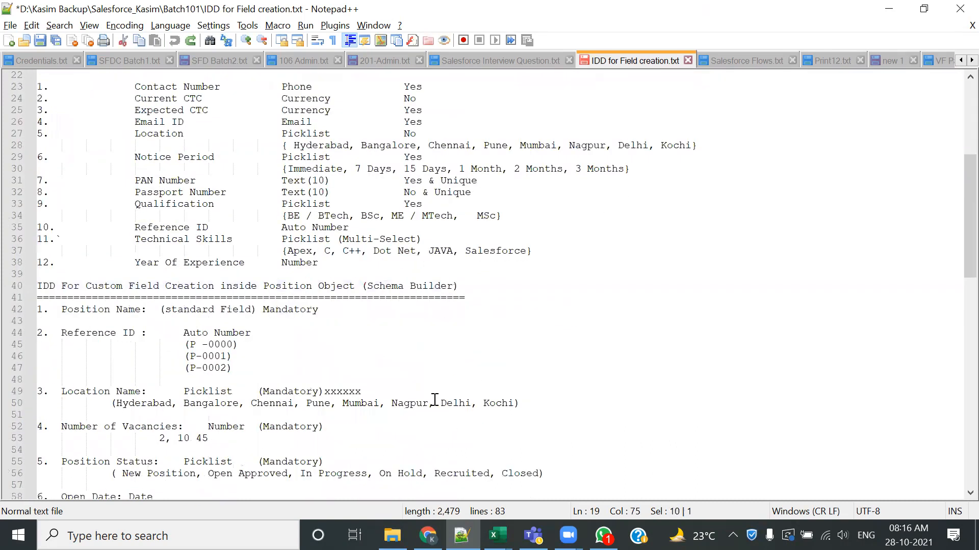
scroll(435, 400, "down", 2)
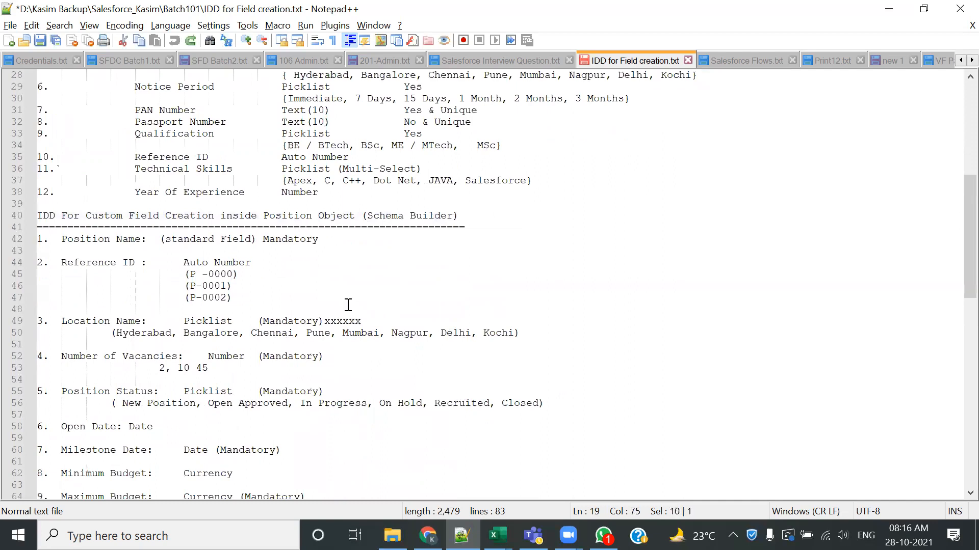
double_click(384, 216)
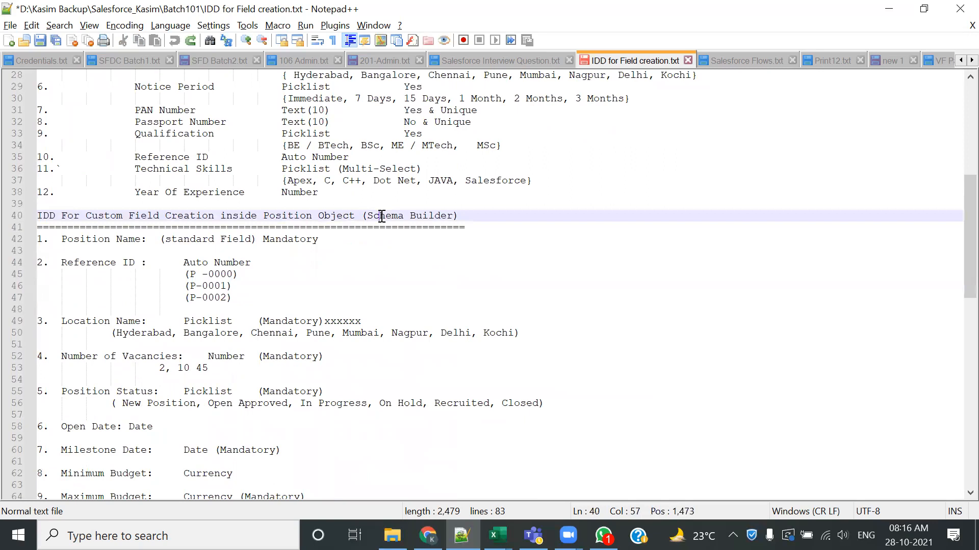
Return to Salesforce in Chrome, open Schema Builder from Setup and clear all objects from the canvas.
key("alt+Tab")
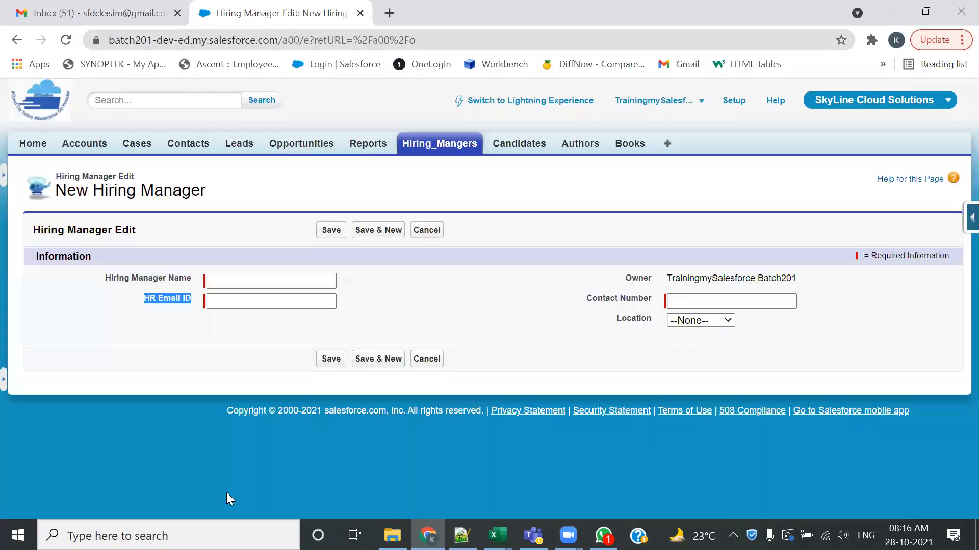
left_click(733, 96)
left_click(733, 101)
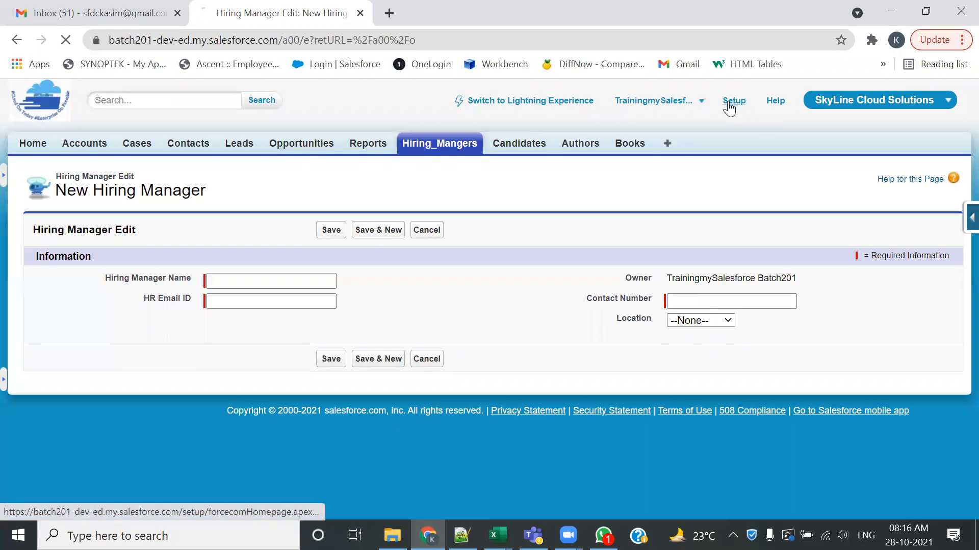
scroll(107, 364, "down", 10)
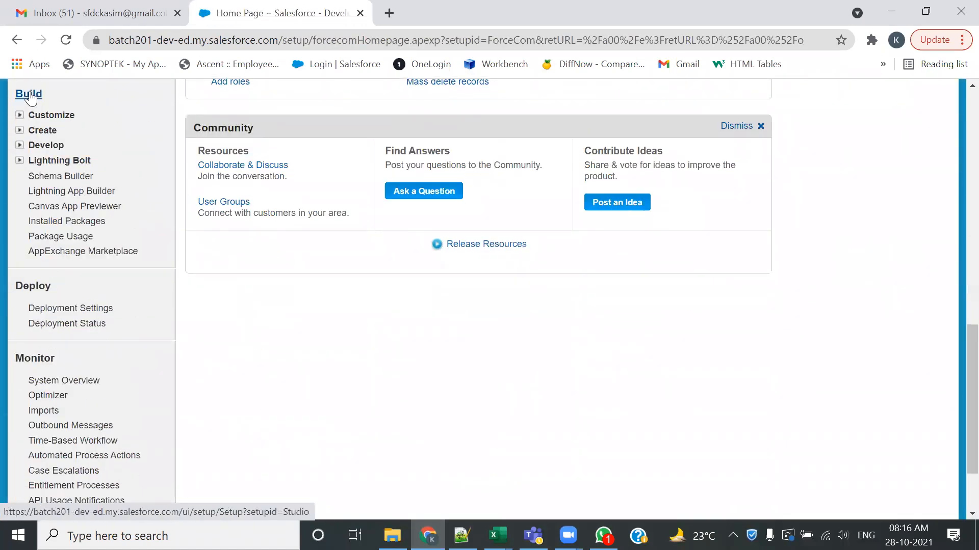
left_click(67, 178)
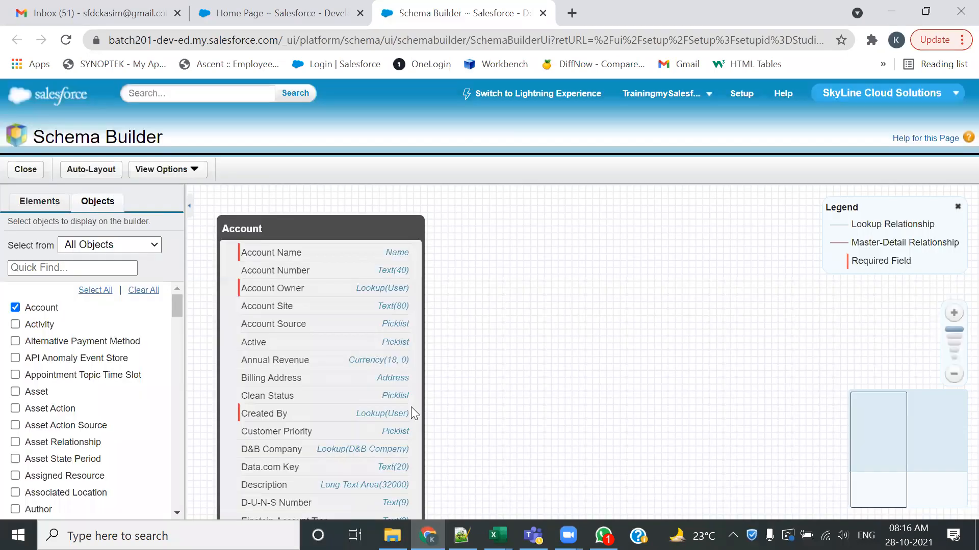
left_click(136, 291)
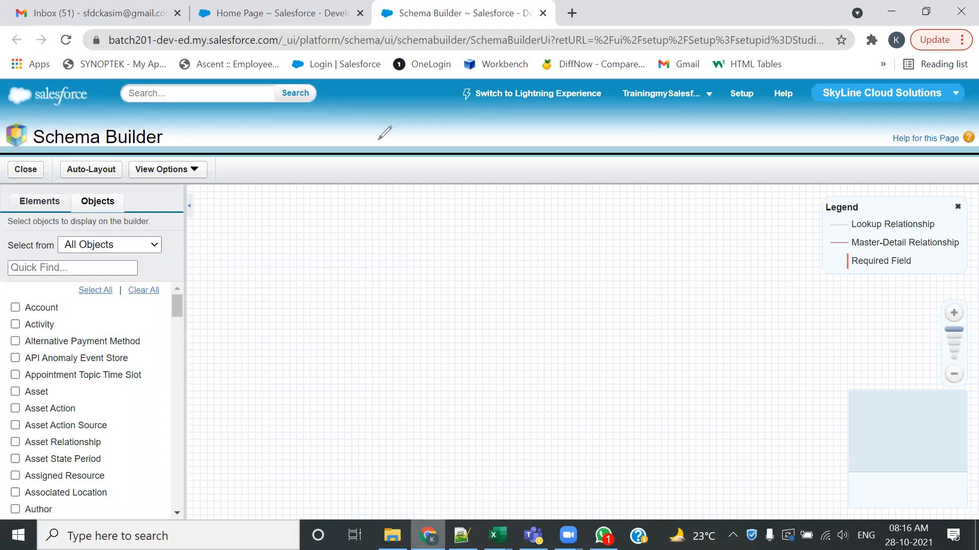
Frame the Objects and Elements headings in Schema Builder with annotation rectangles.
left_click(434, 85)
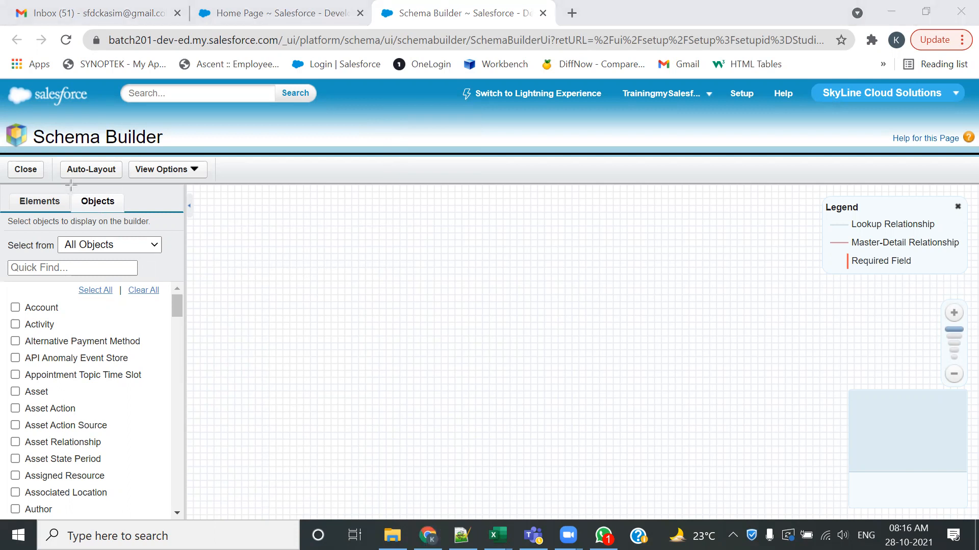
left_click_drag(70, 186, 129, 210)
mouse_move(8, 186)
left_mouse_down()
mouse_move(15, 217)
mouse_move(66, 215)
left_mouse_up()
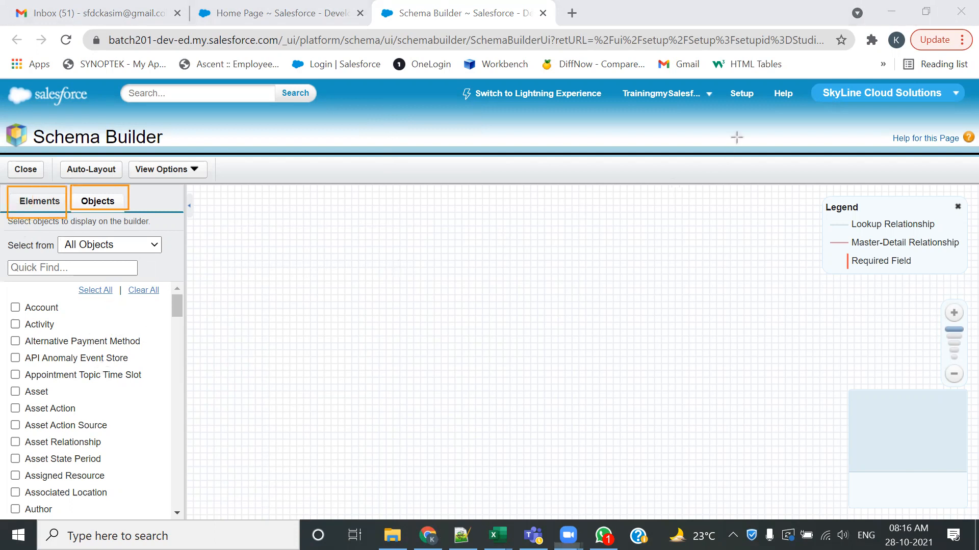
Display the Schema Builder elements and examine the available object and field types.
left_click(33, 203)
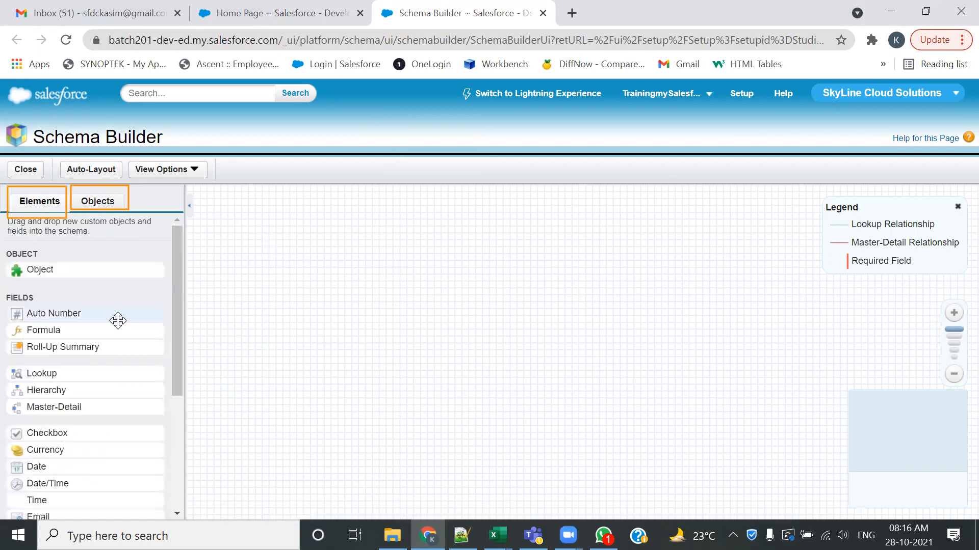
scroll(118, 320, "down", 3)
scroll(118, 320, "up", 3)
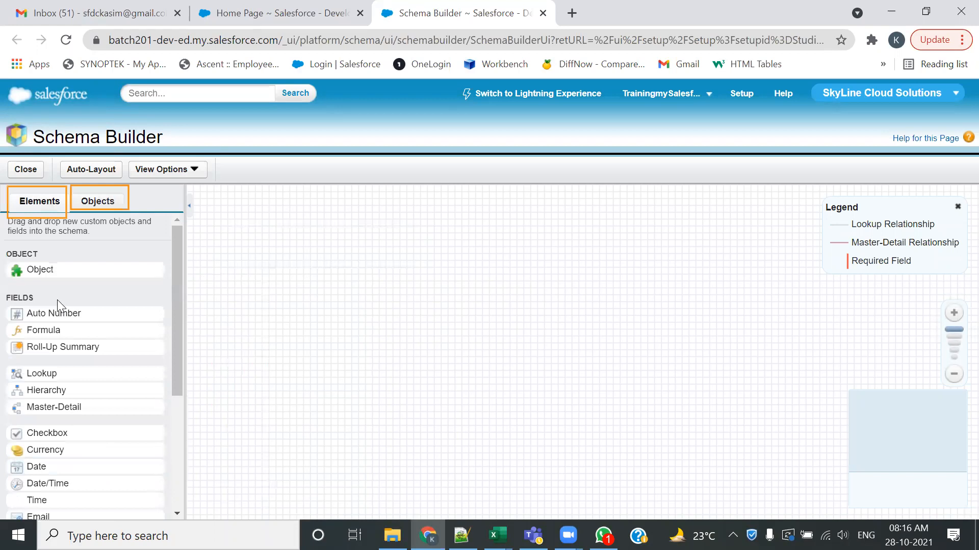
scroll(66, 346, "down", 4)
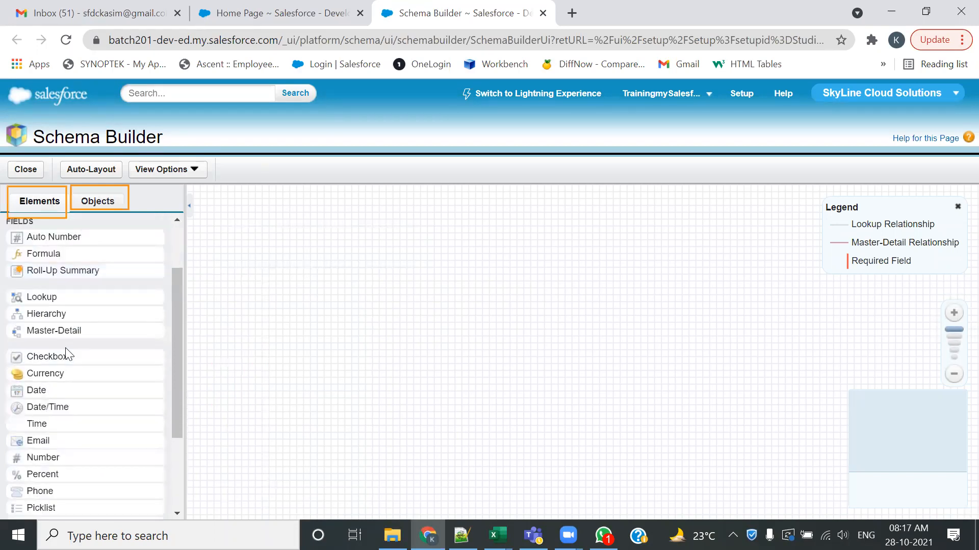
scroll(66, 347, "up", 4)
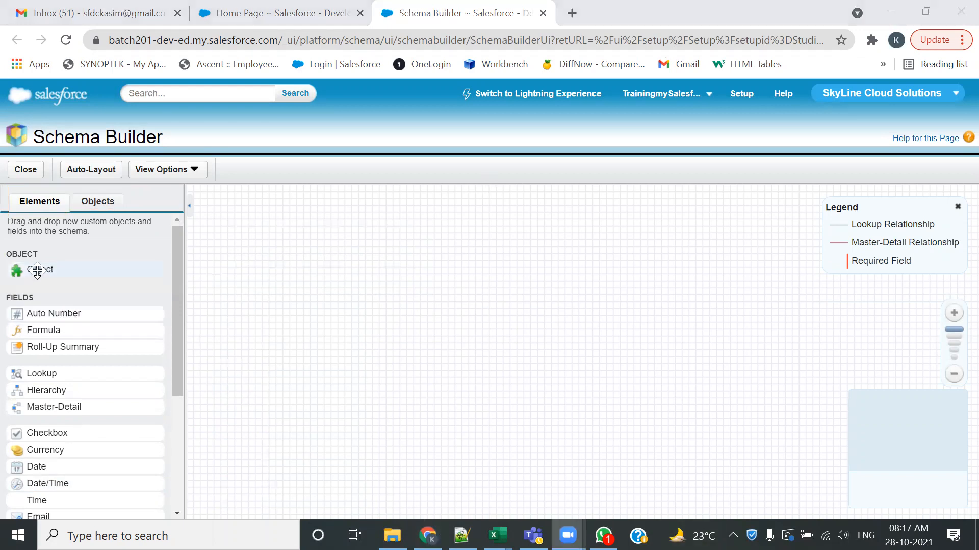
Add a new custom object to the Schema Builder canvas with the label Position and plural label Positions.
left_click_drag(64, 270, 382, 276)
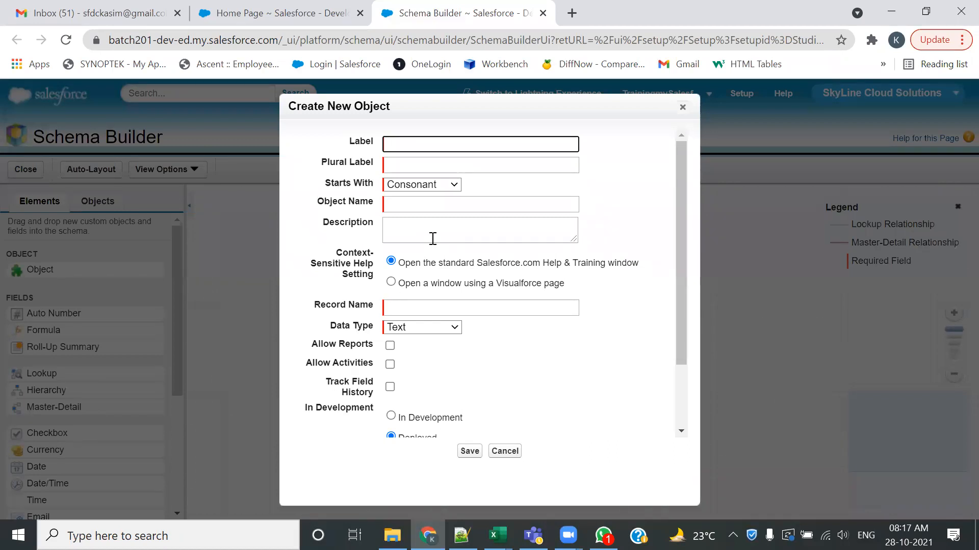
type("Po")
key("Down")
key("Return")
key("Tab")
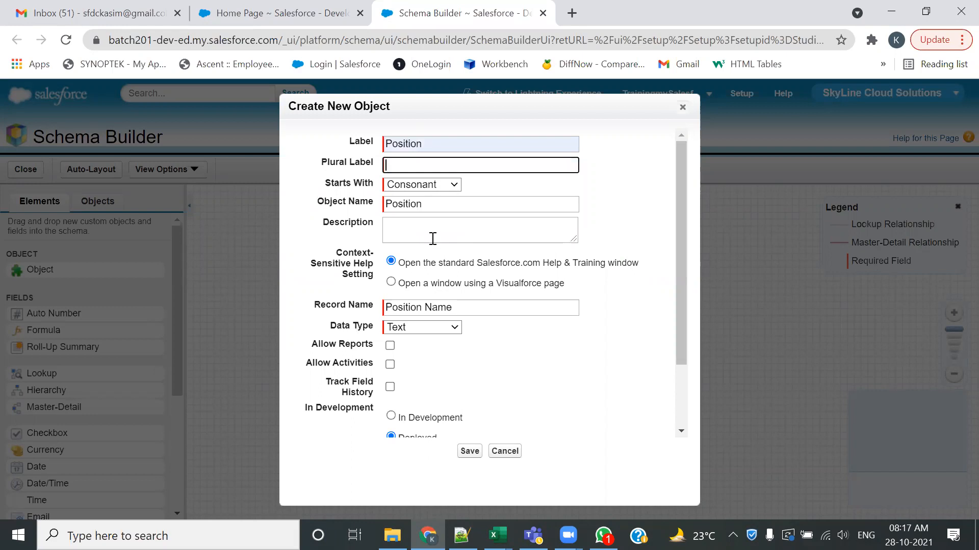
type("Po")
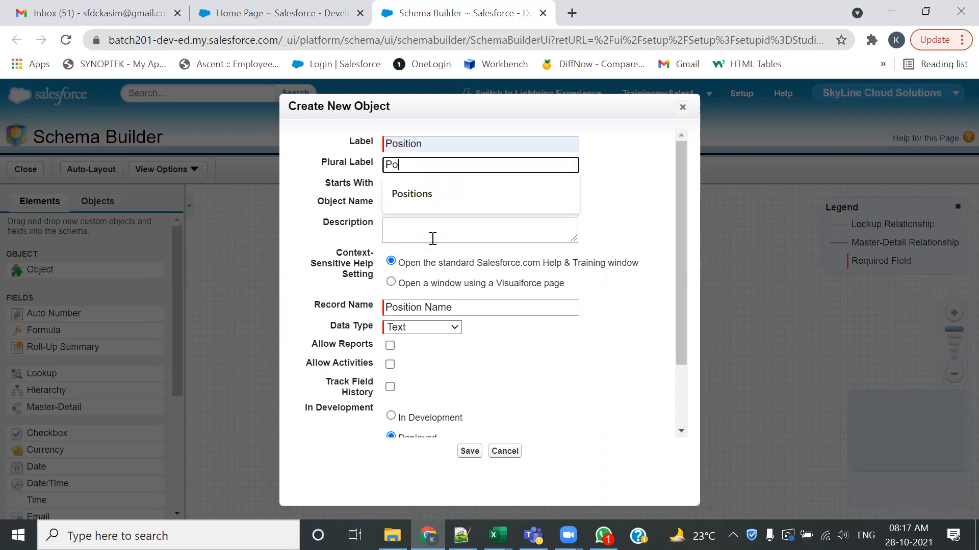
key("Down")
key("Return")
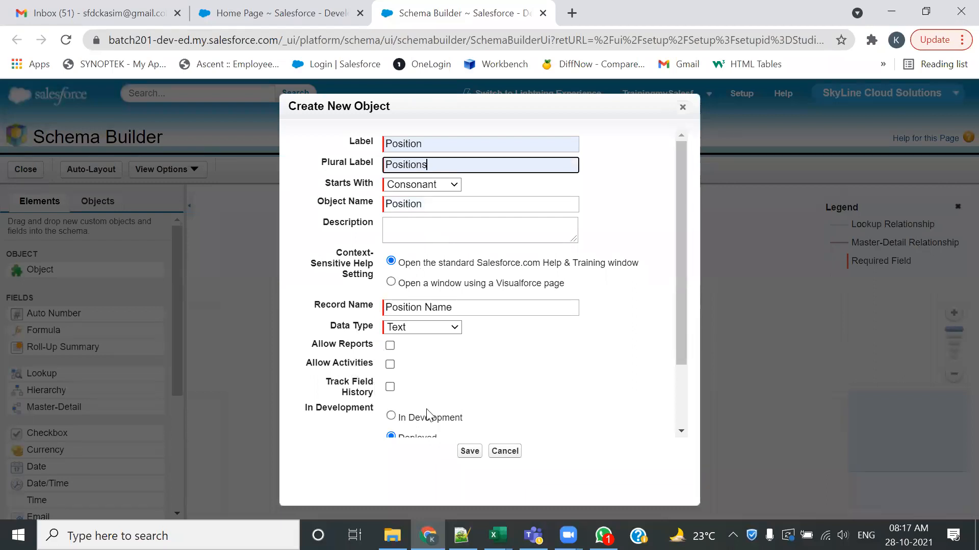
Allow reports, activities and field history tracking, include the Google Docs, Notes, and Attachments related list, and save the Position object.
scroll(438, 405, "down", 3)
scroll(444, 376, "up", 3)
left_click(390, 346)
left_click(390, 388)
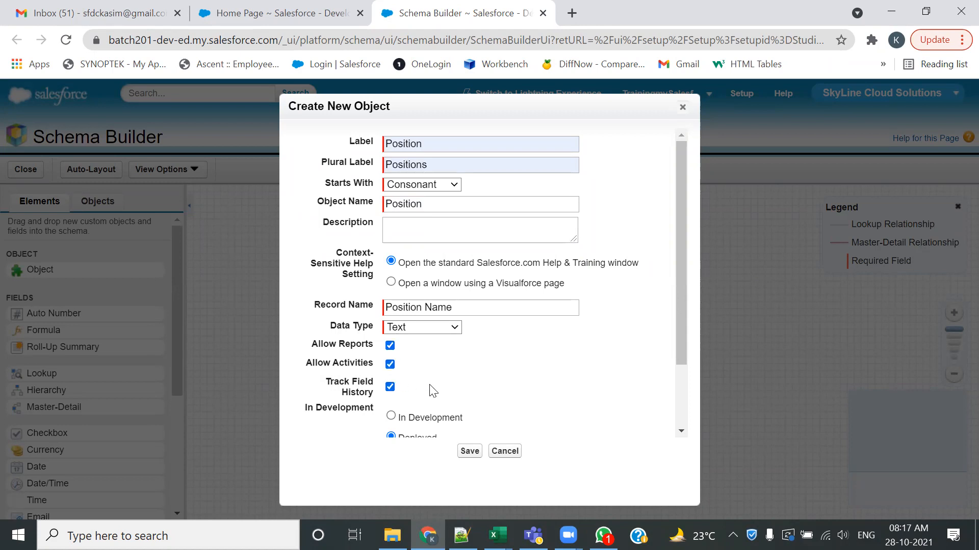
scroll(430, 389, "down", 3)
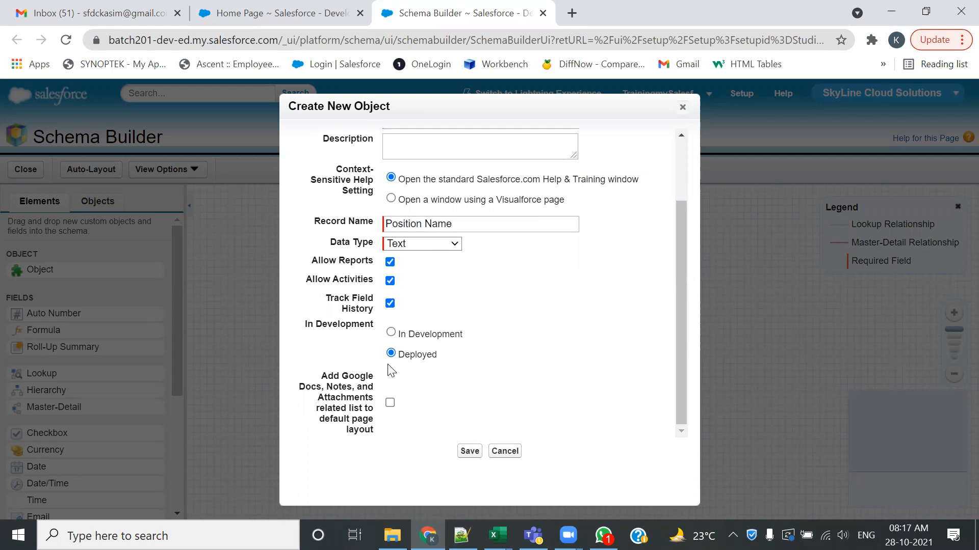
left_click(390, 403)
scroll(501, 284, "up", 2)
scroll(501, 276, "down", 2)
left_click(469, 451)
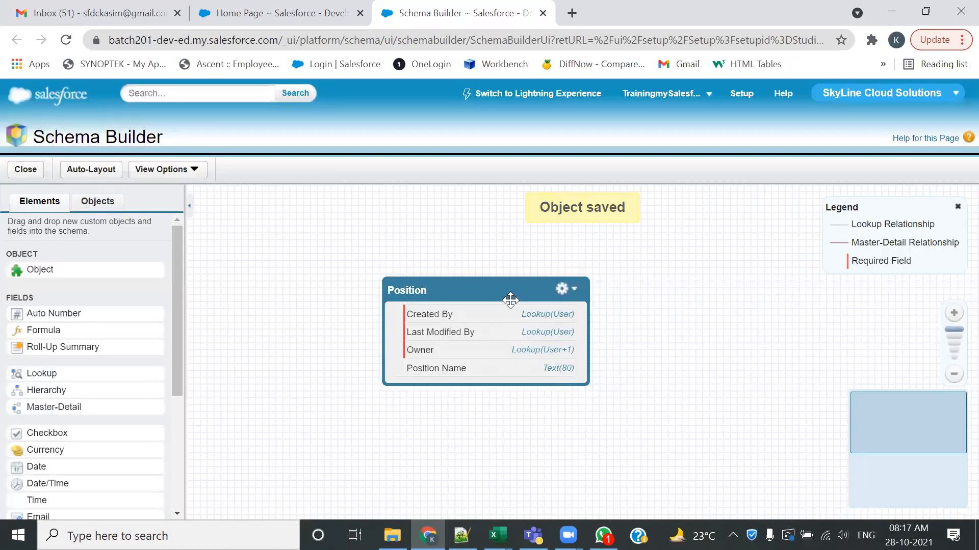
Reposition the Position object box in the upper middle of the Schema Builder canvas.
left_click_drag(493, 288, 399, 285)
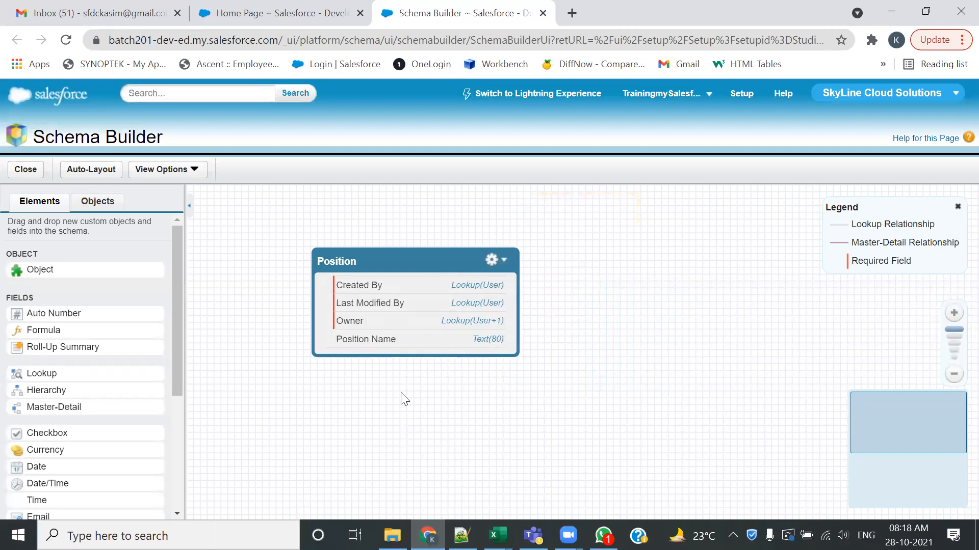
left_click_drag(430, 267, 468, 251)
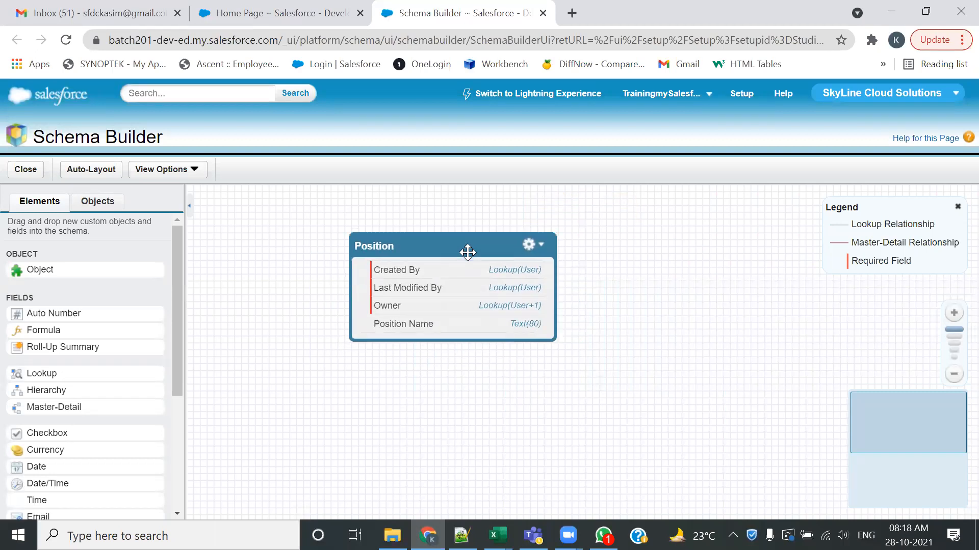
Switch to the Salesforce Setup page and open the list of custom objects under Create.
left_click(306, 14)
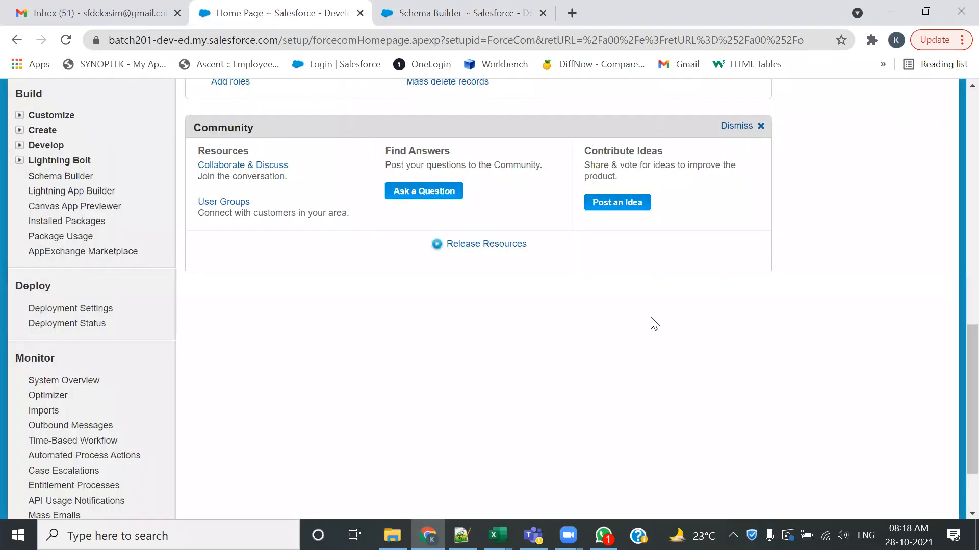
scroll(471, 291, "up", 4)
scroll(255, 269, "up", 4)
scroll(87, 337, "down", 7)
scroll(87, 338, "up", 7)
scroll(87, 338, "down", 5)
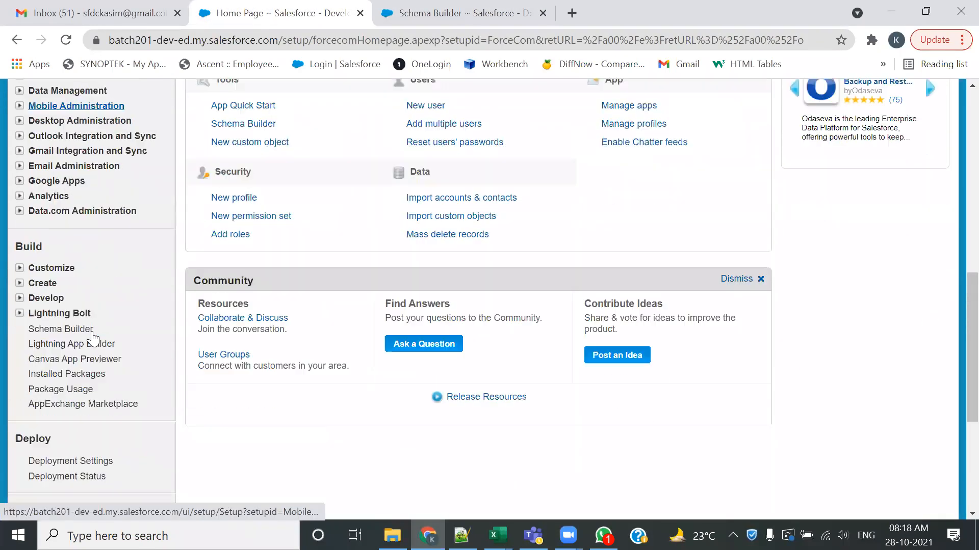
left_click(18, 284)
left_click(62, 347)
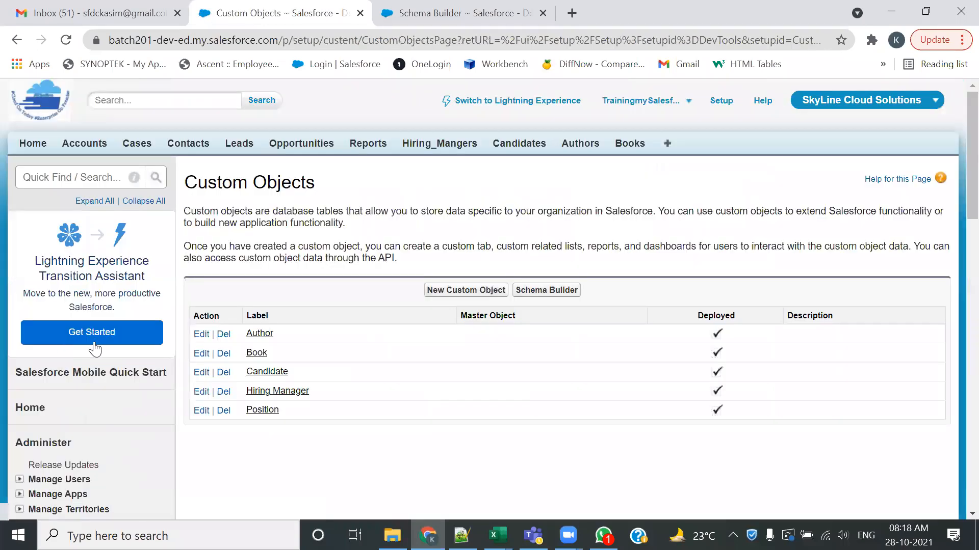
Open the New Custom Object form, examine its label, optional feature, deployment, search and creation settings, and return to the Custom Objects list without saving.
left_click(503, 294)
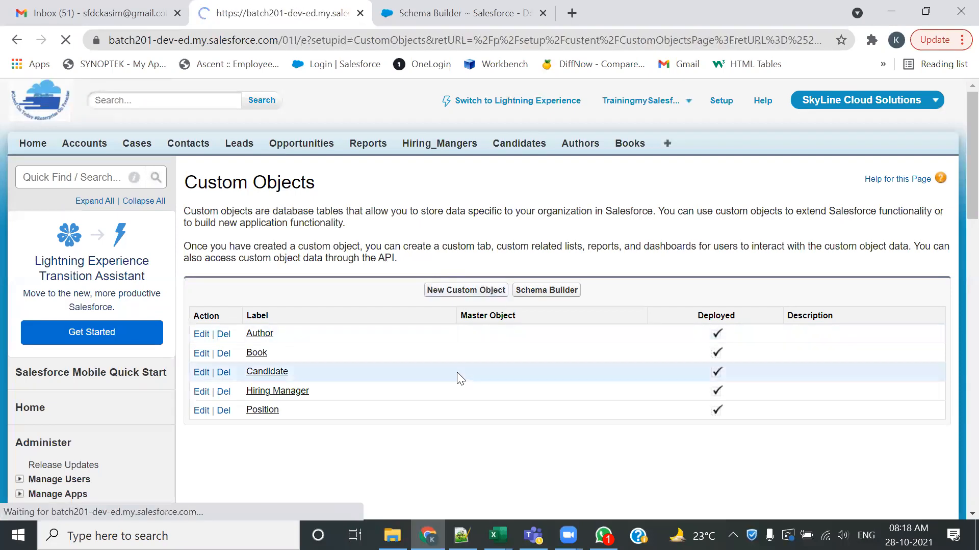
scroll(467, 368, "down", 5)
scroll(504, 363, "up", 5)
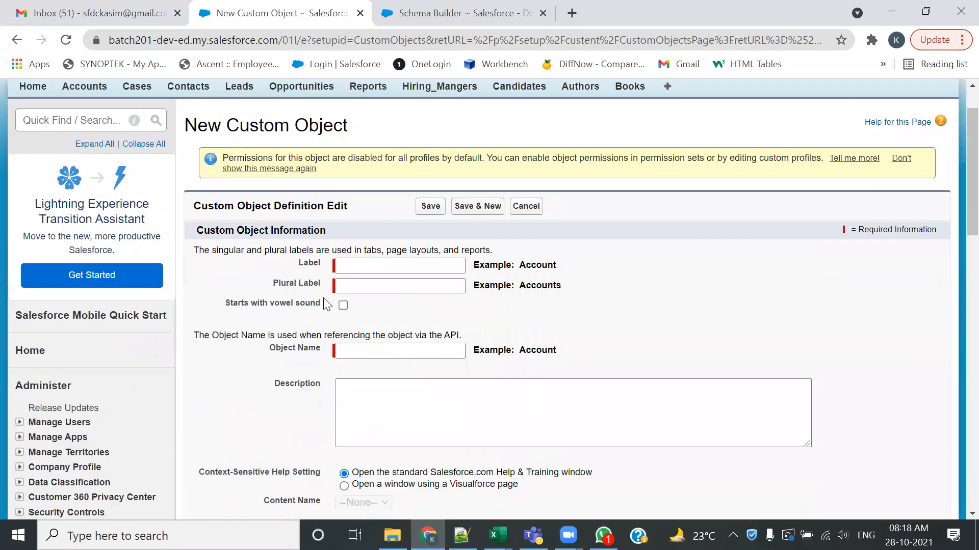
scroll(539, 357, "down", 6)
scroll(406, 384, "down", 4)
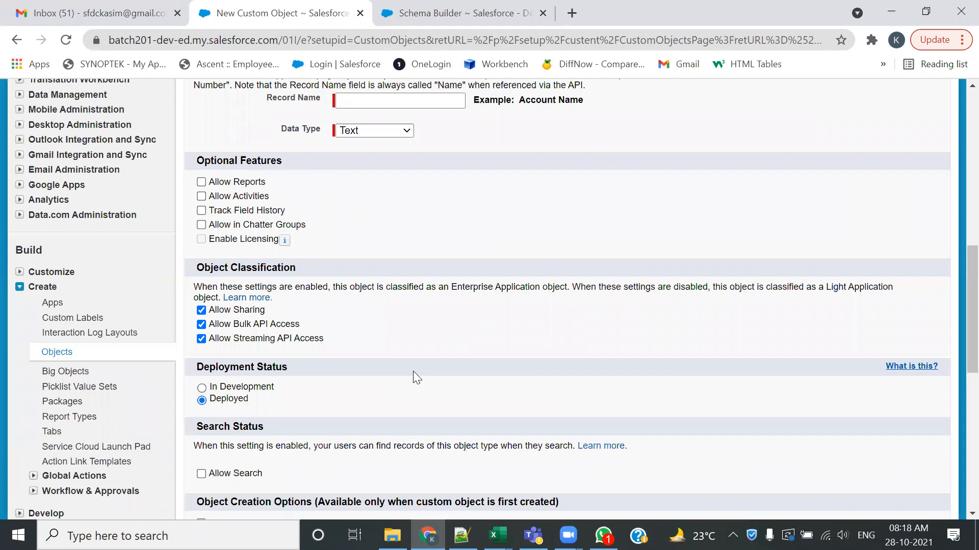
scroll(414, 378, "down", 5)
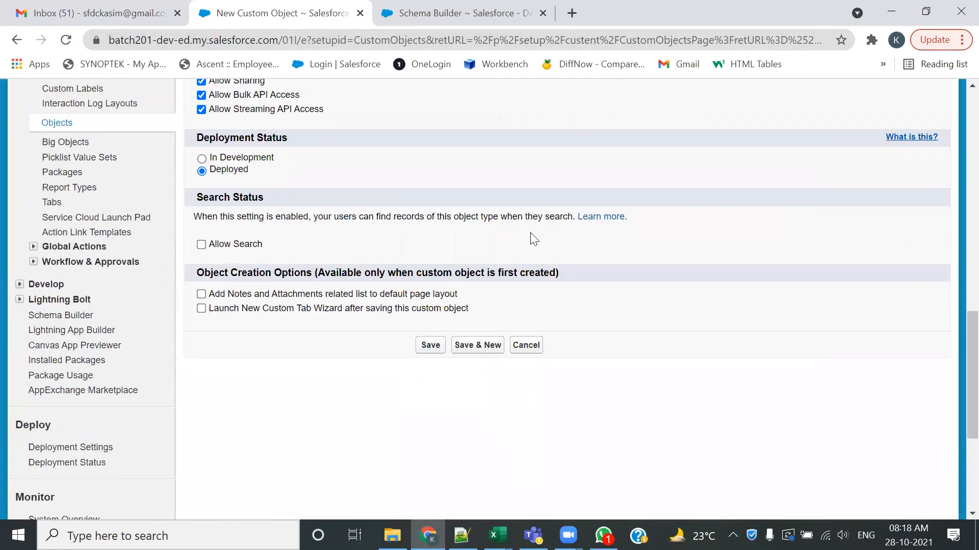
scroll(469, 269, "up", 7)
scroll(422, 280, "up", 2)
scroll(422, 282, "up", 6)
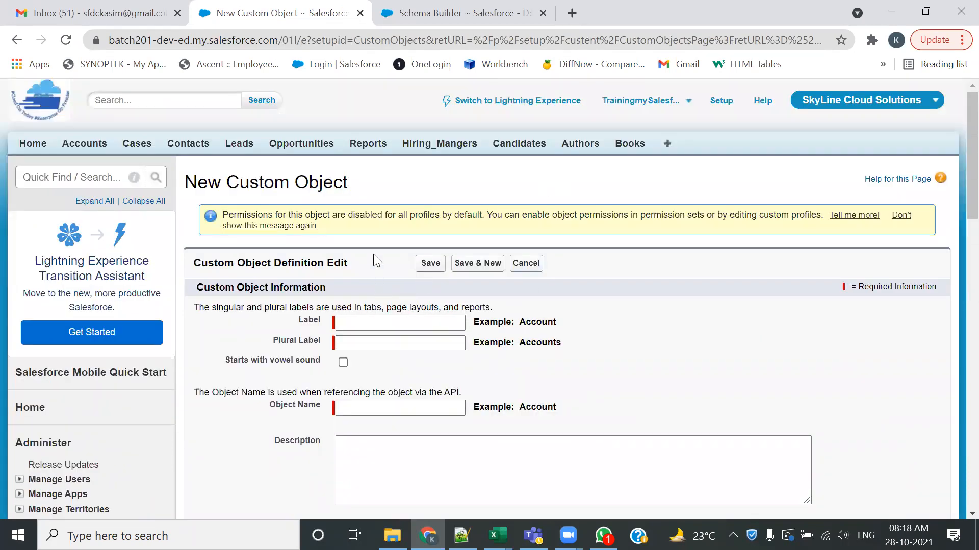
left_click_drag(357, 184, 199, 184)
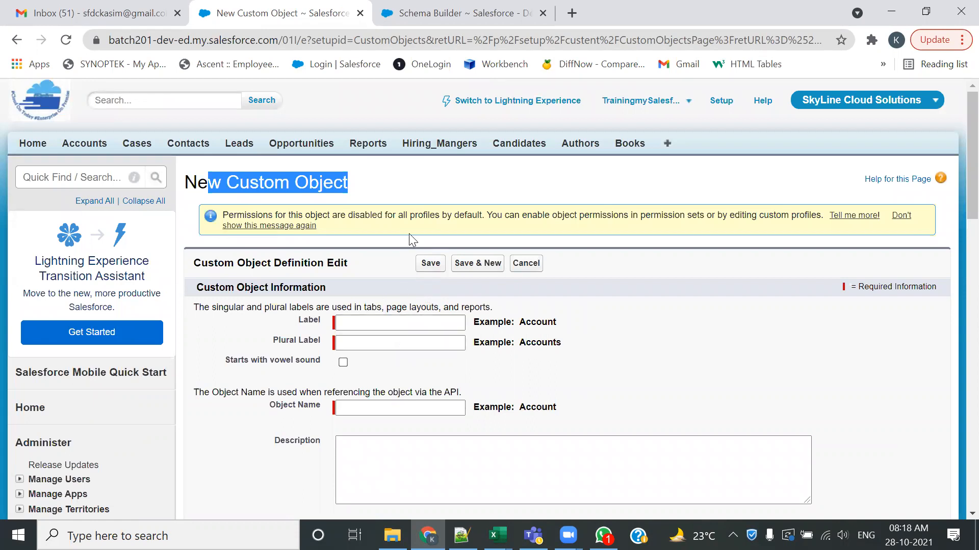
left_click(17, 39)
Compare the Position object box in Schema Builder with the Custom Objects list in Setup.
left_click(434, 16)
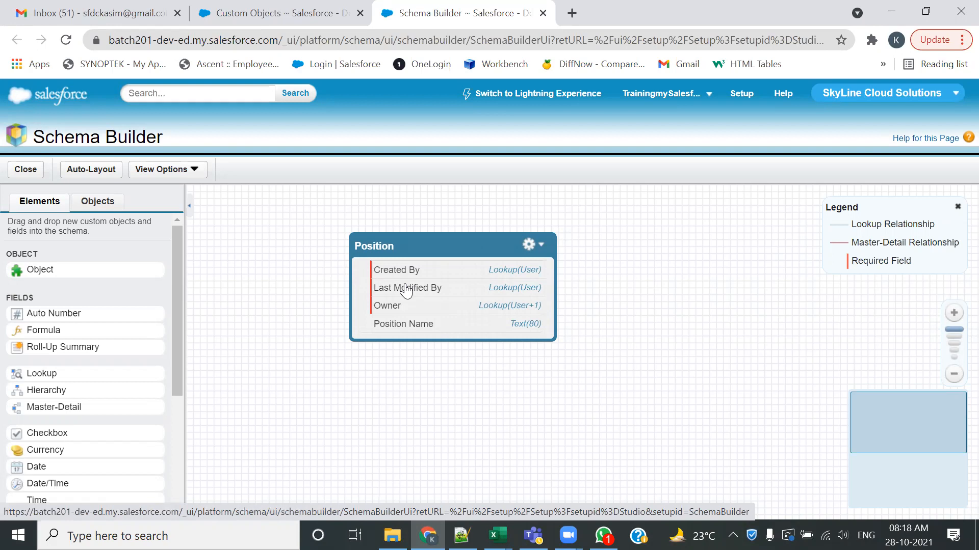
left_click_drag(427, 253, 367, 253)
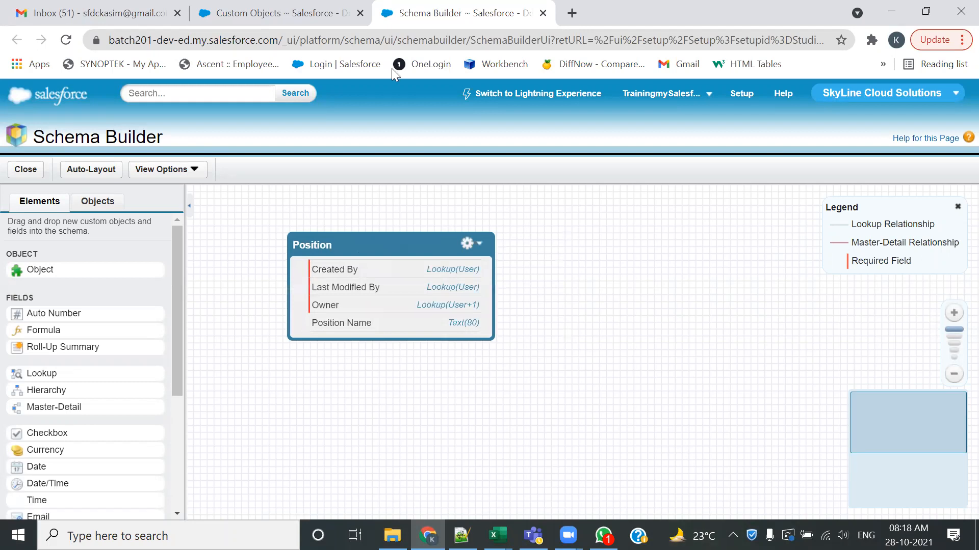
left_click(306, 12)
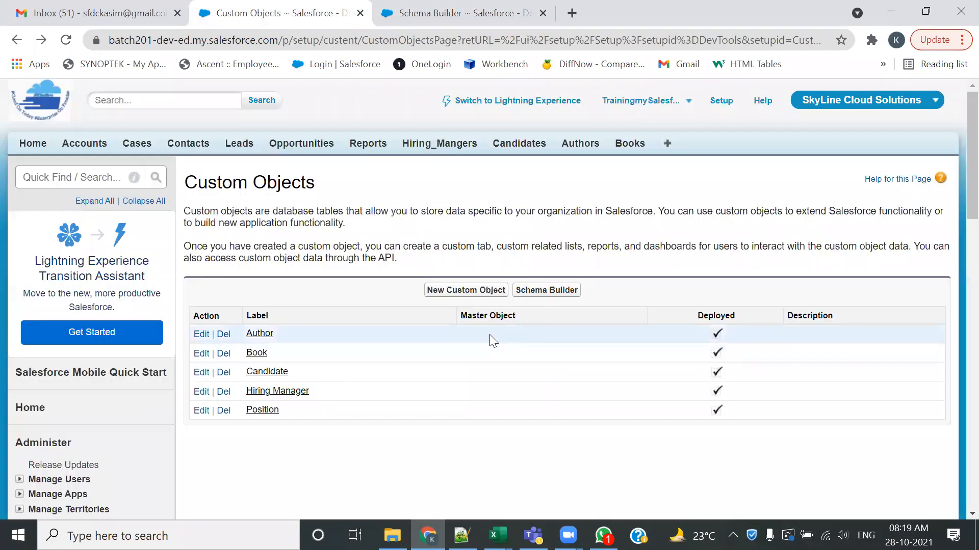
left_click(484, 15)
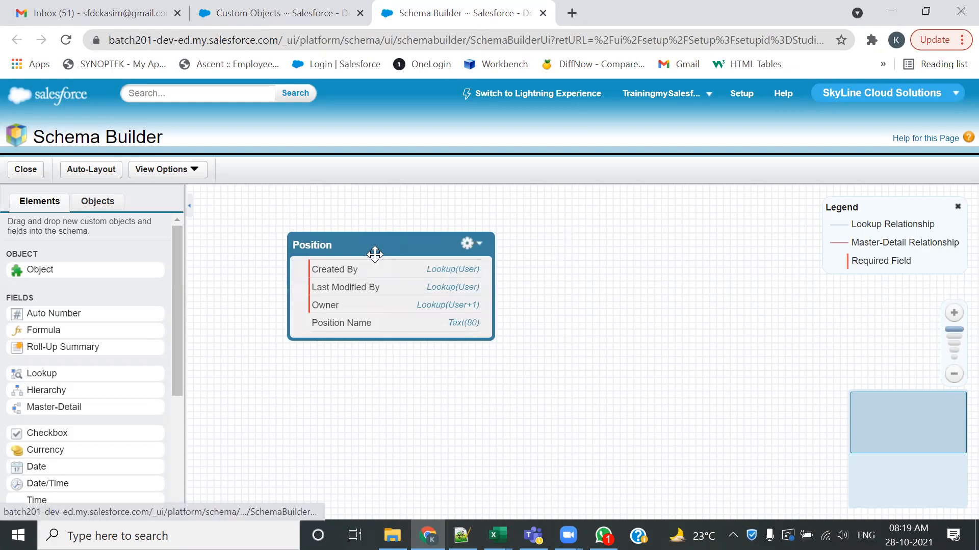
left_click_drag(393, 244, 441, 236)
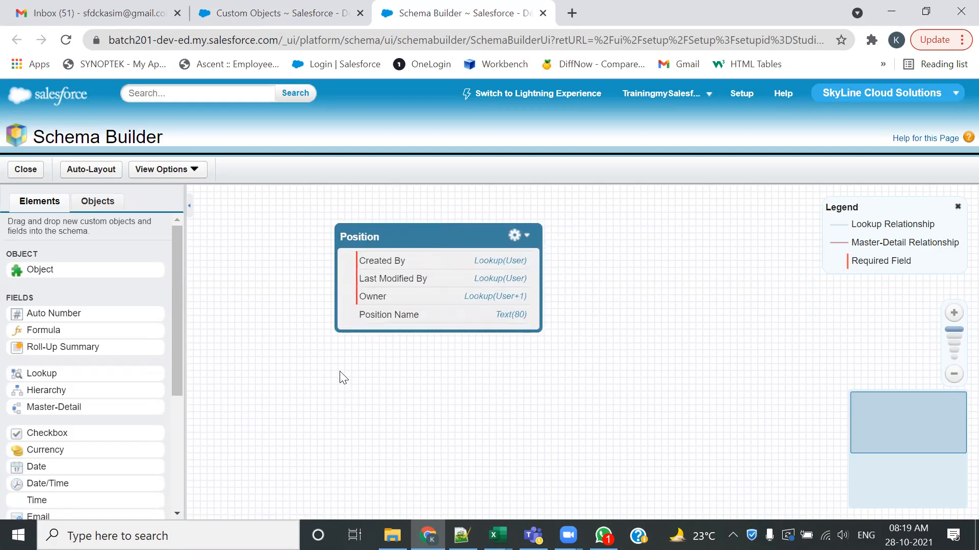
left_click(294, 12)
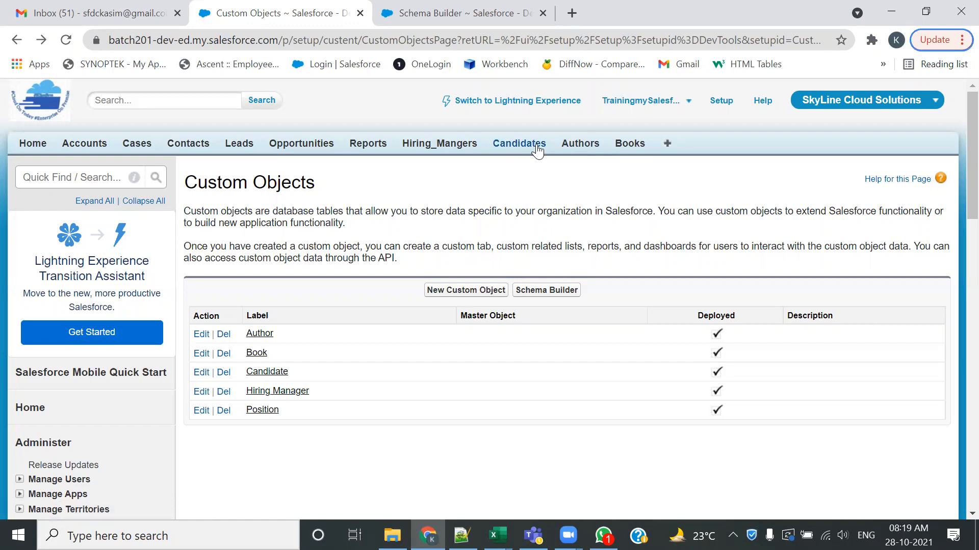
left_click(520, 7)
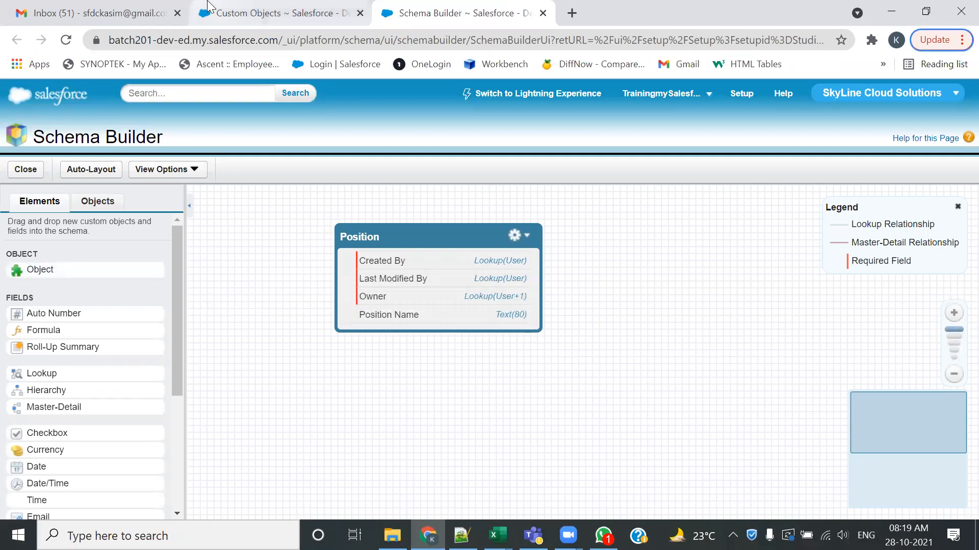
left_click(232, 13)
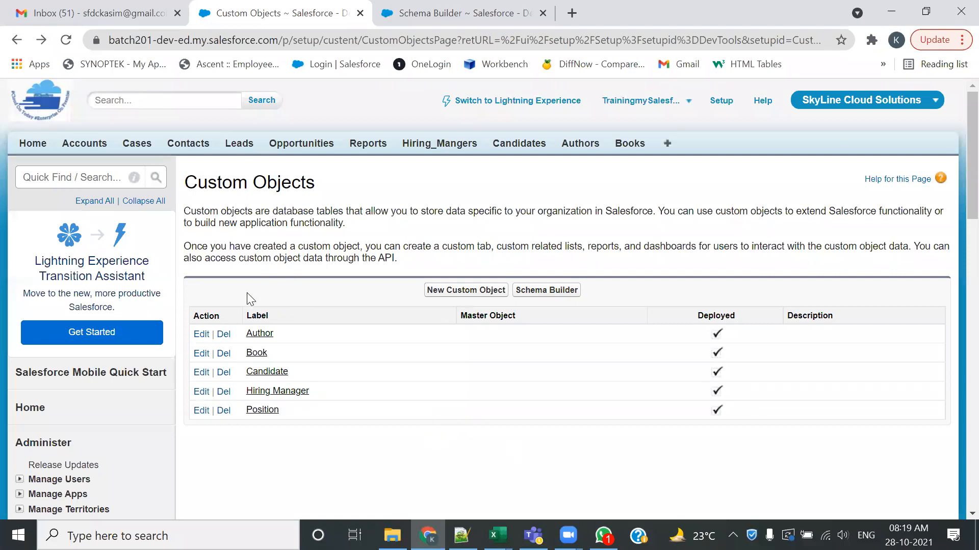
left_click(423, 13)
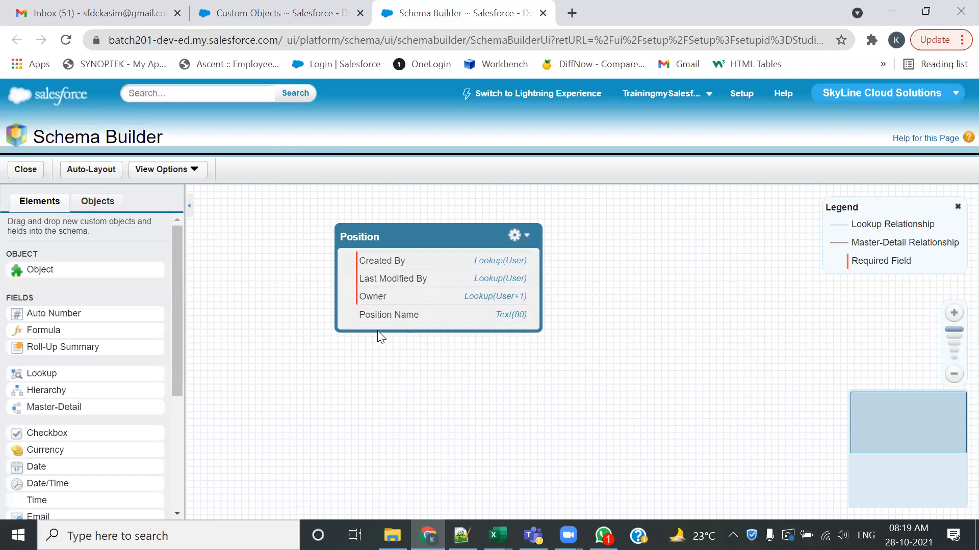
Move the Position object box to the upper left of the Schema Builder canvas.
left_click_drag(414, 238, 454, 265)
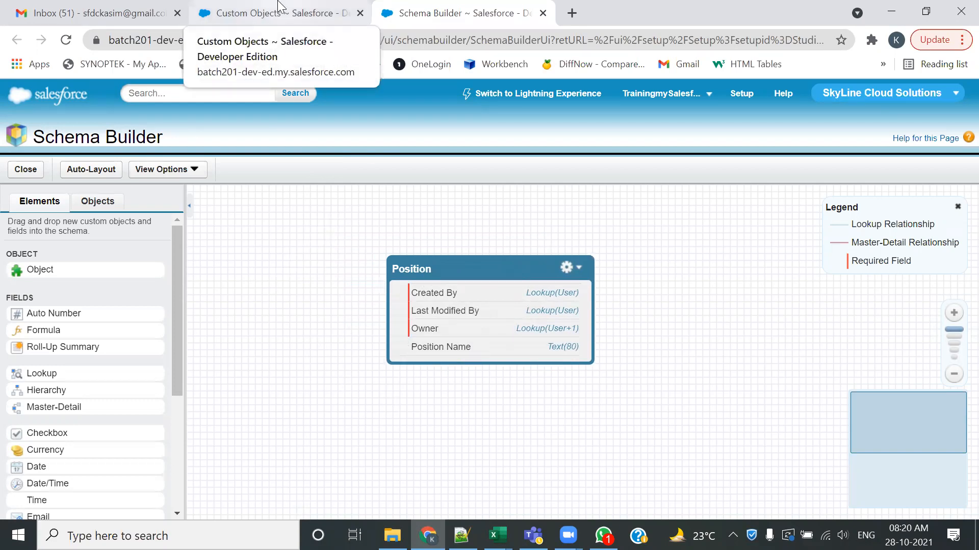
left_click_drag(493, 267, 439, 278)
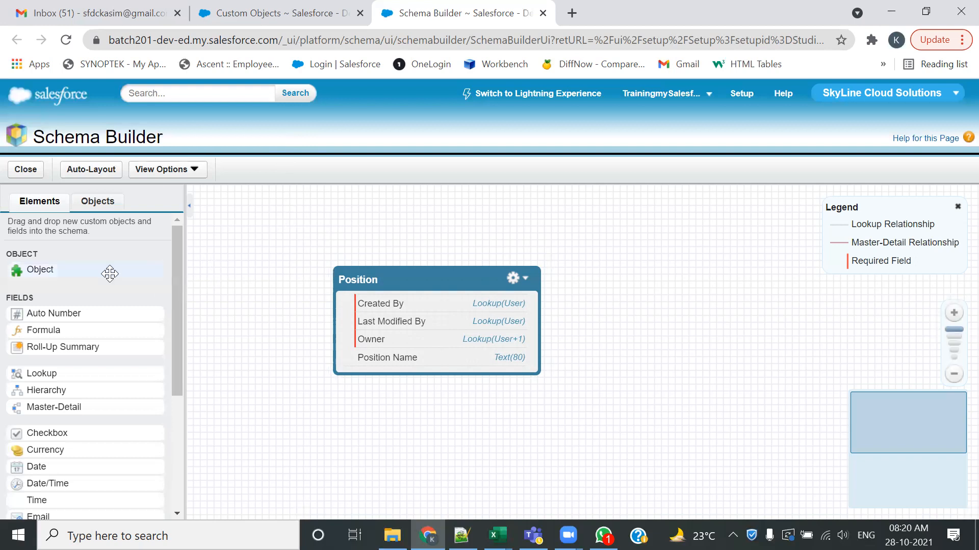
left_click_drag(380, 282, 302, 235)
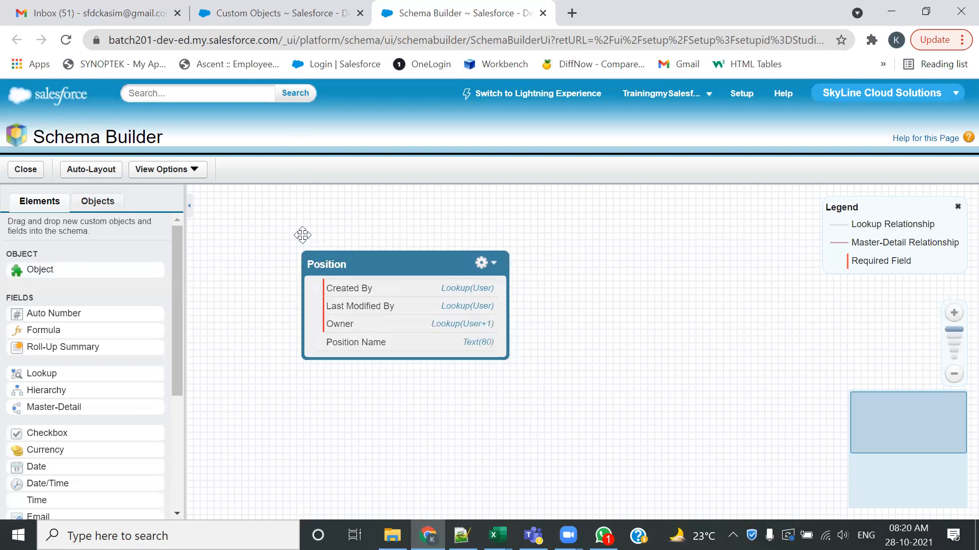
Add a new custom object beside Position on the canvas, with the label Loan and plural label Loans.
left_click_drag(40, 269, 587, 242)
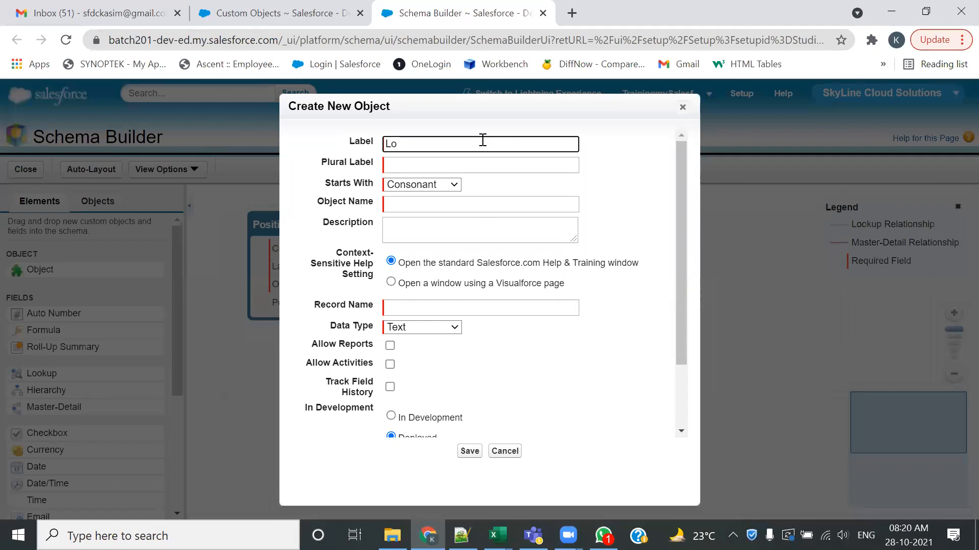
type("Loan")
key("Tab")
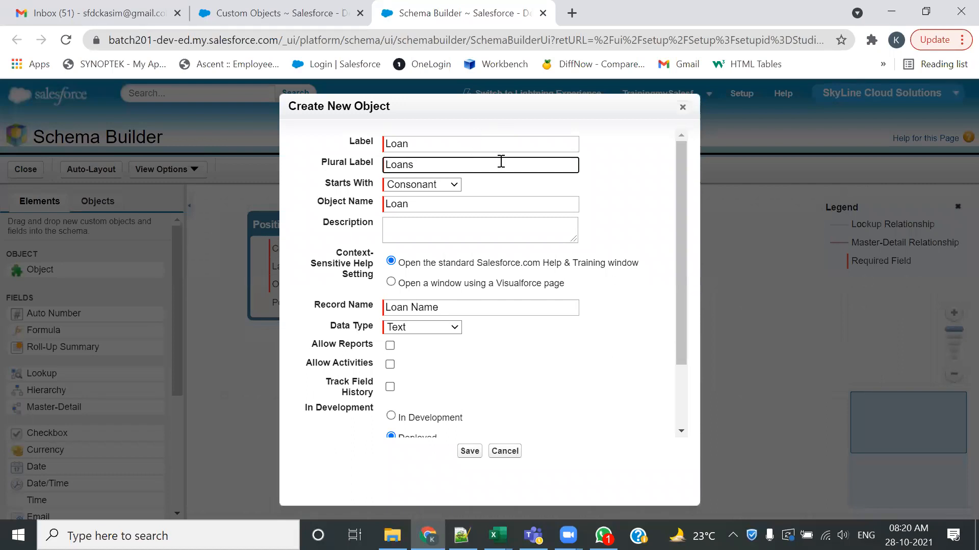
type("Loans")
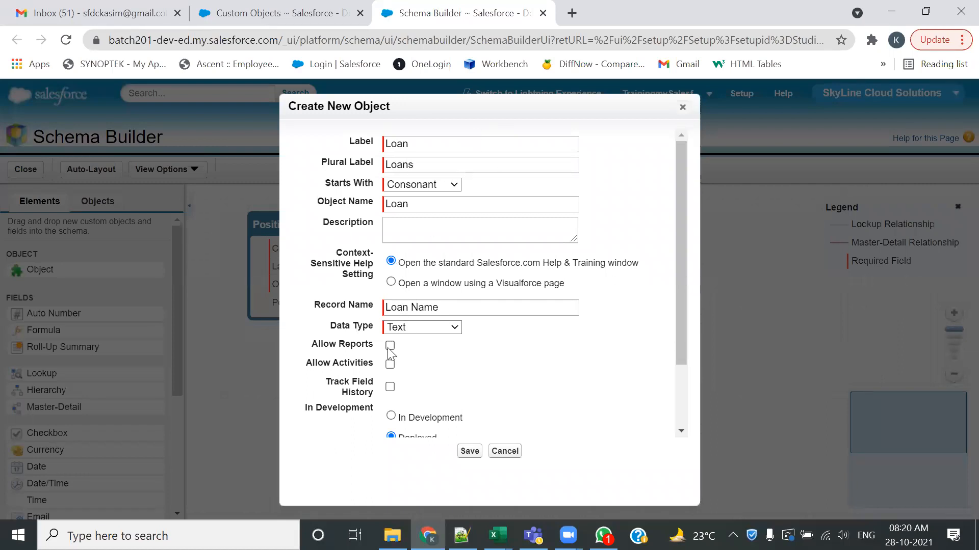
Allow reports, activities and field history tracking, include the Google Docs, Notes, and Attachments related list, and save the Loan object.
scroll(406, 293, "down", 2)
left_click(390, 268)
left_click(390, 287)
left_click(390, 311)
scroll(426, 312, "down", 1)
left_click(390, 404)
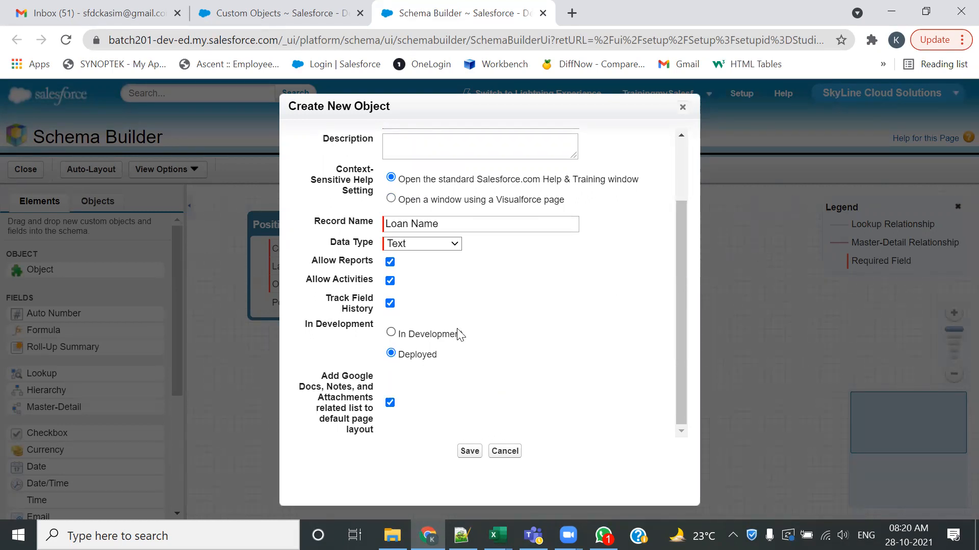
left_click(468, 452)
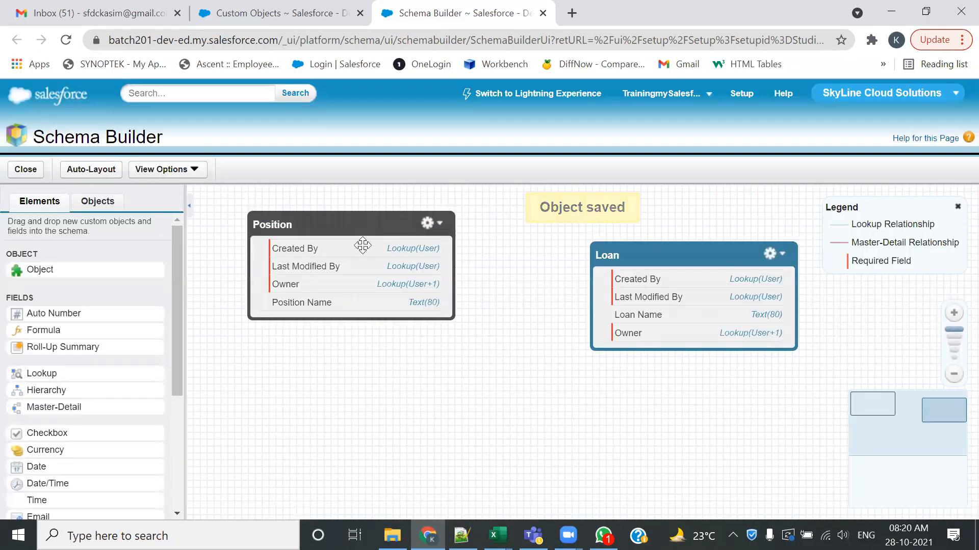
Line up the Position and Loan object boxes side by side at the same height on the canvas.
left_click_drag(362, 245, 360, 295)
left_click_drag(631, 255, 557, 276)
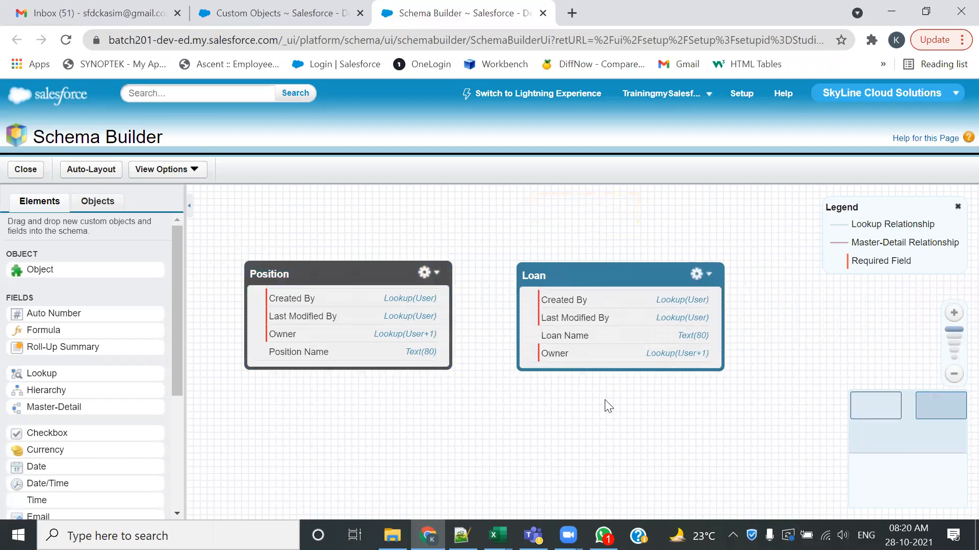
Reload the Custom Objects list to check for the Loan object, and return to Schema Builder.
left_click(330, 12)
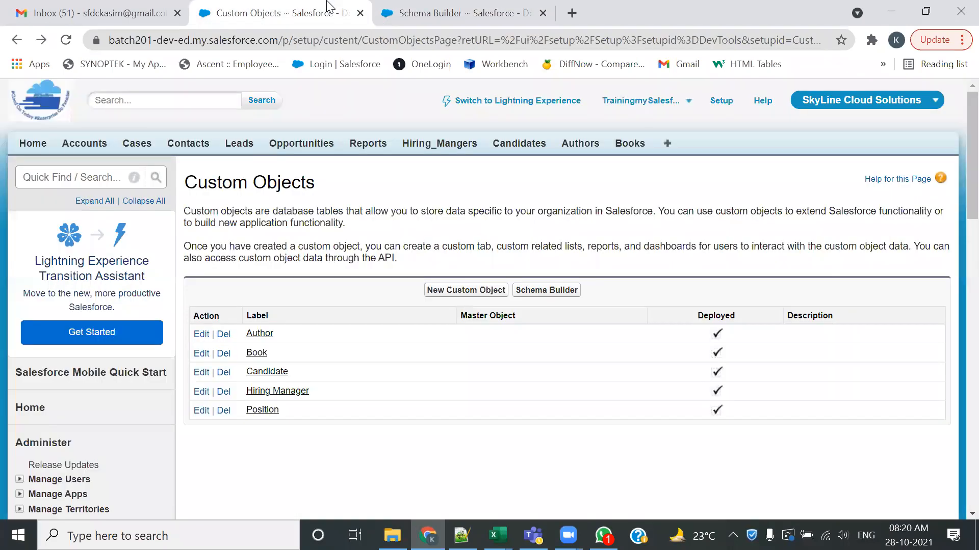
left_click(64, 41)
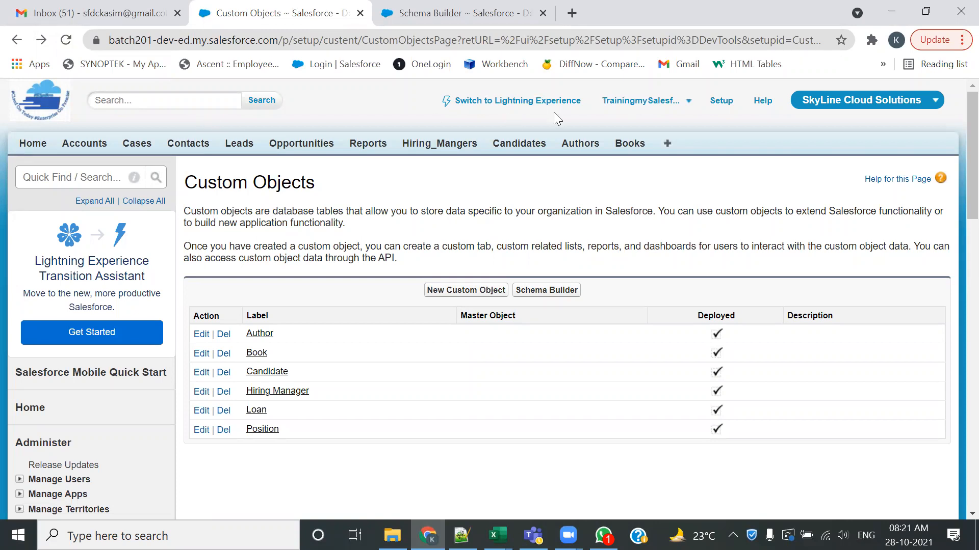
left_click(425, 7)
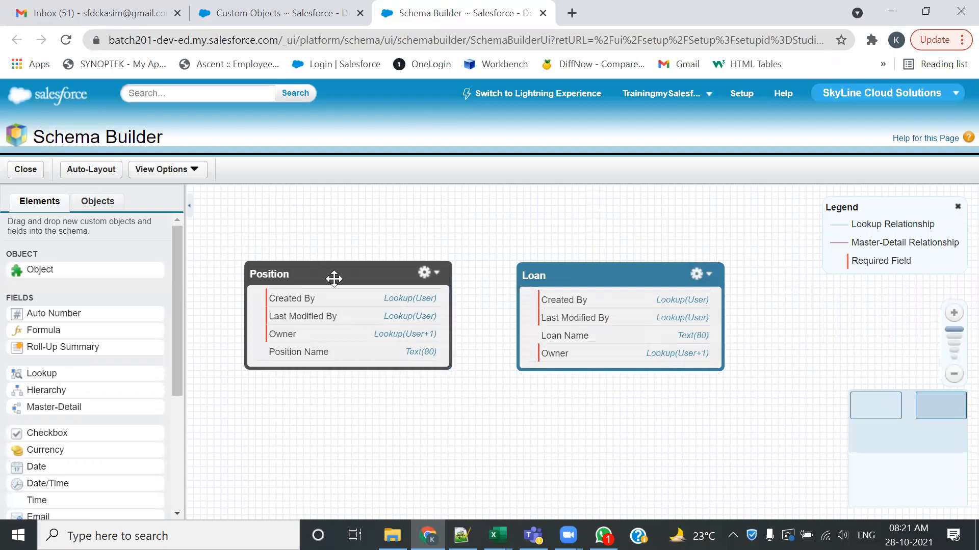
Shift the Position and Loan object boxes closer together near the middle of the canvas.
left_click_drag(561, 278, 523, 276)
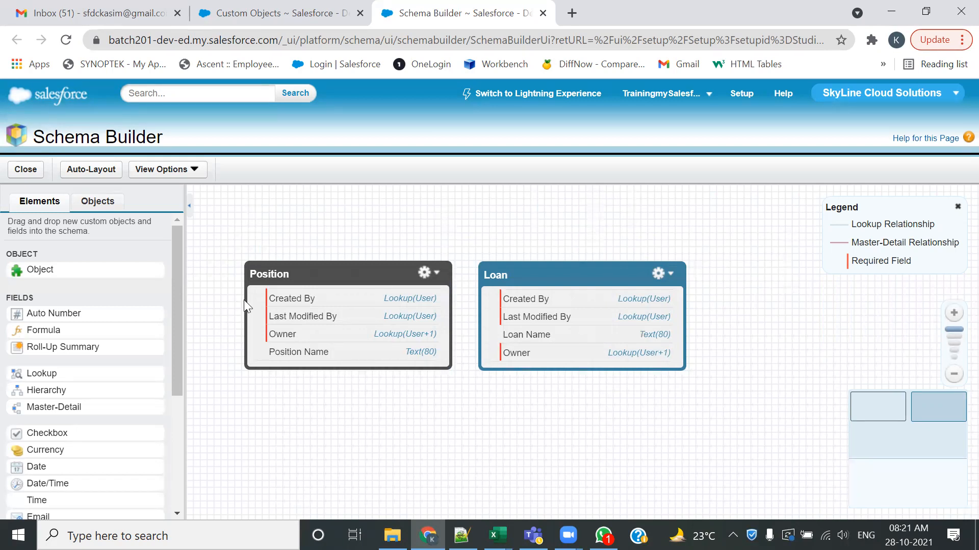
left_click_drag(515, 279, 602, 282)
left_click_drag(331, 278, 389, 276)
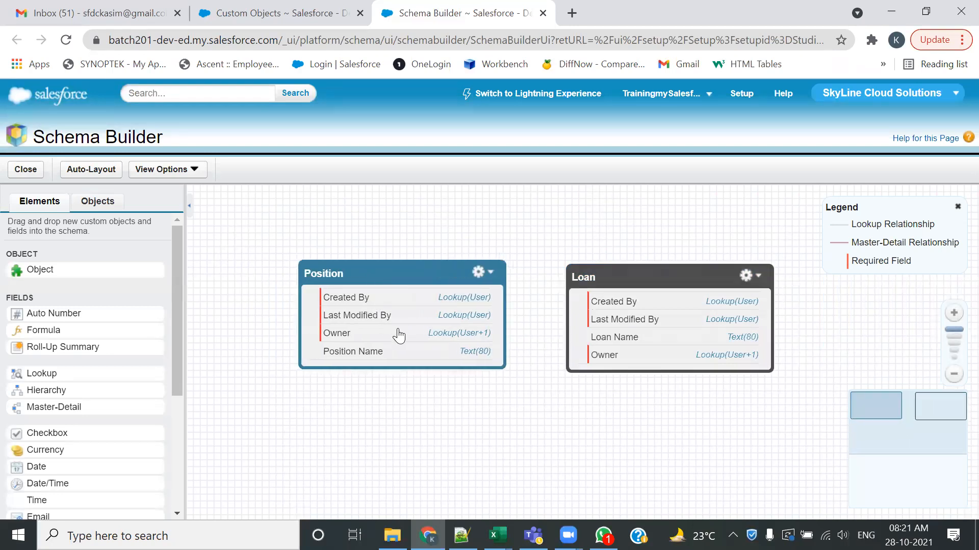
left_click_drag(626, 276, 593, 270)
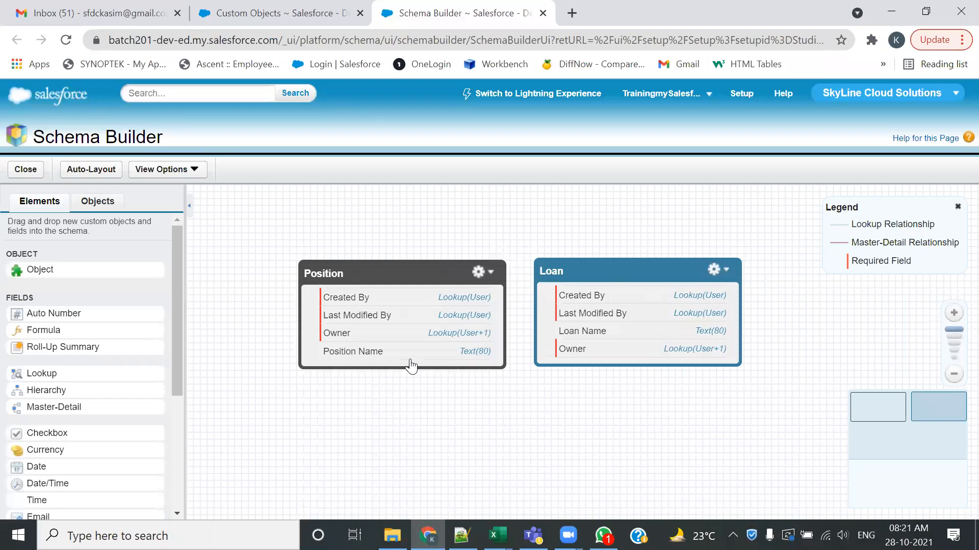
Return to the Custom Objects setup page and open the list of custom tabs.
left_click(305, 16)
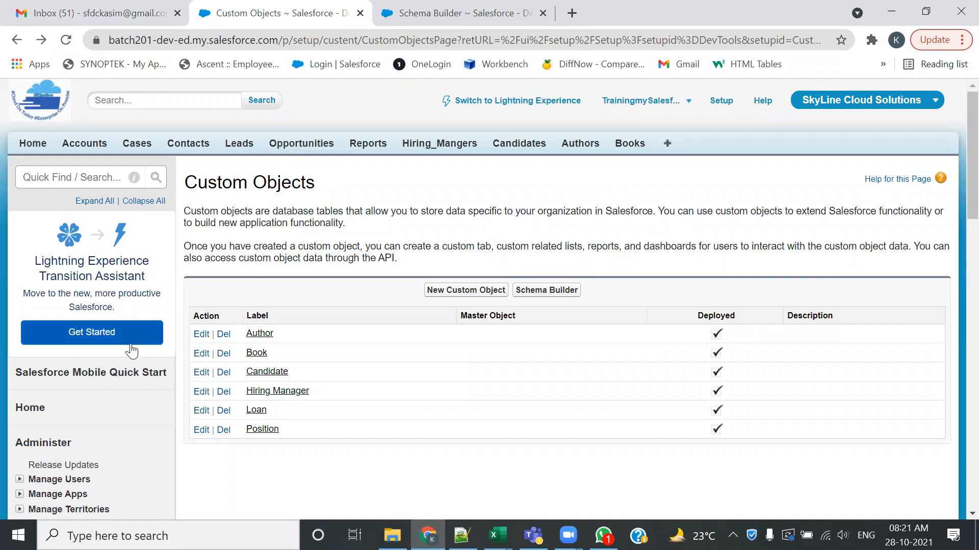
scroll(131, 352, "down", 2)
scroll(132, 352, "down", 2)
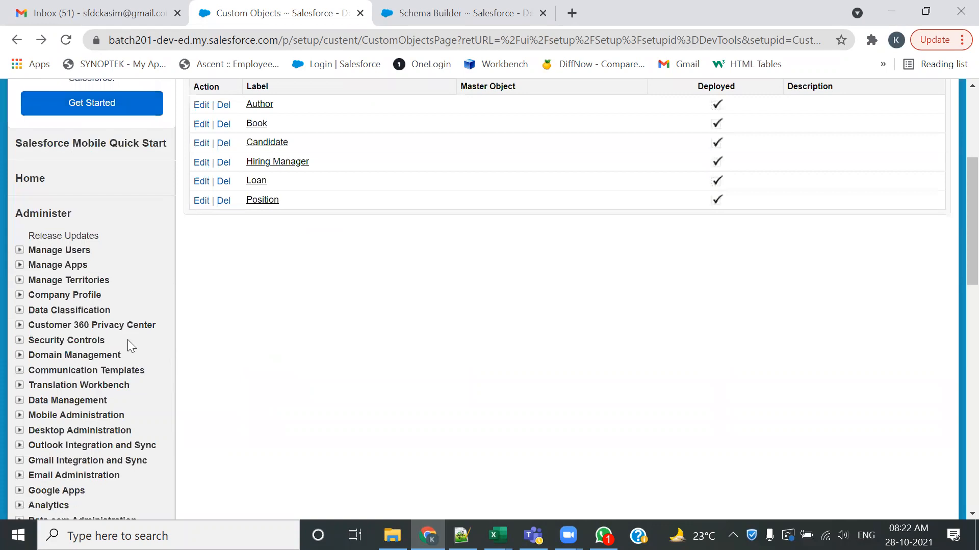
scroll(128, 341, "down", 6)
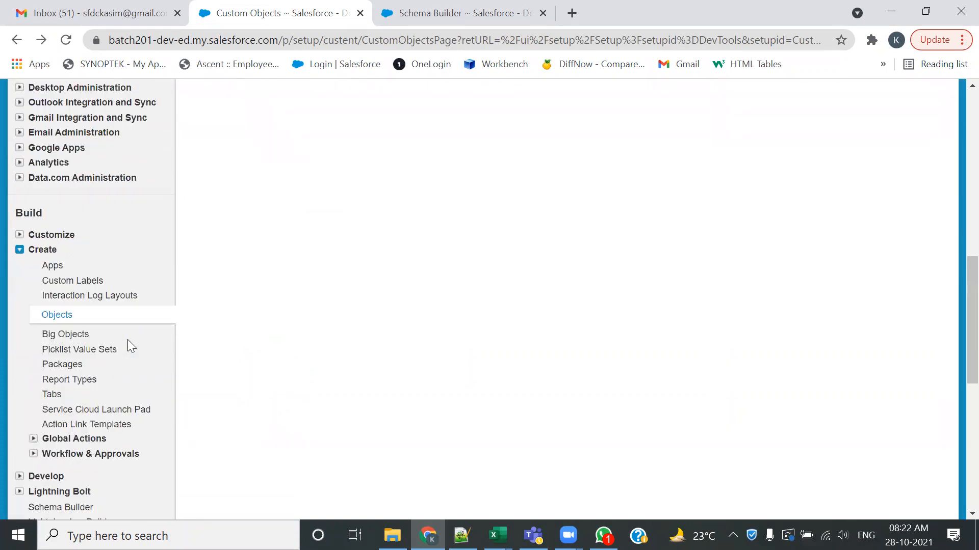
scroll(127, 340, "down", 1)
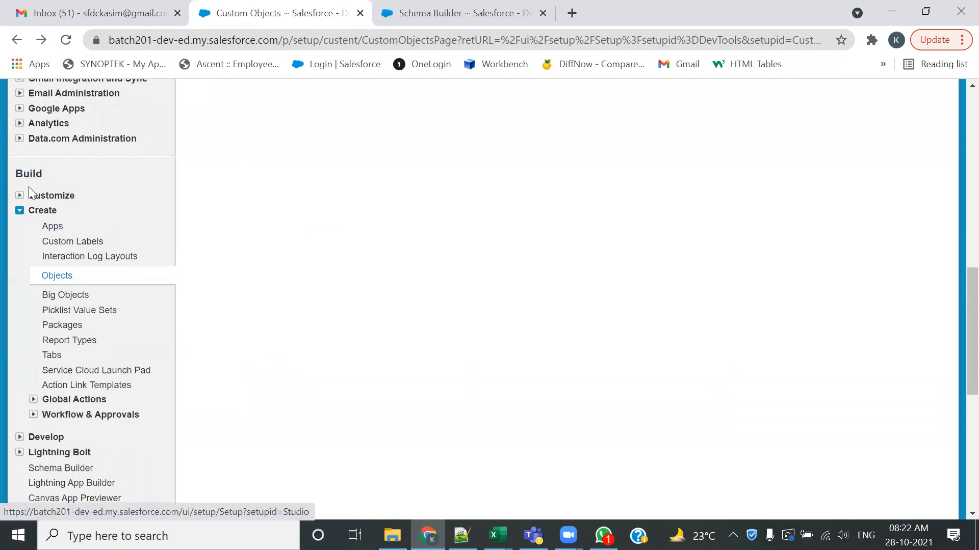
left_click(52, 355)
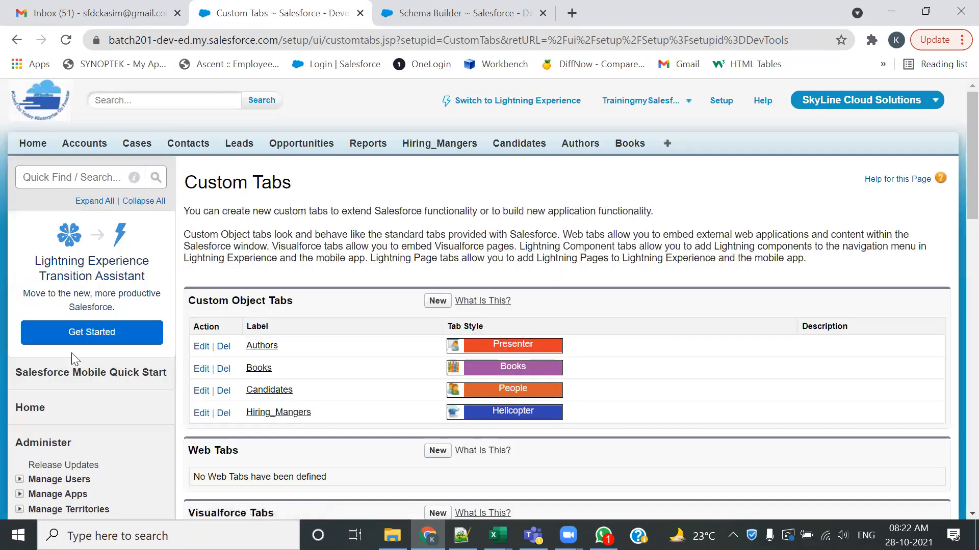
Compare the existing custom object tabs with the Position and Loan objects in Schema Builder.
scroll(227, 363, "down", 4)
scroll(244, 230, "up", 5)
left_click(461, 13)
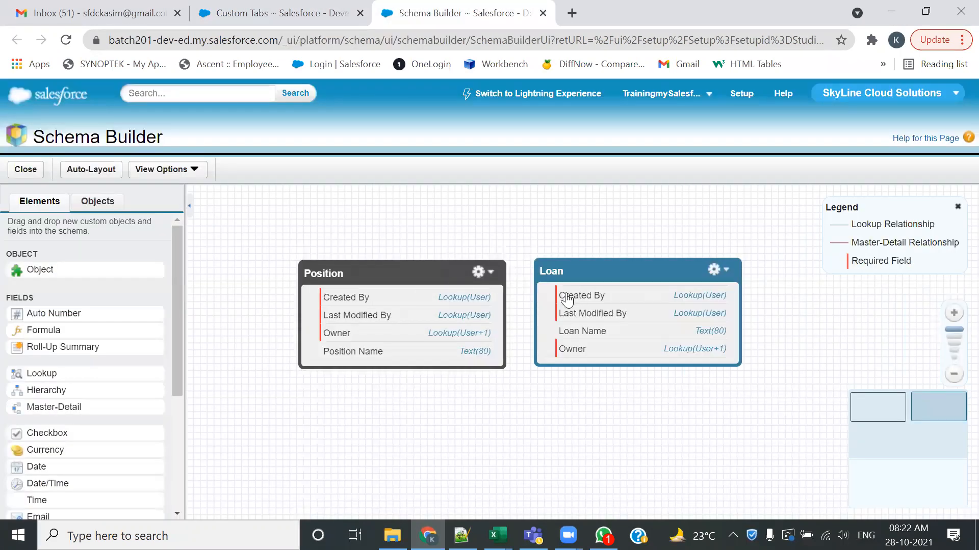
left_click(234, 13)
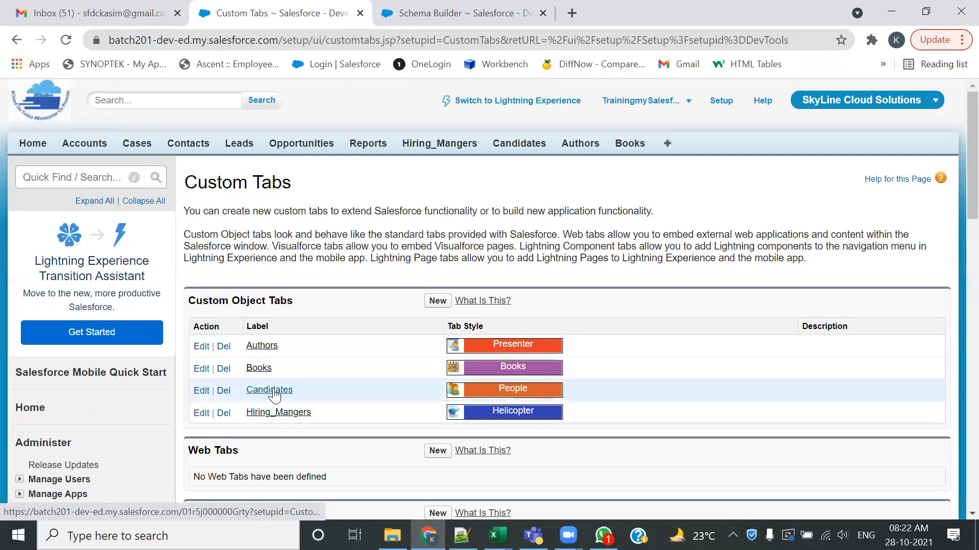
left_click(412, 10)
left_click(285, 13)
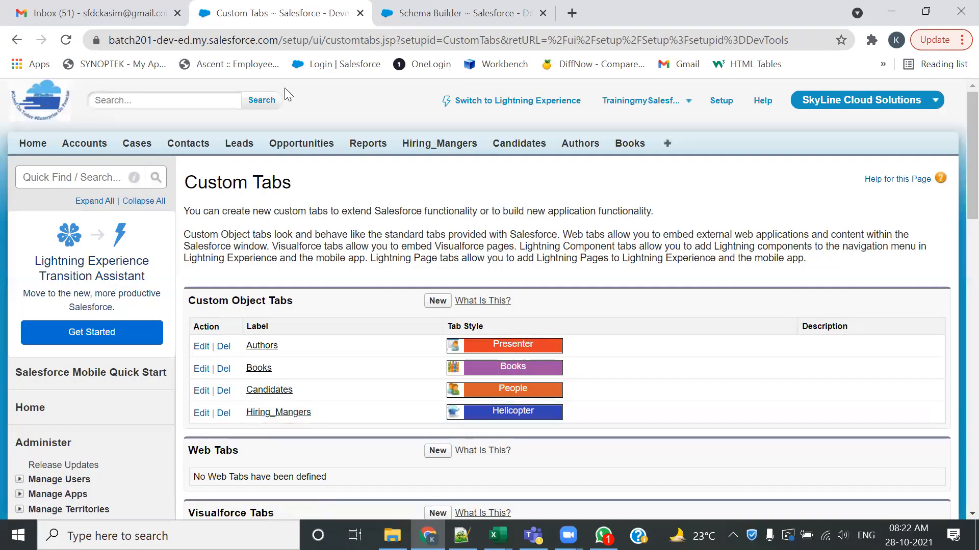
Start a new custom object tab for the Position object with the Apple tab style.
left_click(438, 302)
left_click(383, 308)
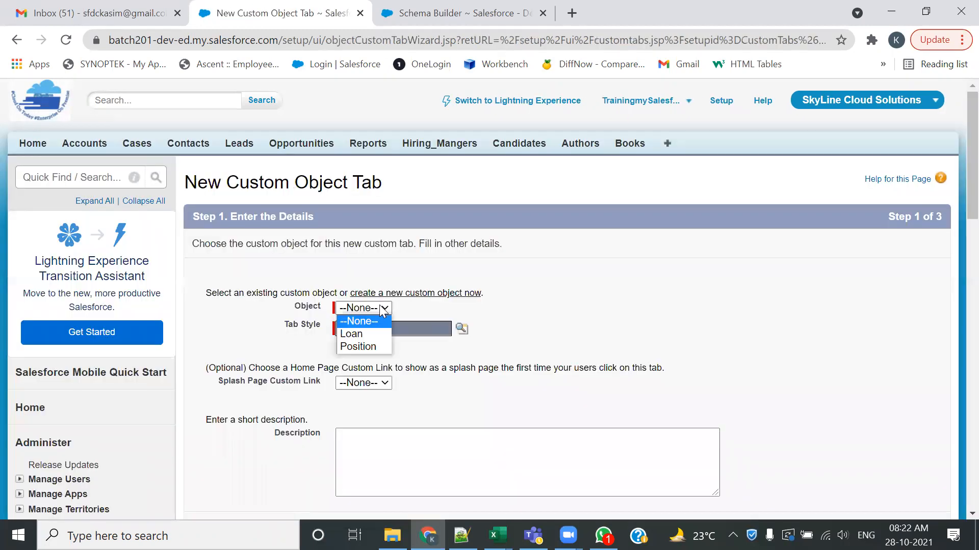
left_click(360, 347)
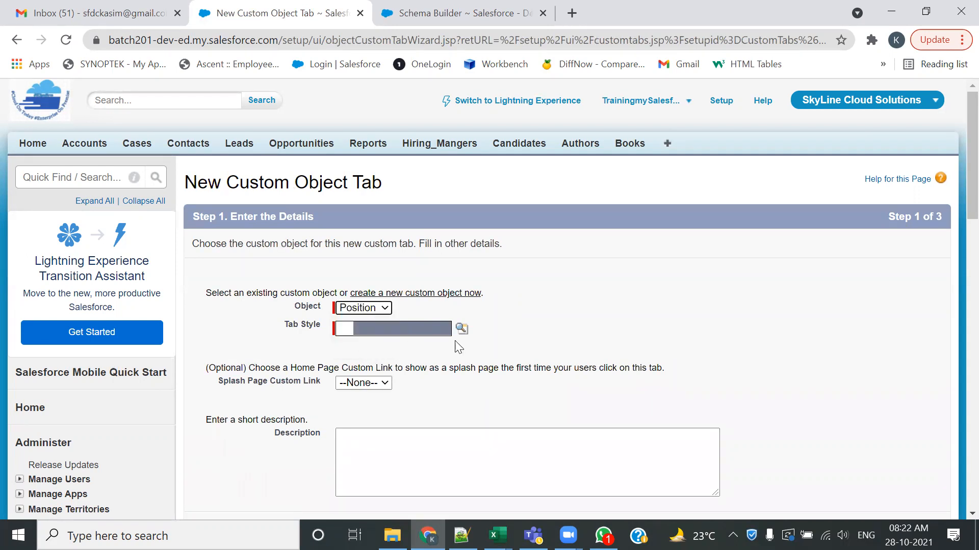
left_click(461, 329)
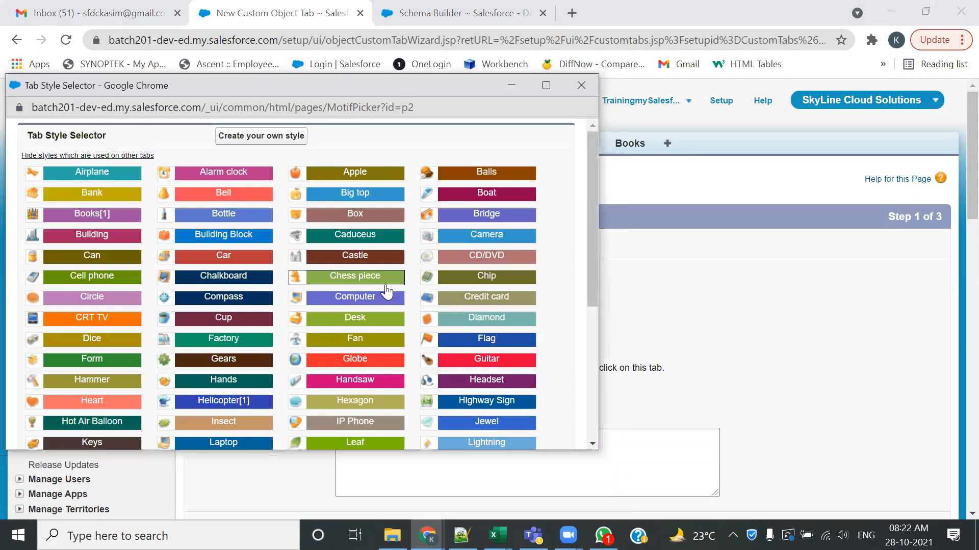
left_click(355, 174)
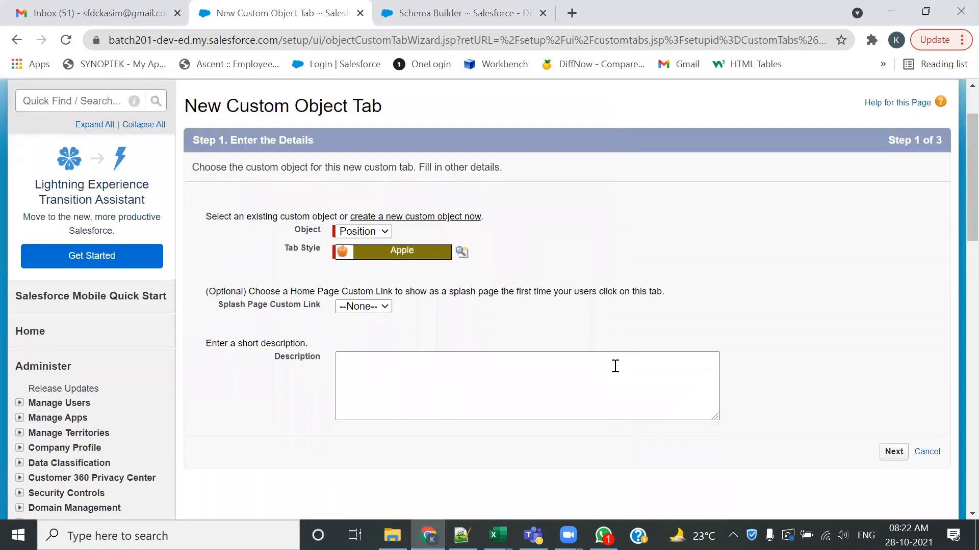
scroll(561, 367, "down", 3)
left_click(894, 299)
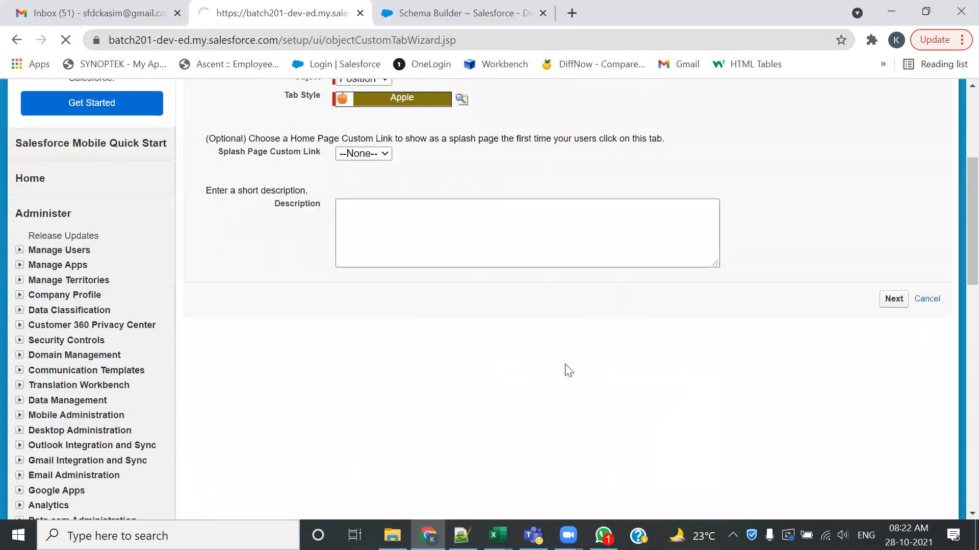
Keep the default profile visibility and custom app selections for the Position tab, and save it.
scroll(667, 350, "down", 6)
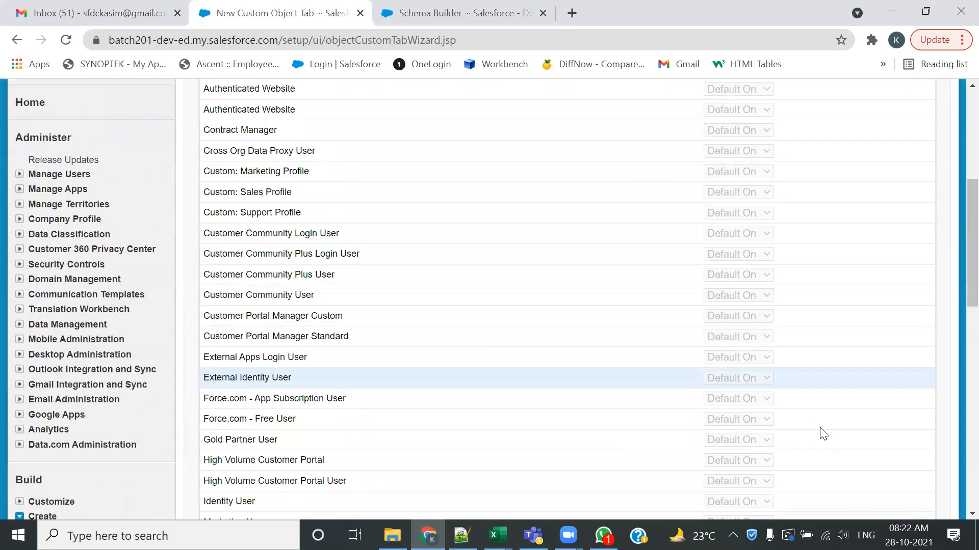
scroll(866, 473, "down", 9)
left_click(894, 316)
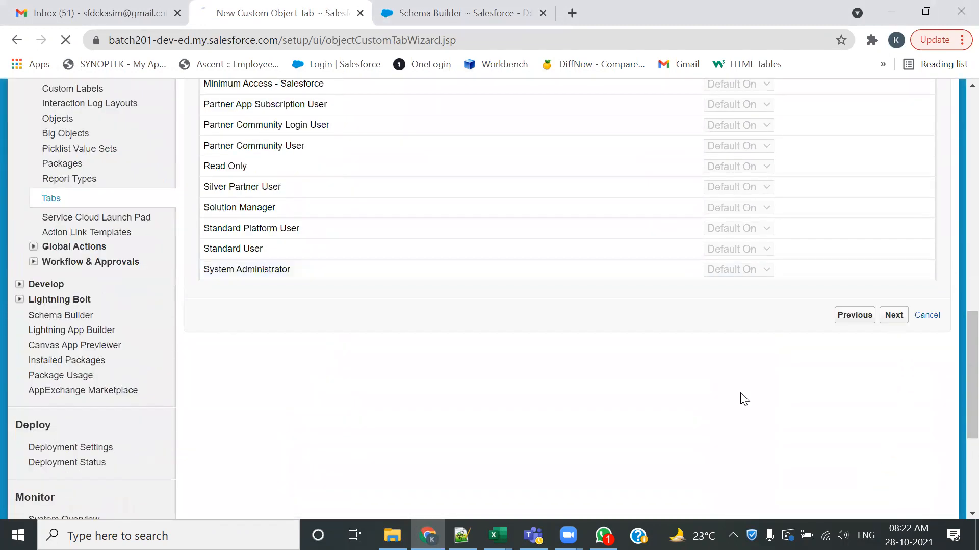
scroll(815, 377, "down", 6)
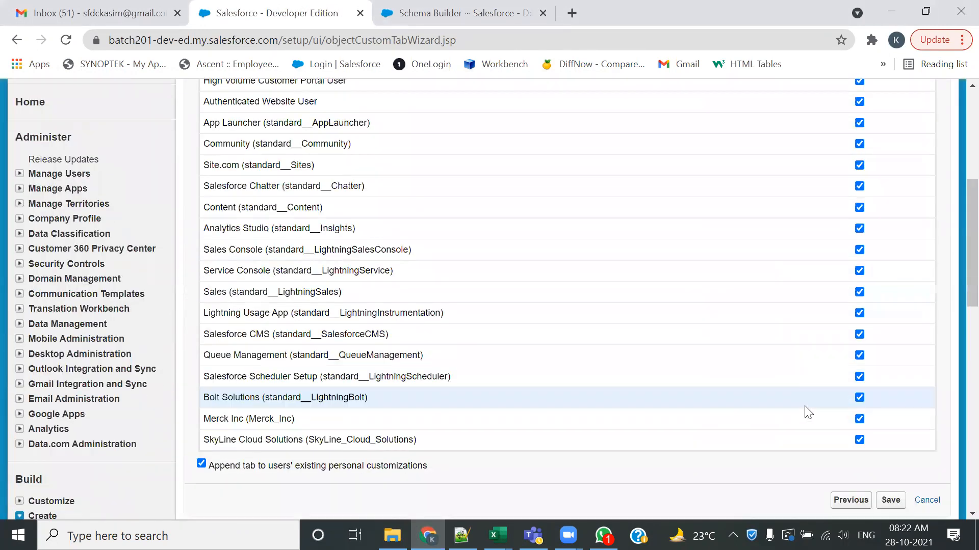
scroll(866, 367, "down", 6)
left_click(899, 198)
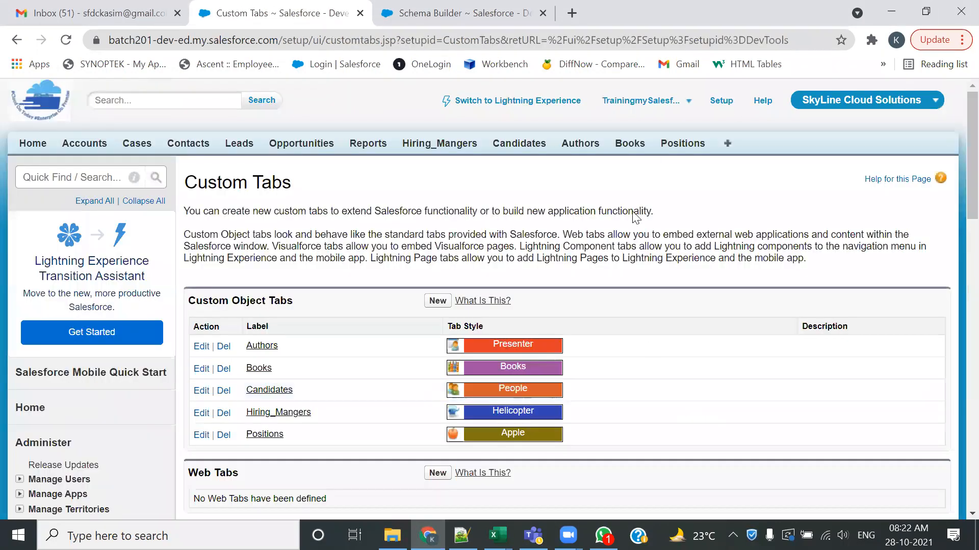
Open the Positions tab and look at its new record form.
left_click(682, 145)
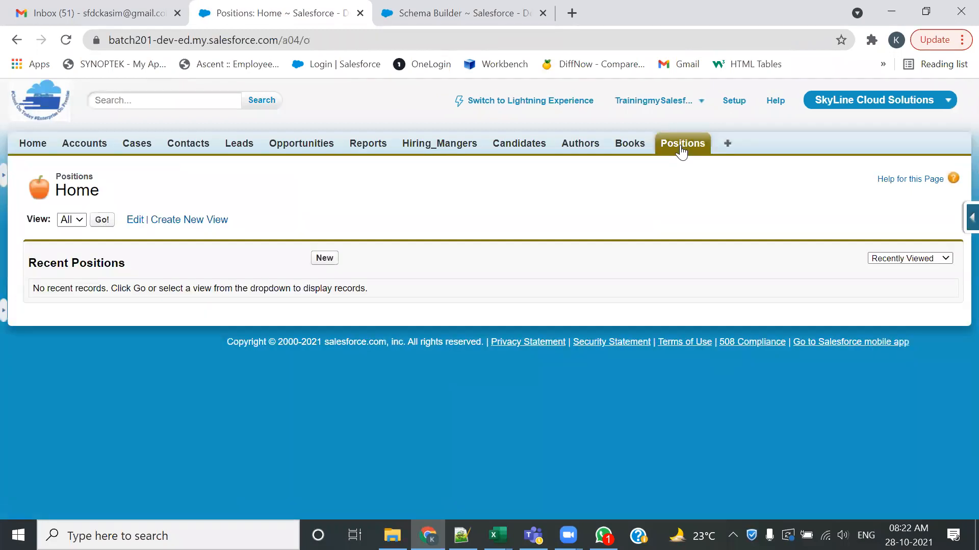
left_click(324, 258)
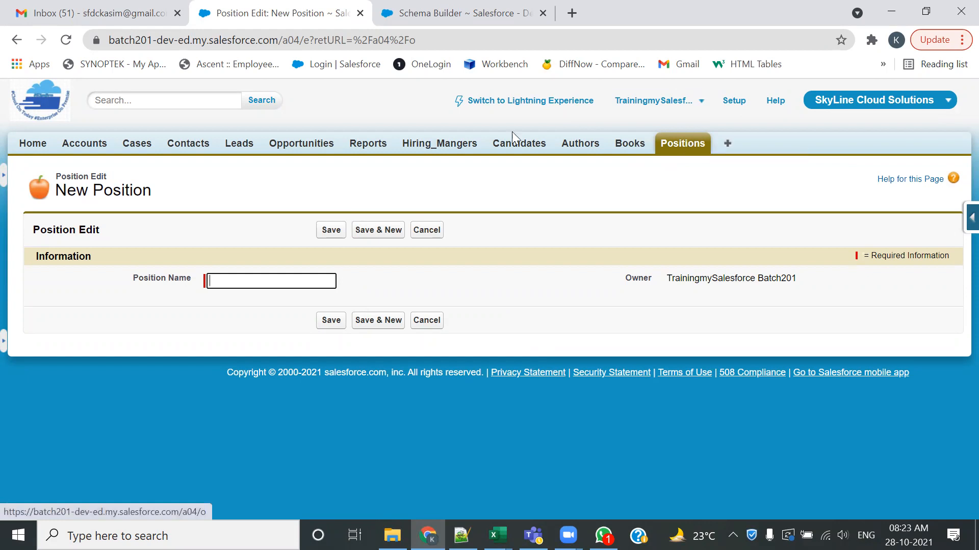
Move Positions directly above Candidates in the selected tabs of the SkyLine Cloud Solutions app, and save the tab order.
left_click(728, 147)
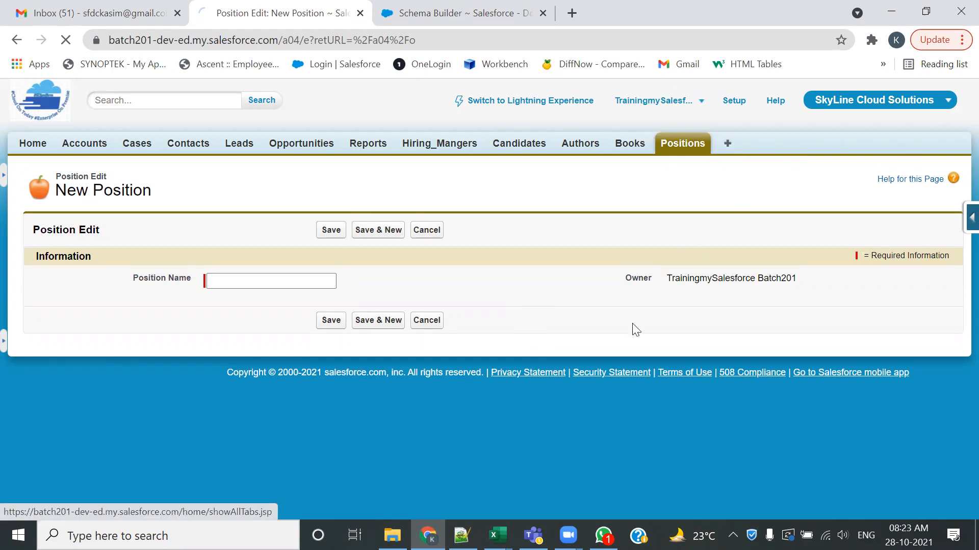
scroll(714, 321, "down", 2)
left_click(901, 174)
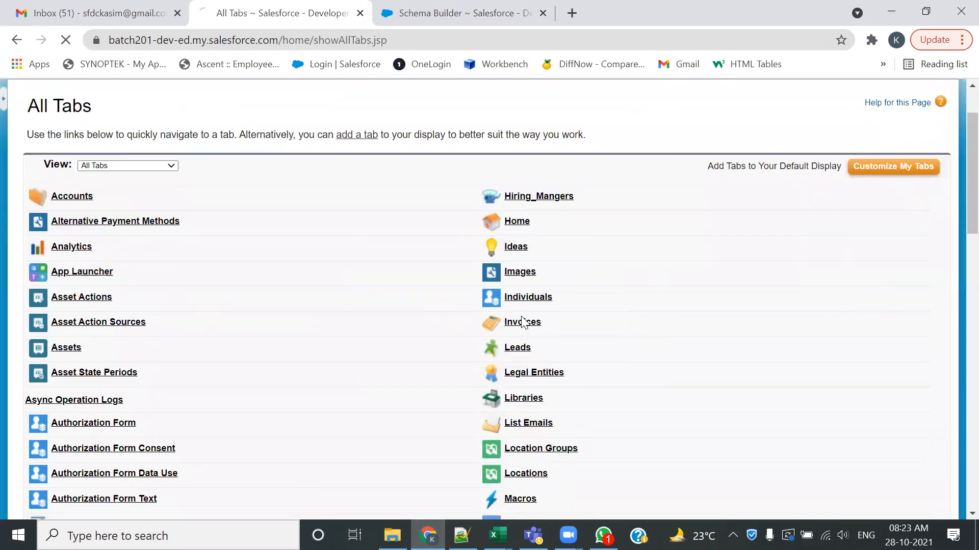
scroll(445, 387, "down", 1)
scroll(444, 392, "down", 3)
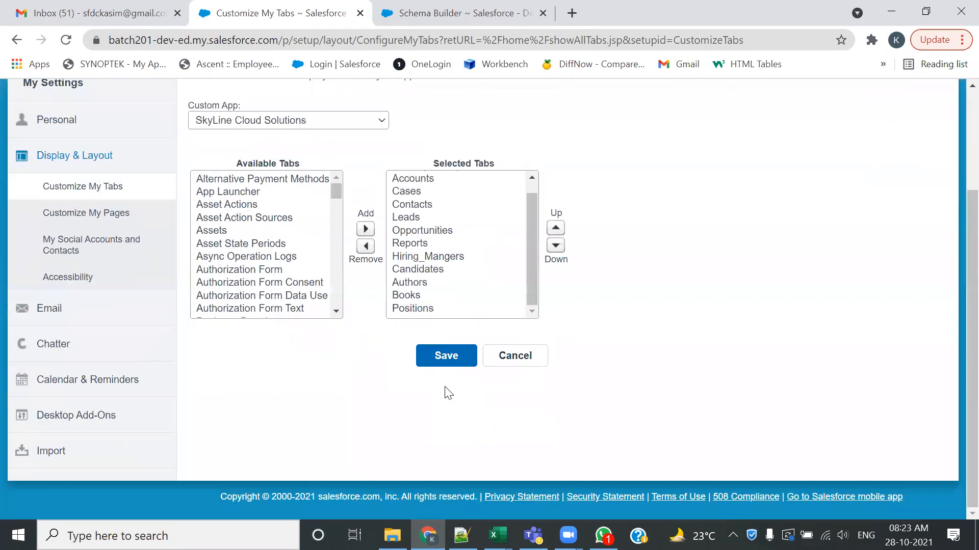
left_click(410, 307)
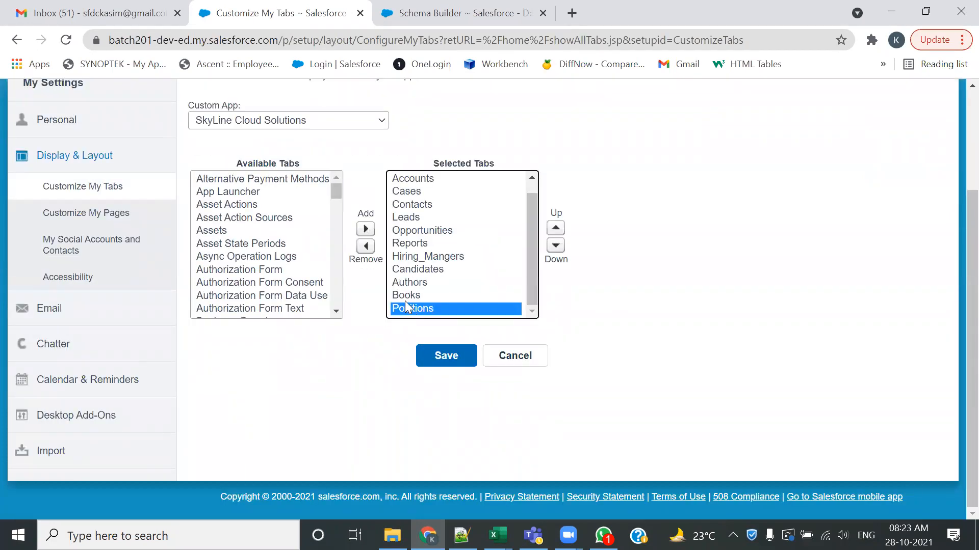
left_click(555, 228)
left_click(556, 228)
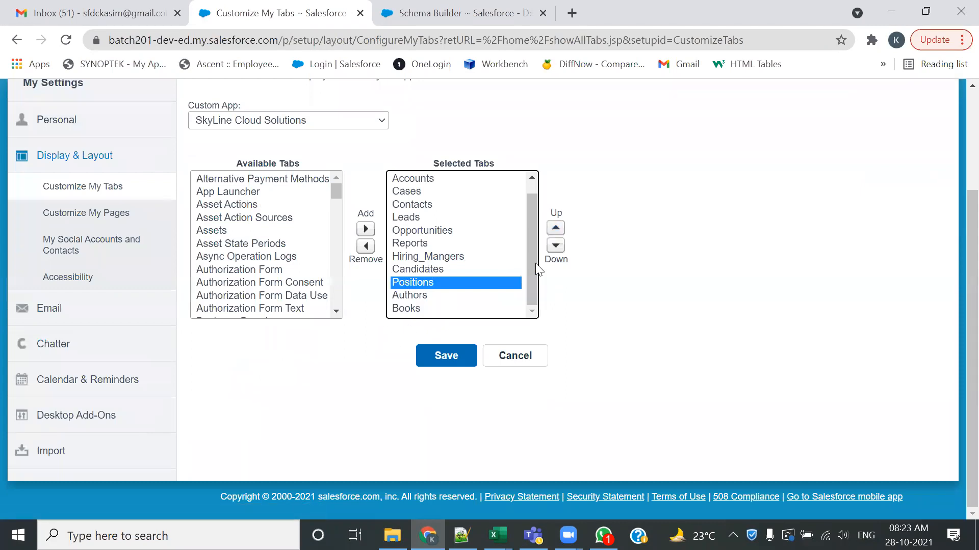
left_click(556, 227)
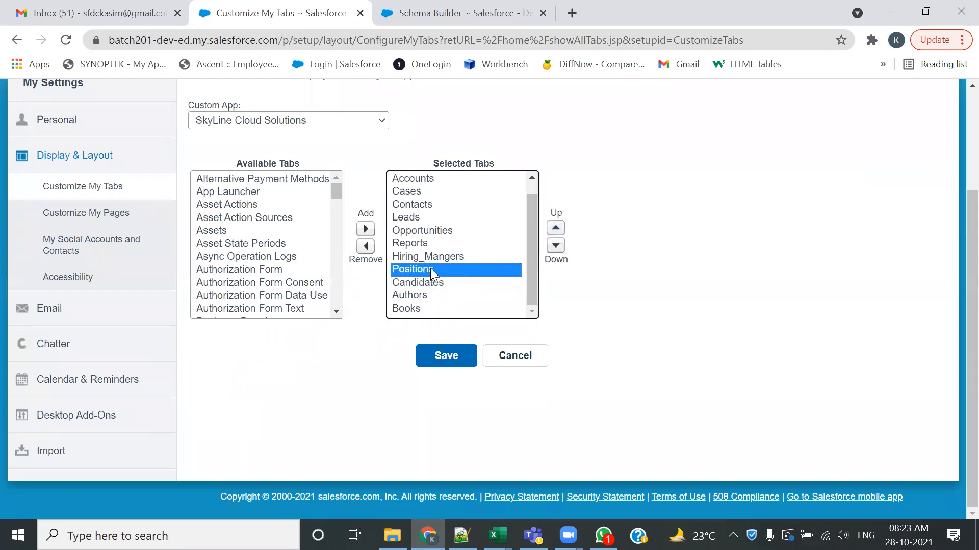
left_click(442, 355)
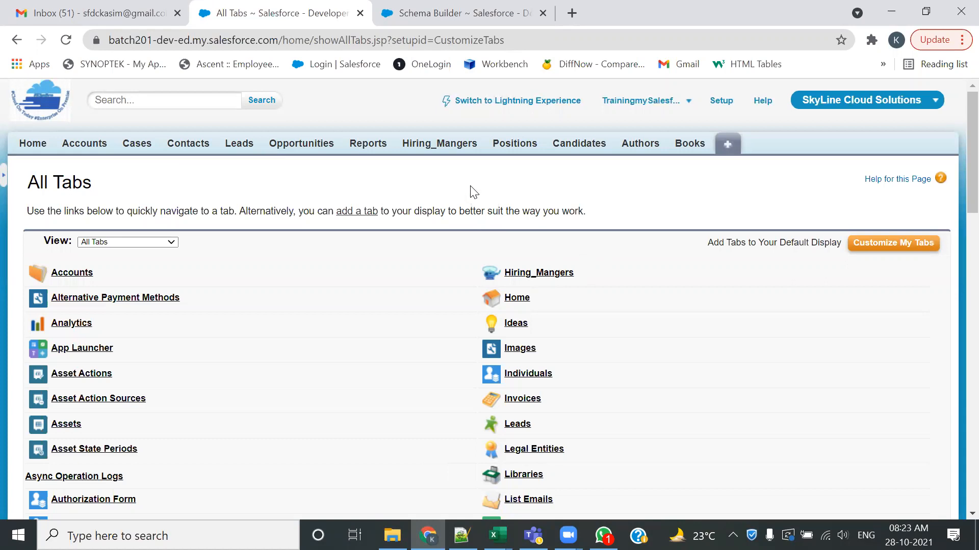
Hide the Loan object in Schema Builder and shift the Position box toward the middle of the canvas.
left_click(472, 13)
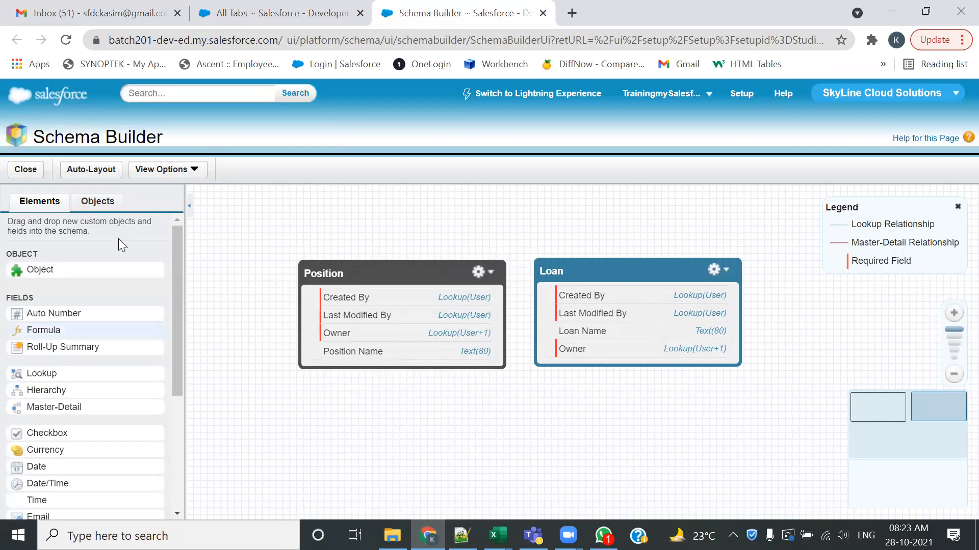
left_click(98, 201)
left_click(16, 307)
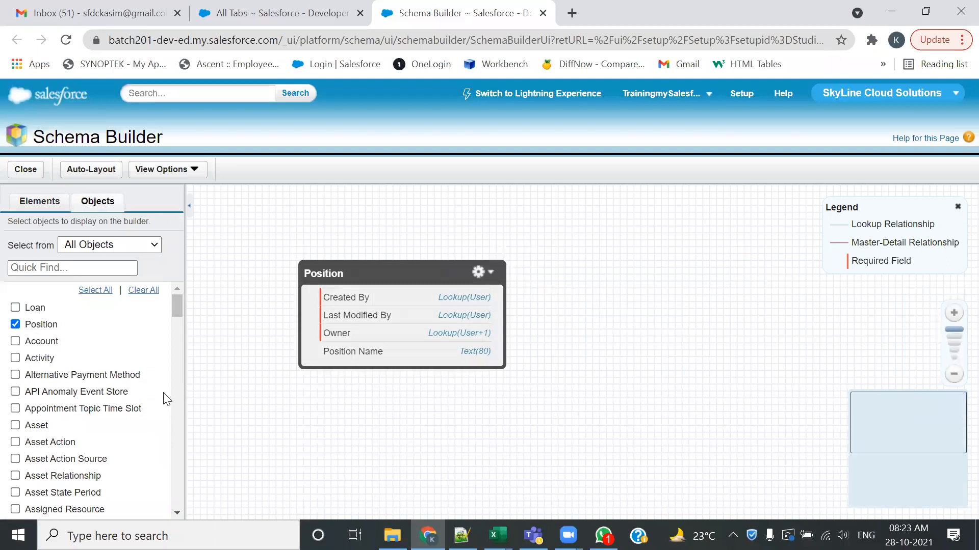
left_click(32, 206)
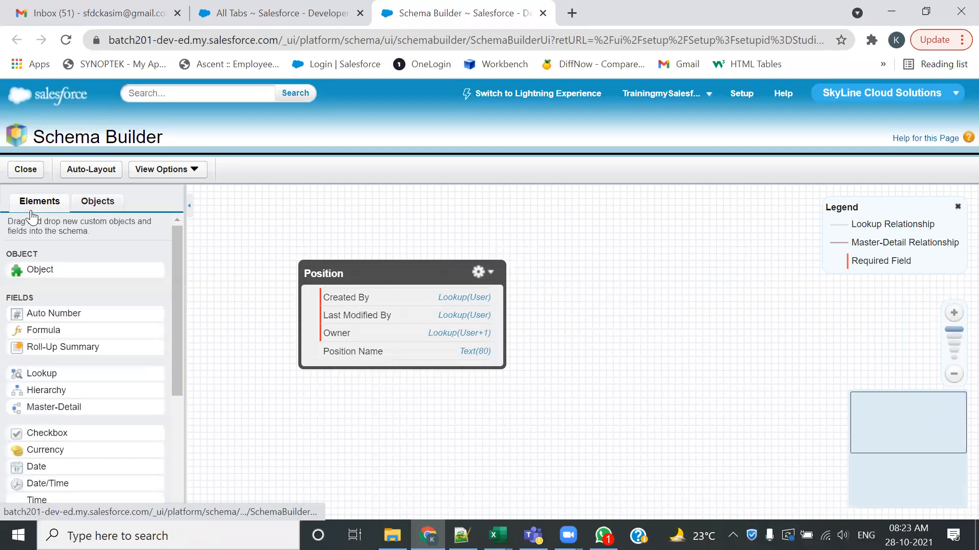
left_click_drag(345, 271, 413, 261)
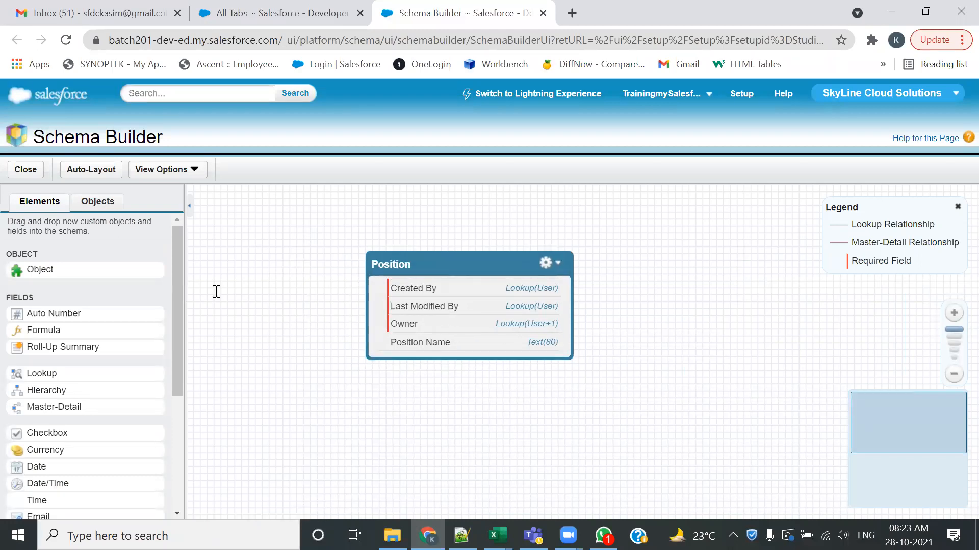
Switch to Notepad++ and review the field creation specifications for the Hiring Manager, Candidate and Position objects.
key("alt+Tab")
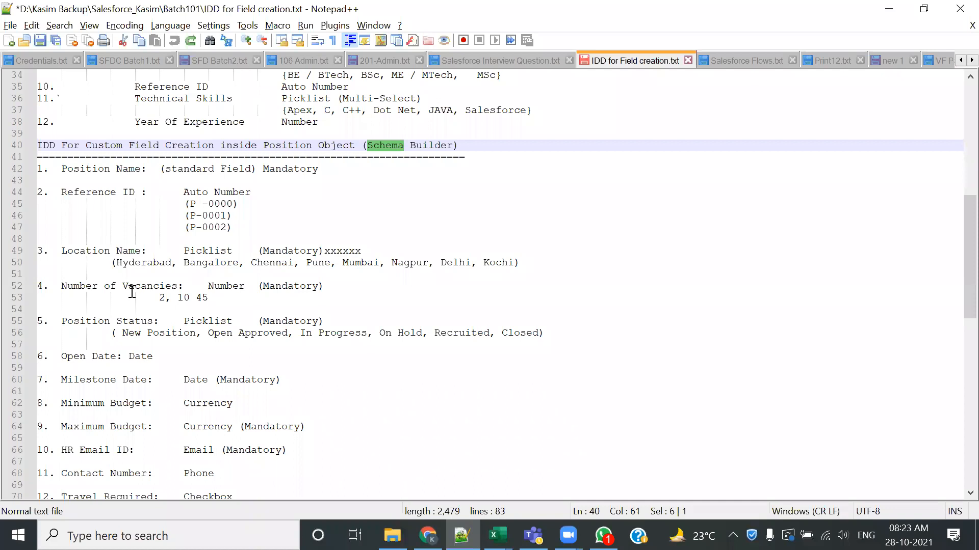
scroll(132, 292, "up", 7)
left_click_drag(130, 167, 227, 368)
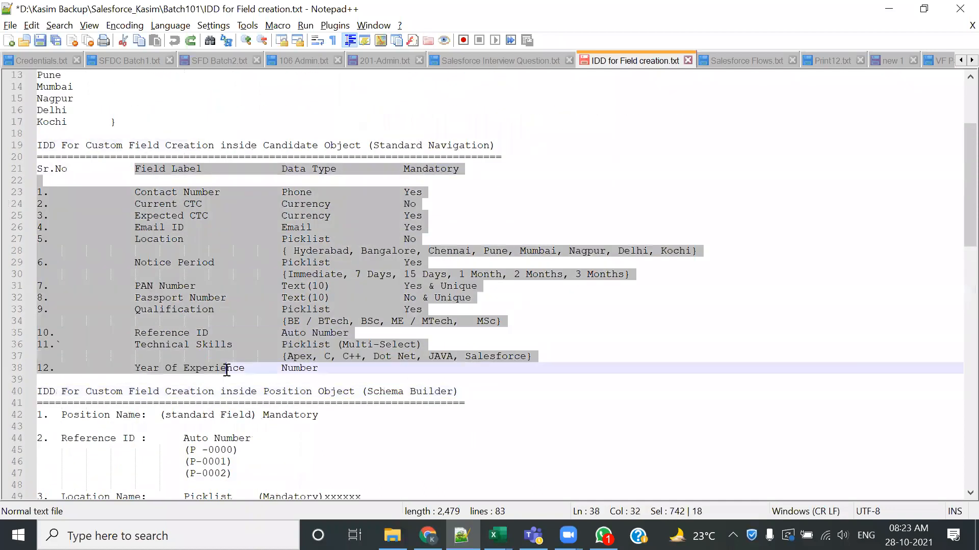
scroll(286, 336, "up", 4)
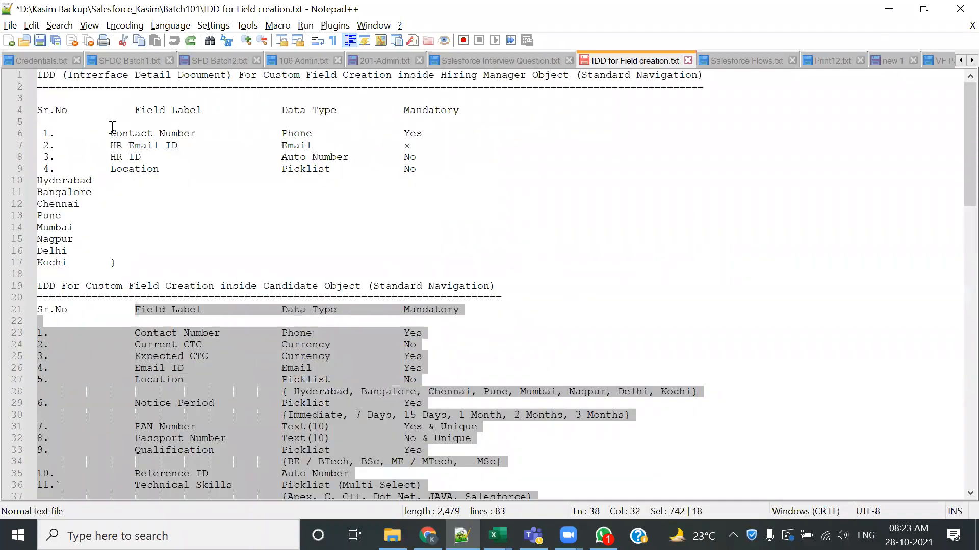
left_click_drag(113, 128, 157, 193)
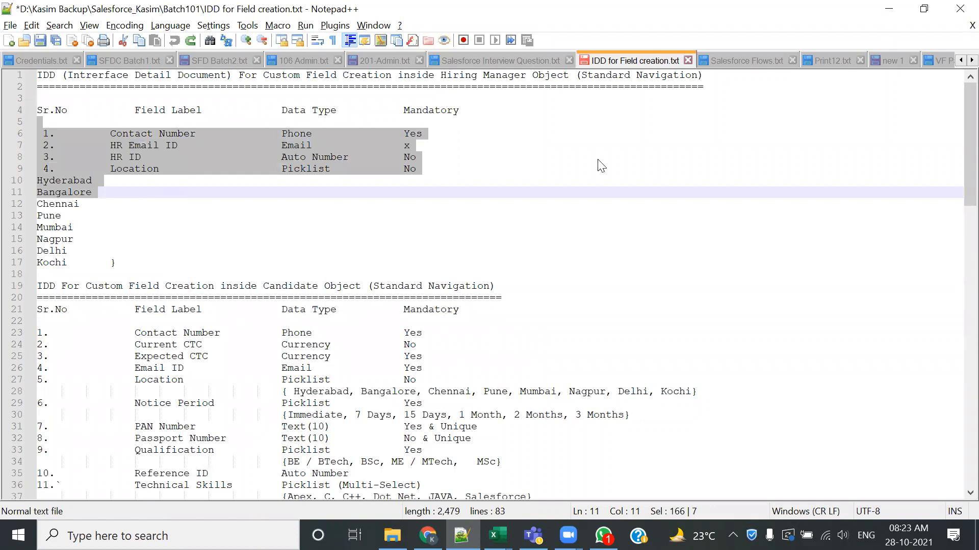
left_click_drag(380, 286, 453, 297)
scroll(335, 355, "down", 8)
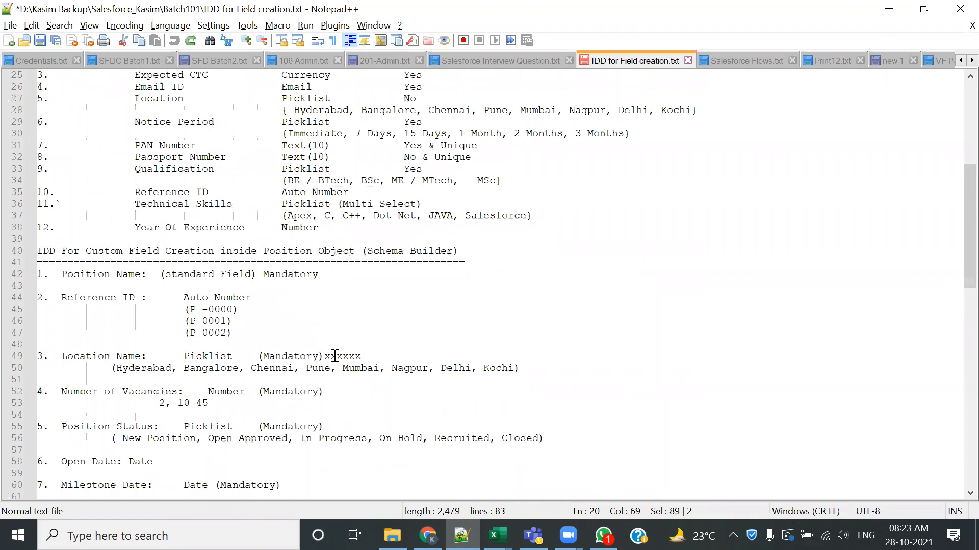
Switch to Schema Builder, shift the Position box slightly up and toward the palette, and look through the available field types.
scroll(351, 341, "down", 1)
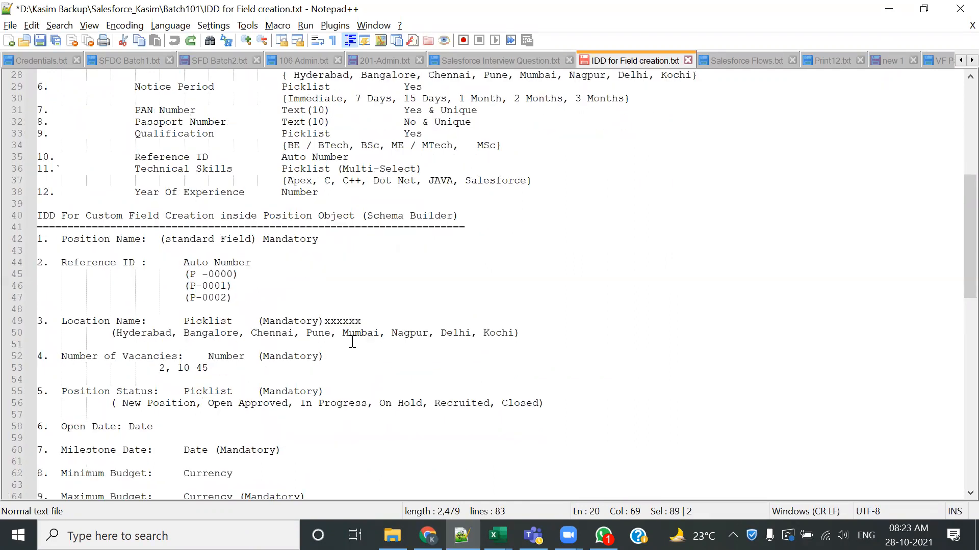
key("alt+Tab")
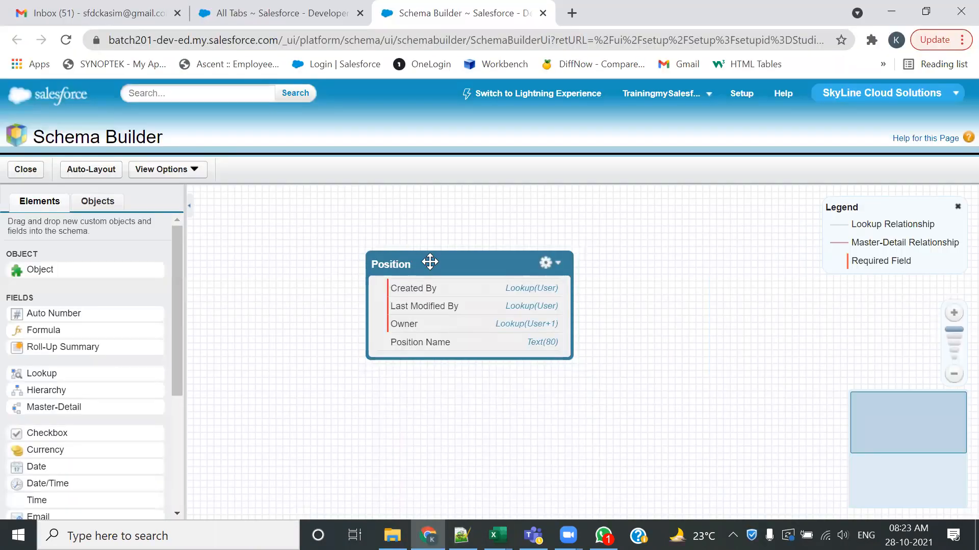
left_click_drag(430, 261, 408, 240)
scroll(118, 324, "down", 3)
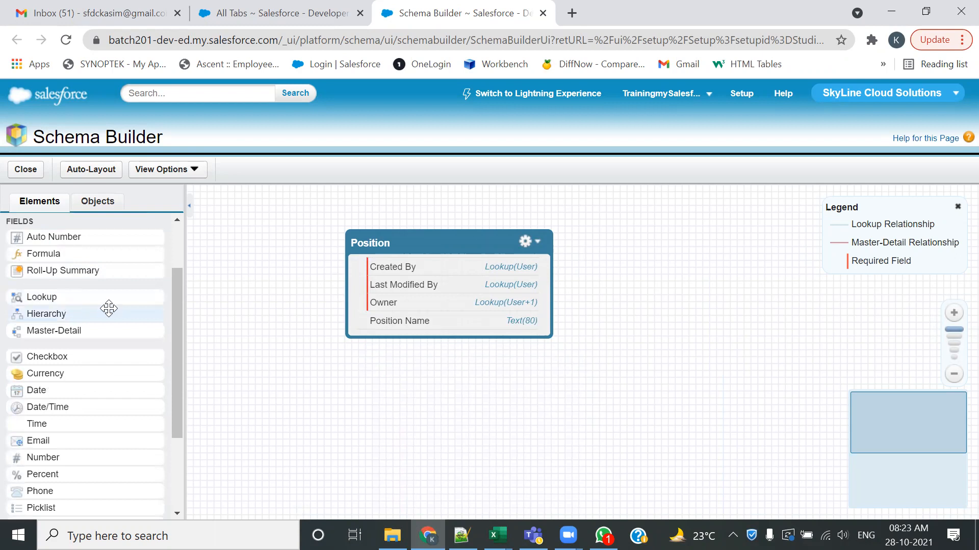
scroll(92, 312, "down", 5)
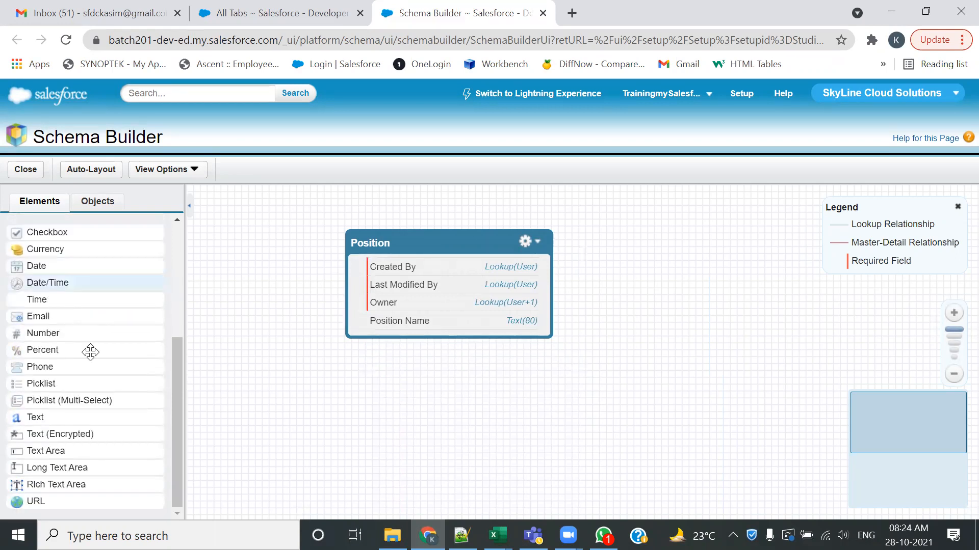
scroll(117, 426, "up", 7)
scroll(114, 388, "down", 6)
scroll(113, 375, "up", 5)
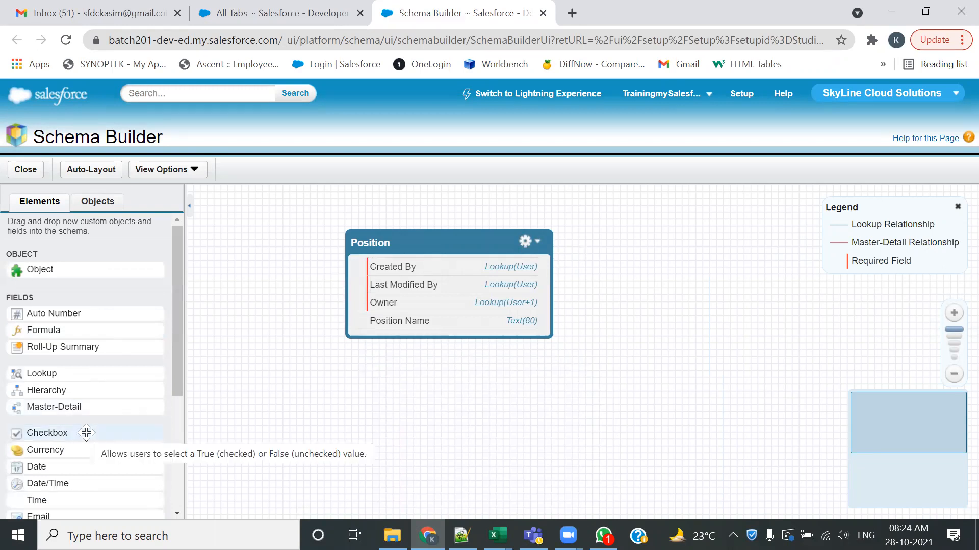
Review the Position Name and Reference ID entries in the Notepad++ specification, copy the Reference ID label, and return to Schema Builder.
key("alt+Tab")
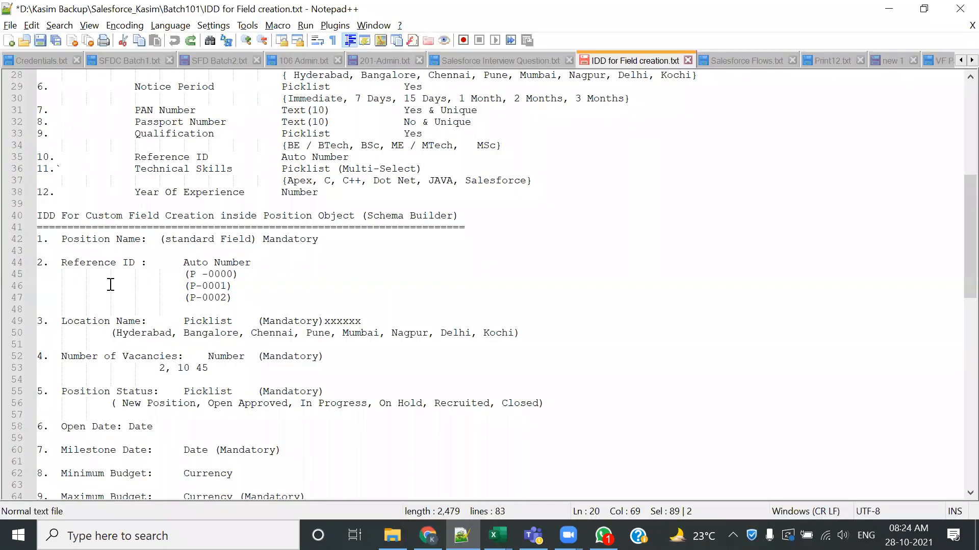
left_click_drag(64, 243, 325, 239)
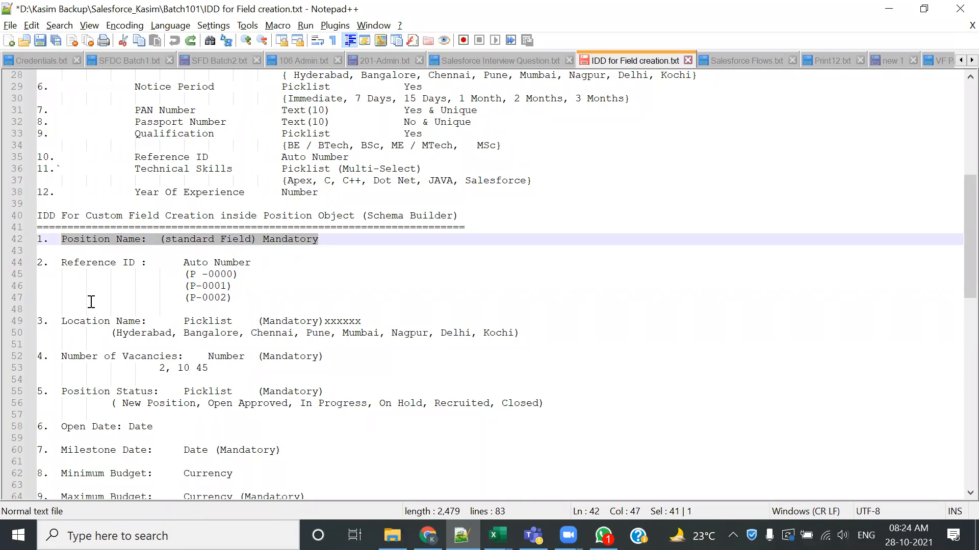
left_click_drag(61, 262, 138, 263)
key("ctrl+c")
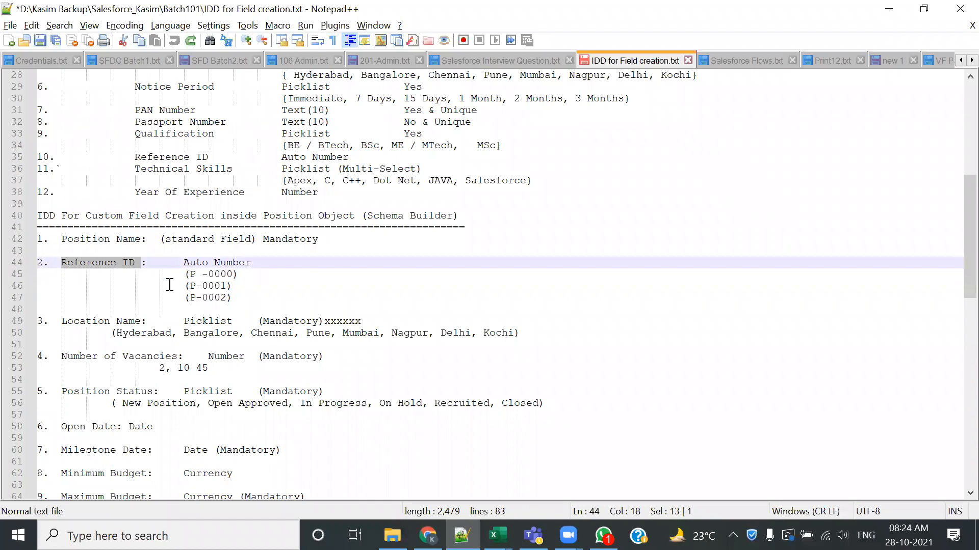
left_click_drag(182, 263, 271, 261)
key("alt+Tab")
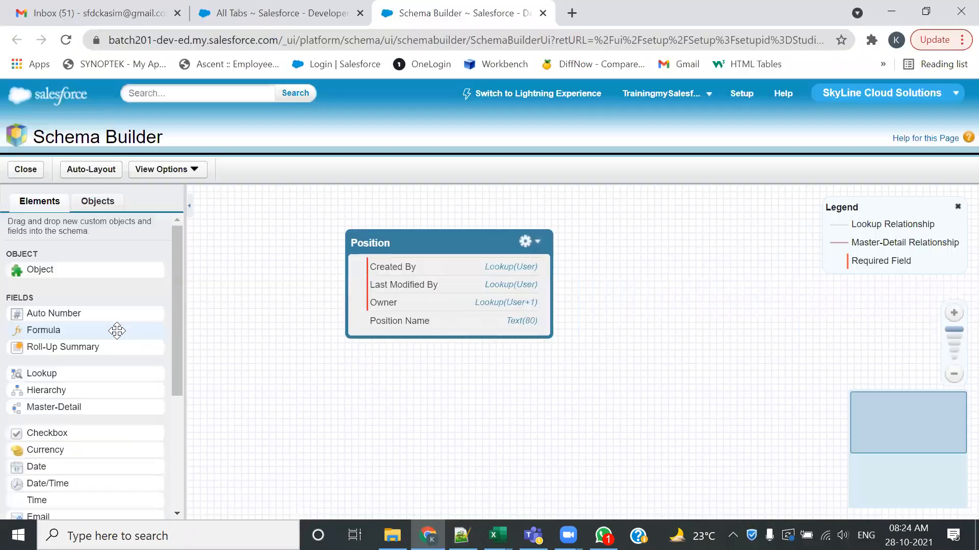
left_click_drag(401, 284, 400, 286)
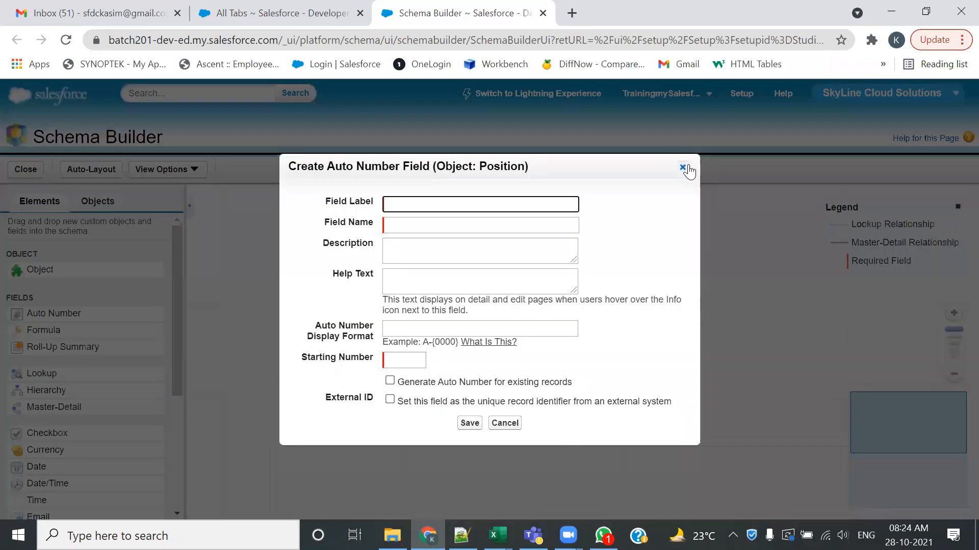
left_click(682, 167)
left_click_drag(58, 315, 233, 396)
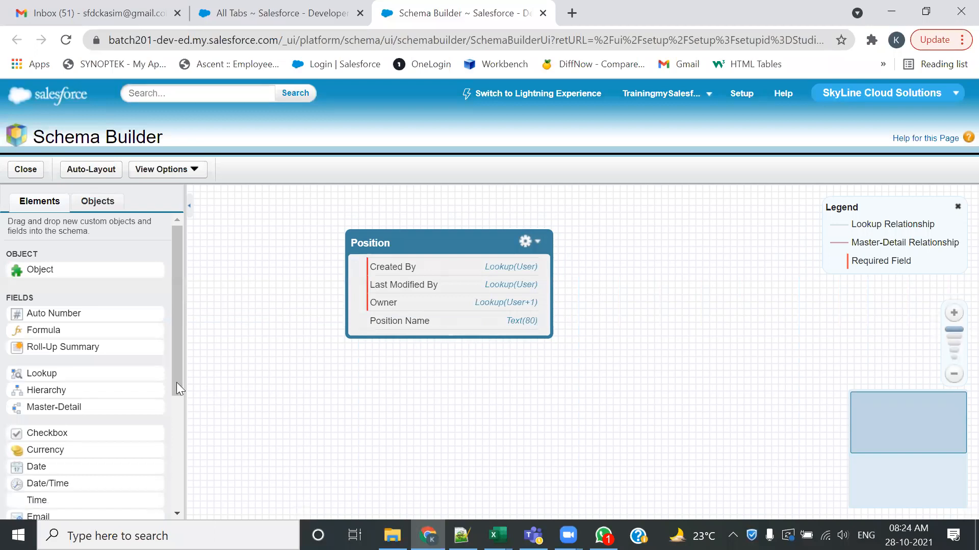
Add an Auto Number field to the Position object with the label Reference ID and field name Reference_ID.
left_click_drag(54, 314, 411, 295)
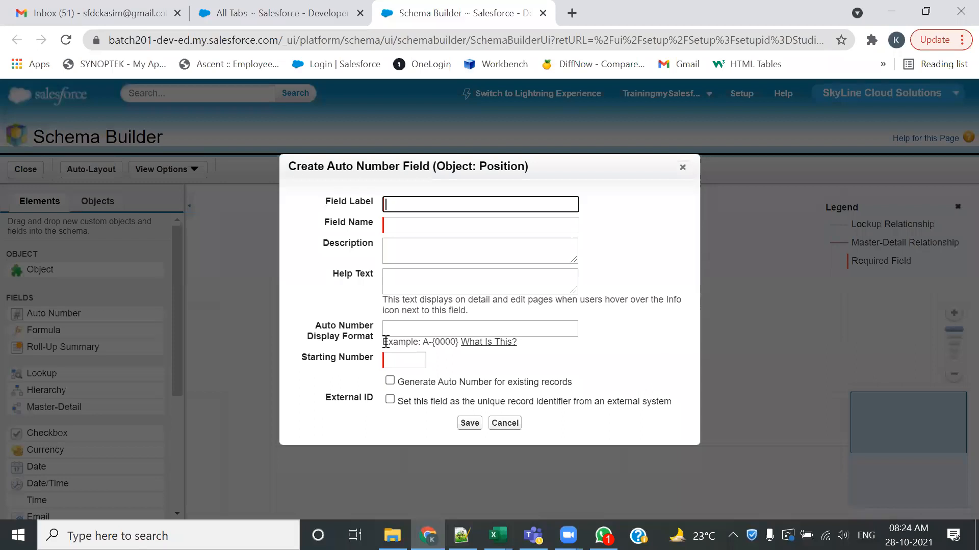
key("ctrl+v")
key("Tab")
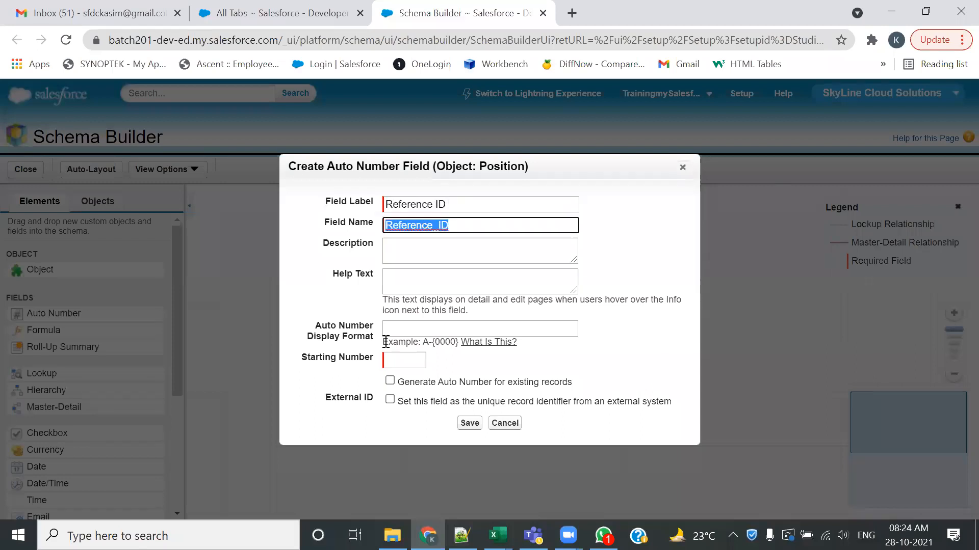
Set the display format to Ref-{000} and starting number to 001, generate numbers for existing records, and save the Reference ID field.
left_click(415, 330)
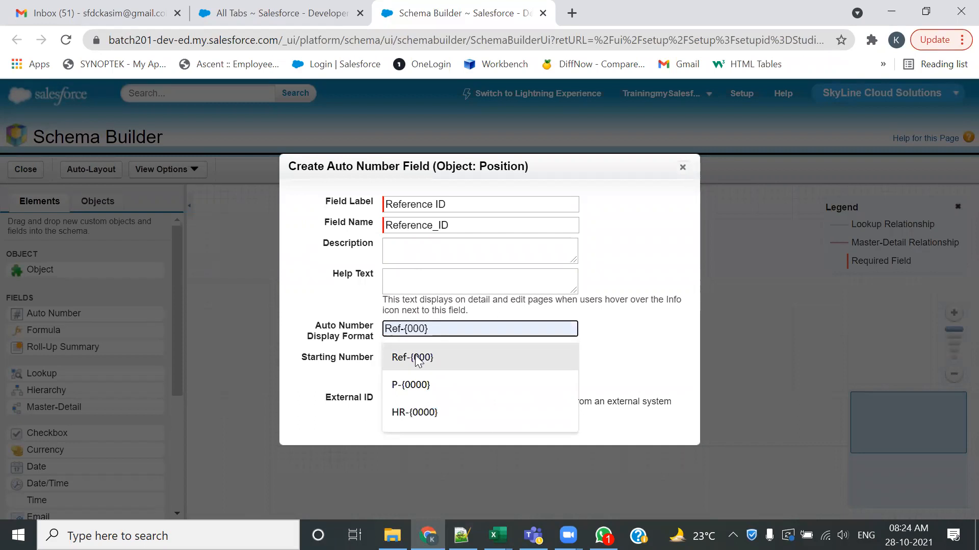
left_click(417, 358)
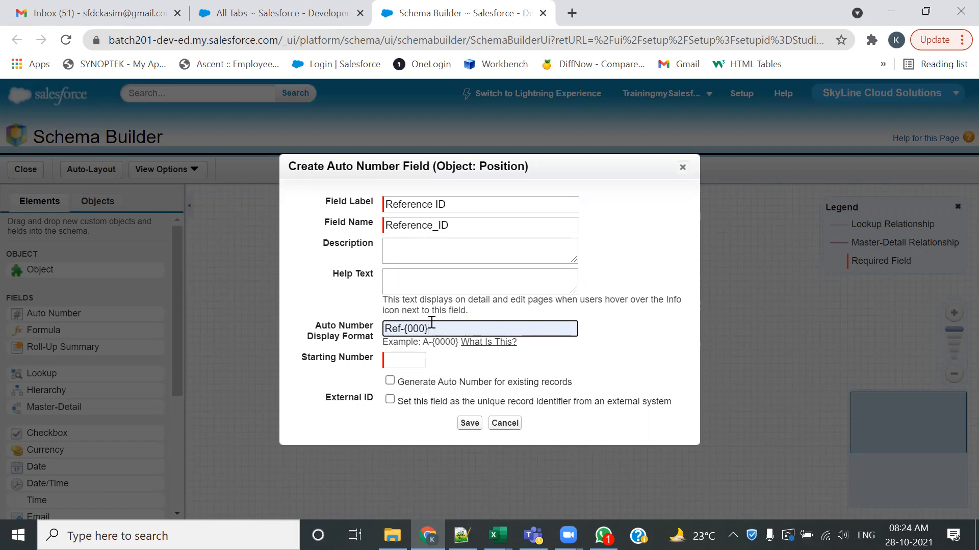
left_click(404, 358)
left_click(400, 415)
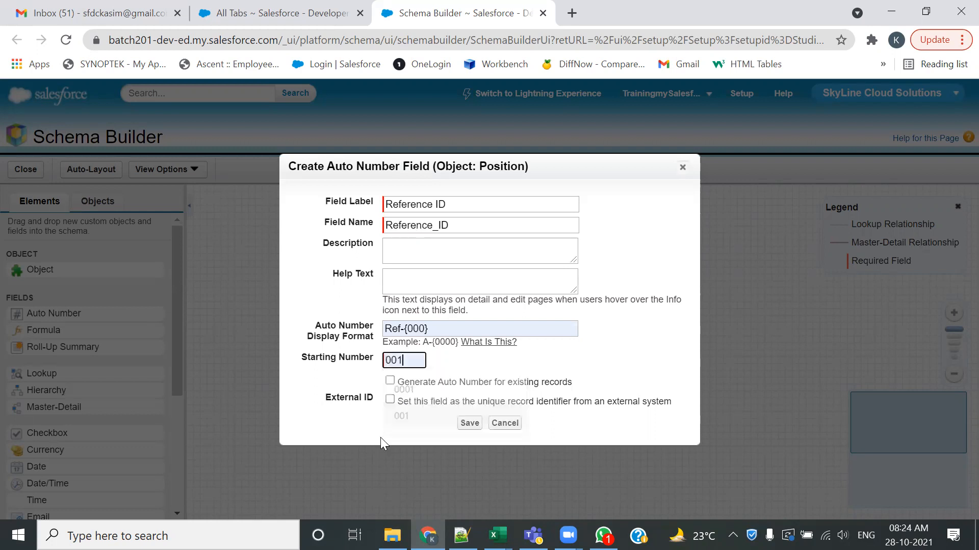
left_click(390, 380)
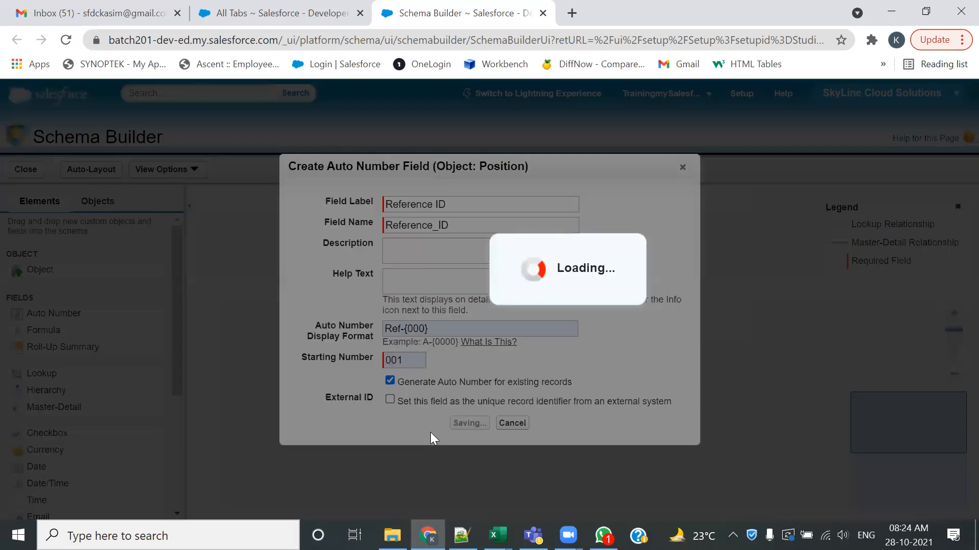
left_click(467, 424)
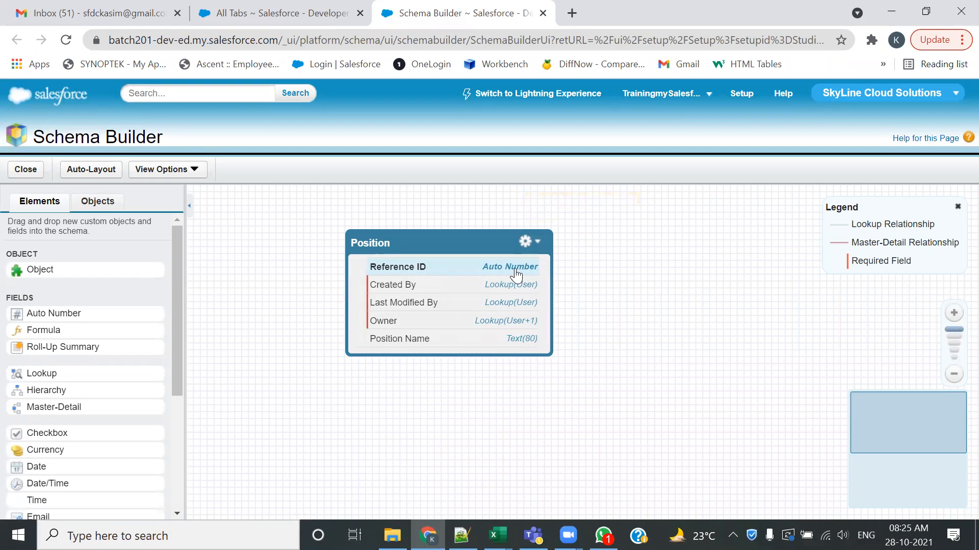
Check the Location Name entry in the Position specification in Notepad++ and return to Schema Builder.
key("alt+Tab")
left_click_drag(62, 321, 143, 322)
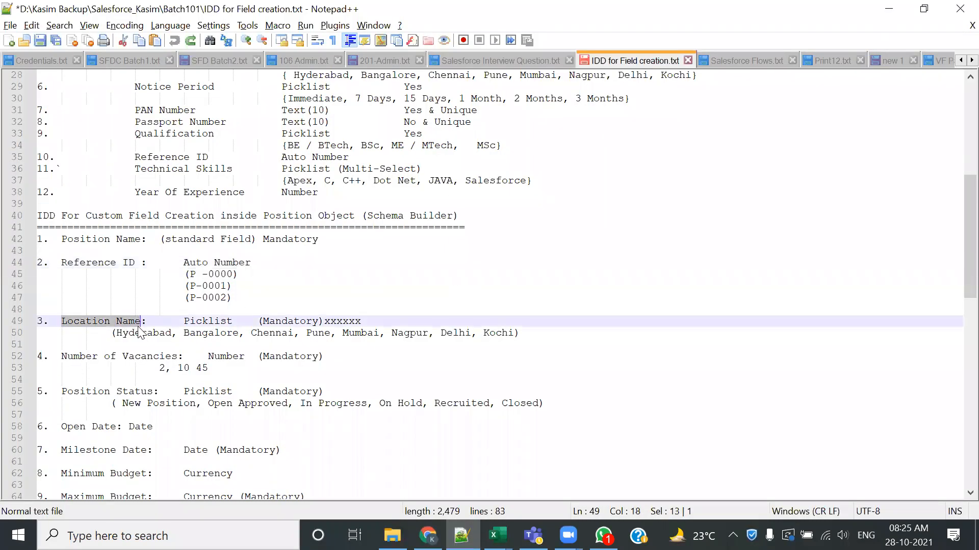
left_click(86, 333)
left_click_drag(64, 321, 112, 324)
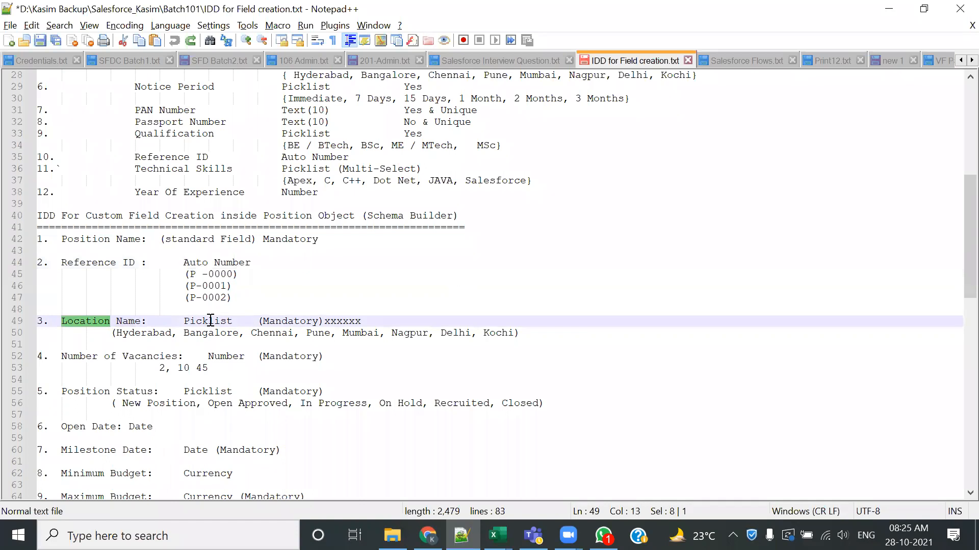
key("alt+Tab")
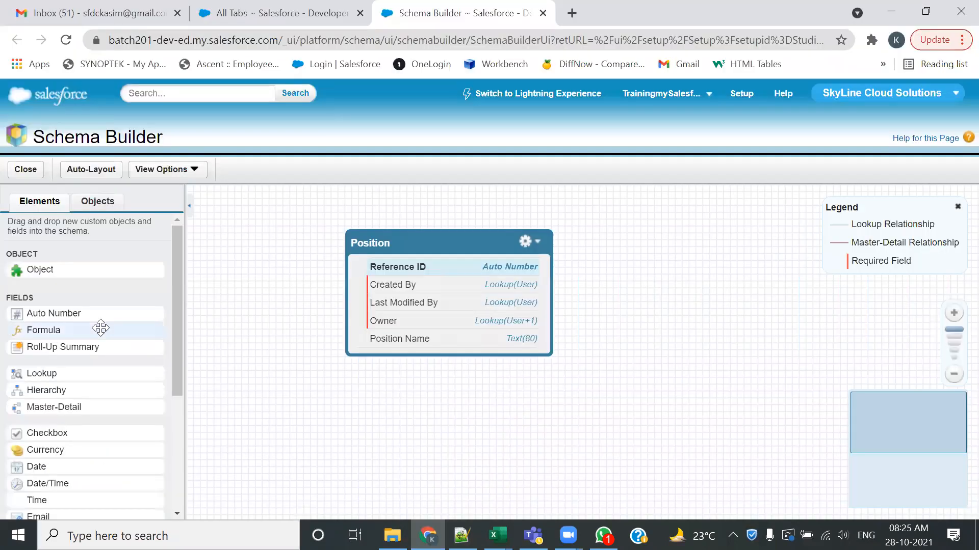
Add a Picklist field to the Position object with the label and field name Location.
scroll(97, 328, "down", 2)
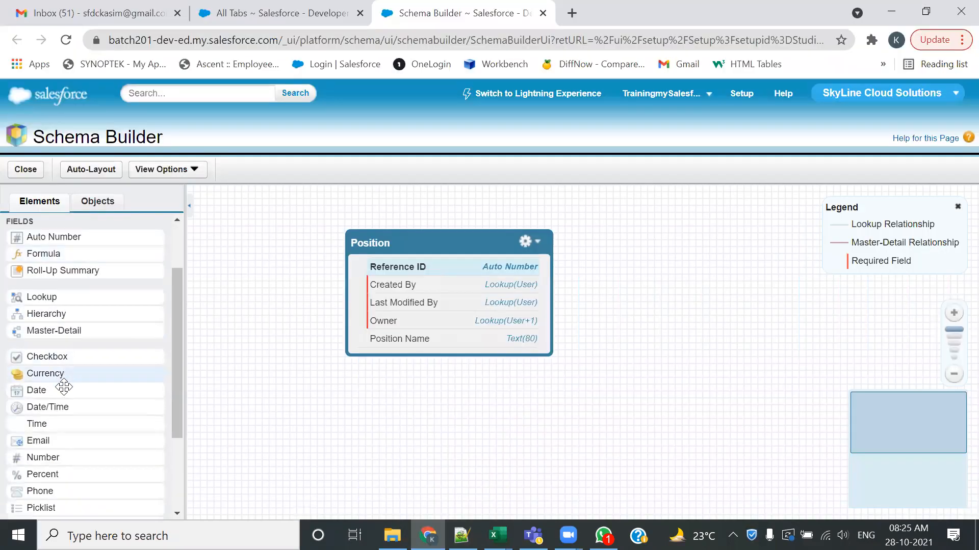
scroll(62, 390, "down", 3)
left_click_drag(39, 432, 393, 324)
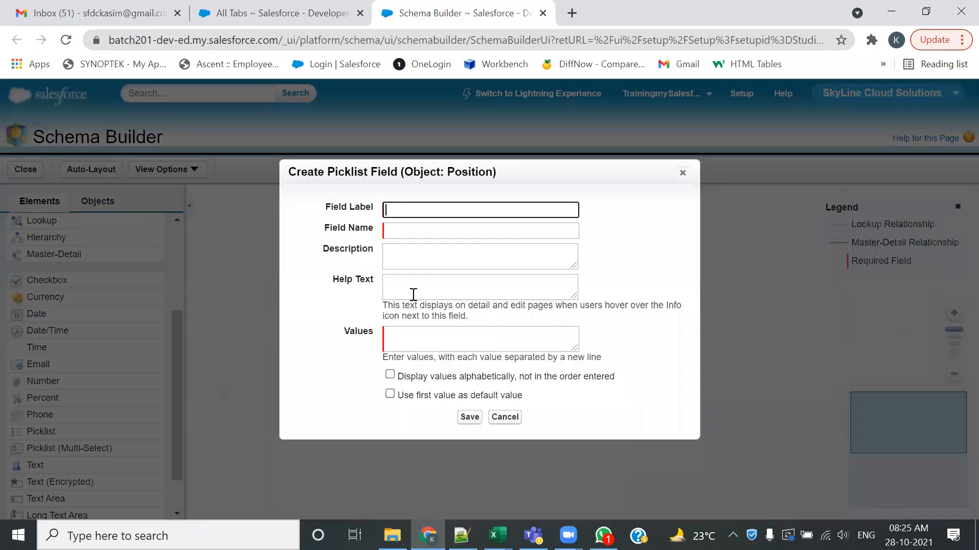
type("Location")
key("Tab")
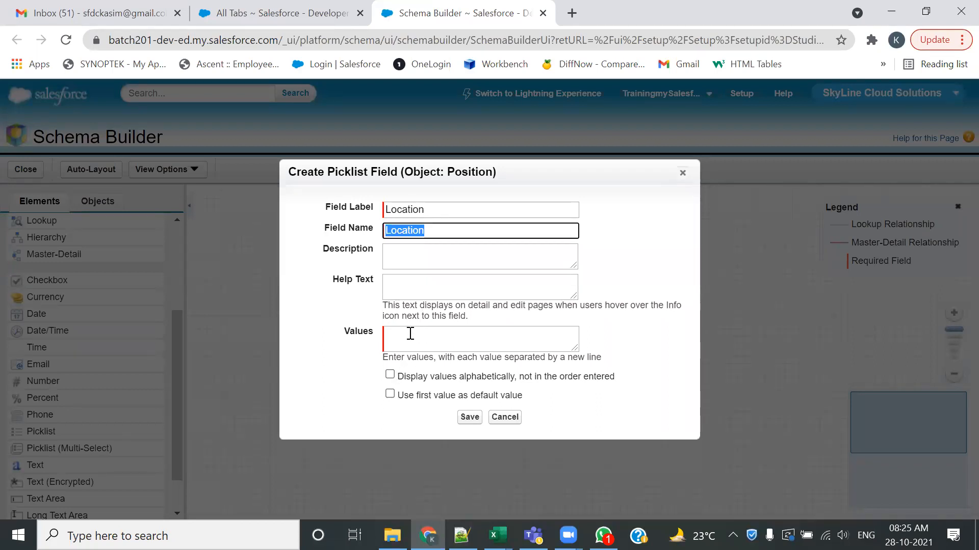
Copy the Hiring Manager location list from Notepad++ and paste Hyderabad, Bangalore, Chennai, Pune, Mumbai, Nagpur, Delhi and Kochi as the picklist values.
key("alt+Tab")
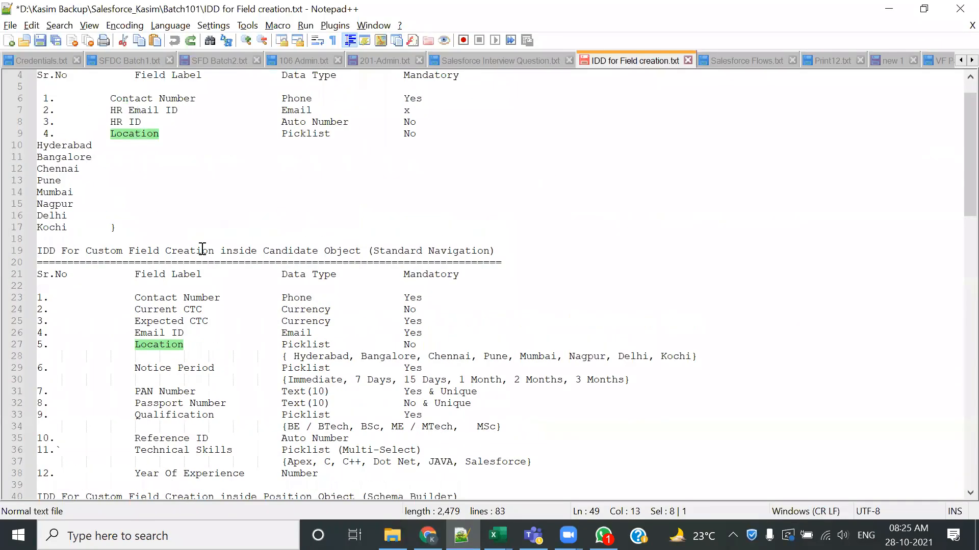
left_click_drag(67, 263, 29, 185)
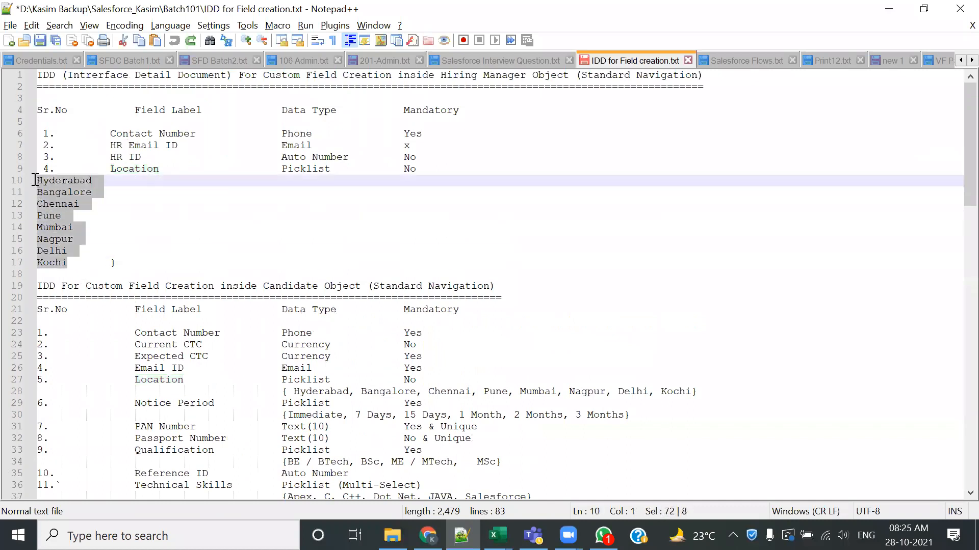
key("alt+Tab")
left_click(423, 332)
key("ctrl+v")
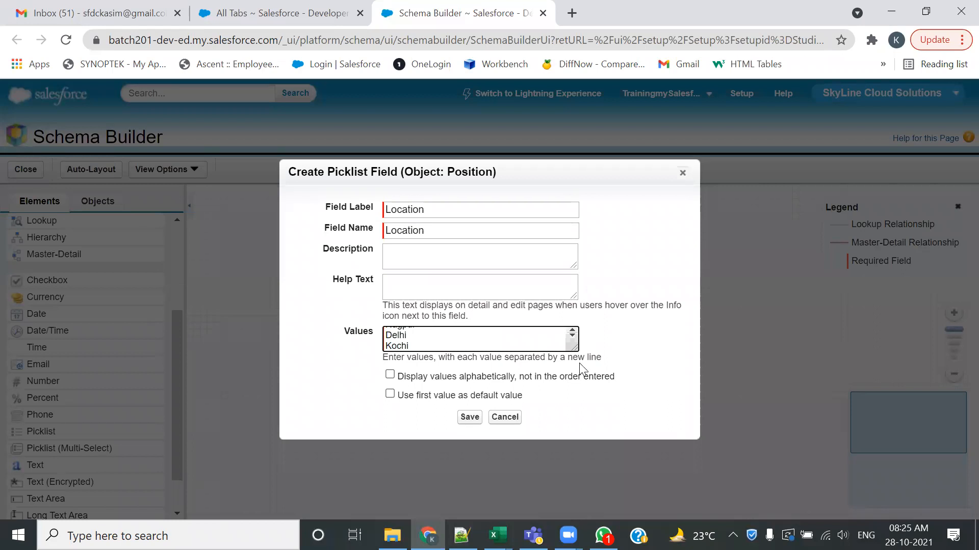
Enlarge the values box to check the entries, set the values to display alphabetically, and save the Location field.
left_click_drag(571, 346, 617, 434)
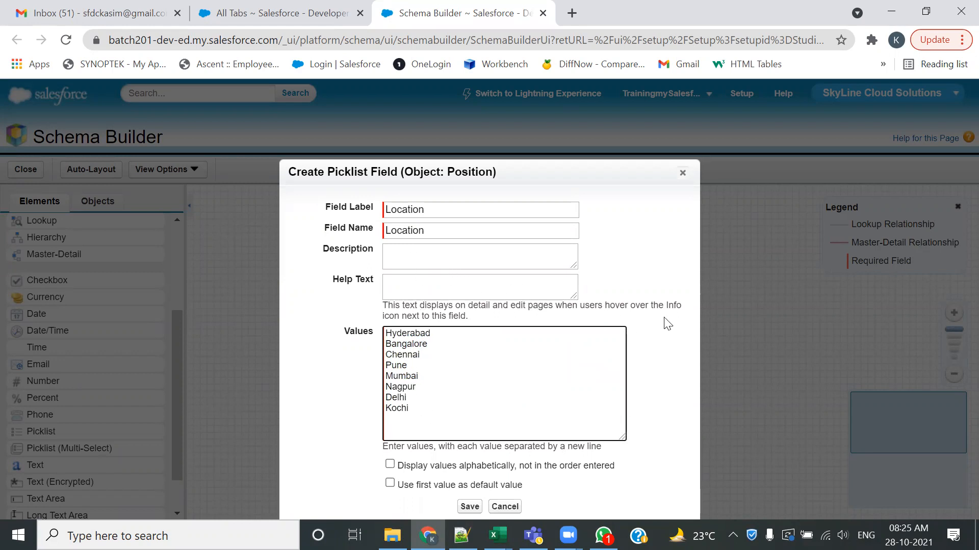
left_click_drag(600, 177, 620, 386)
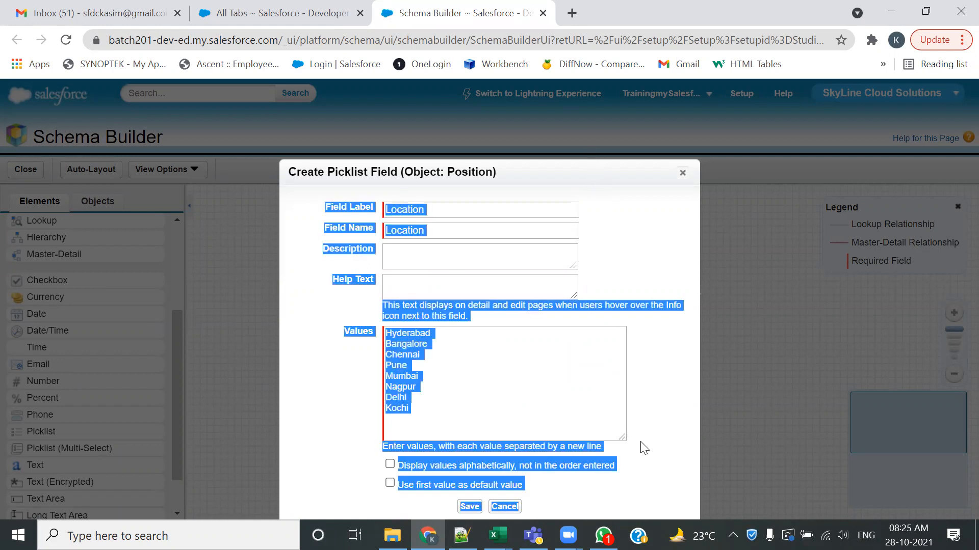
left_click_drag(623, 437, 582, 393)
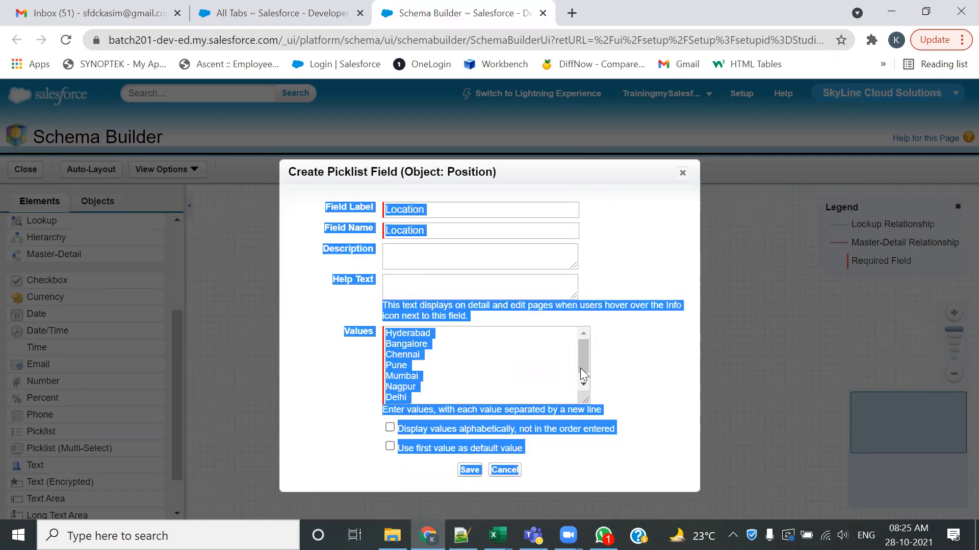
left_click(620, 349)
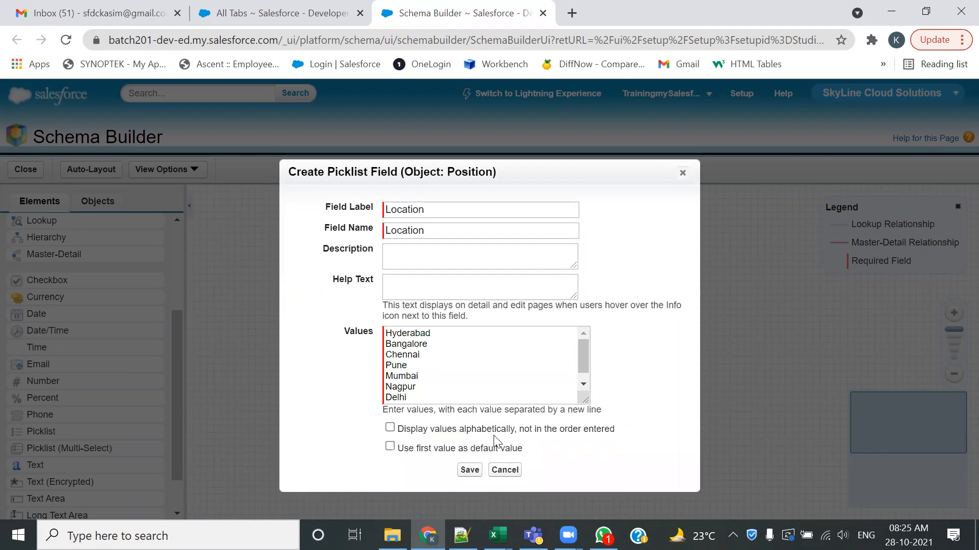
left_click(389, 427)
left_click(472, 470)
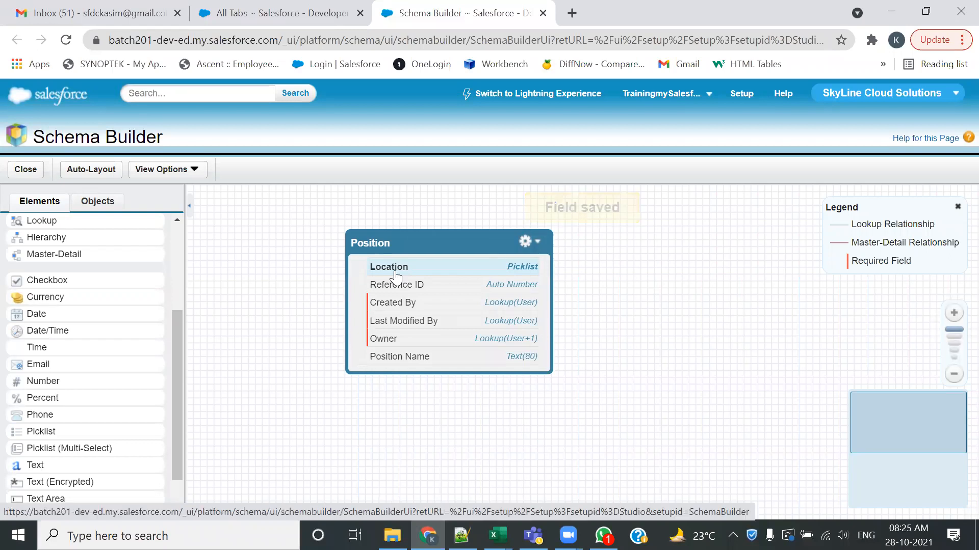
Copy the Number of Vacancies label from the Position specification in Notepad++ and return to Schema Builder.
key("alt+Tab")
scroll(108, 333, "down", 11)
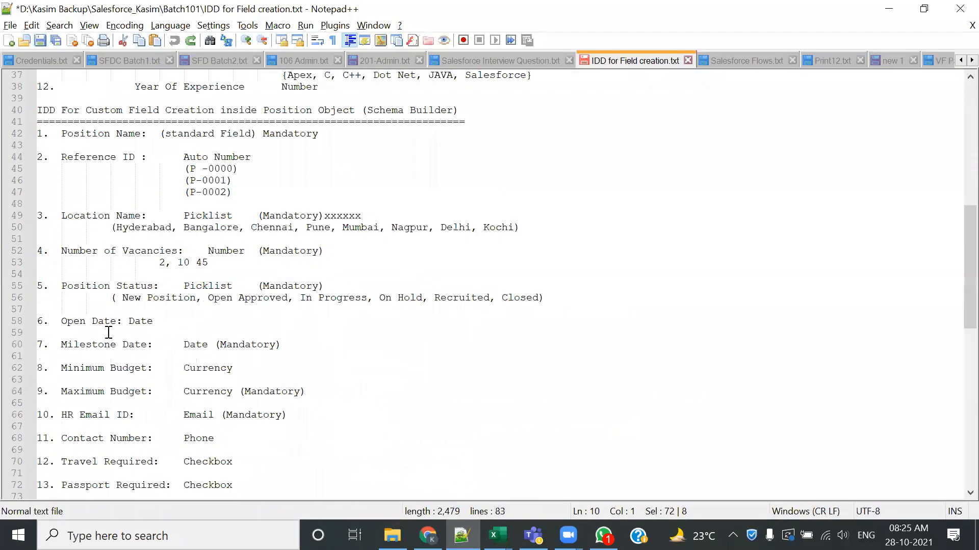
left_click_drag(60, 248, 177, 252)
key("ctrl+c")
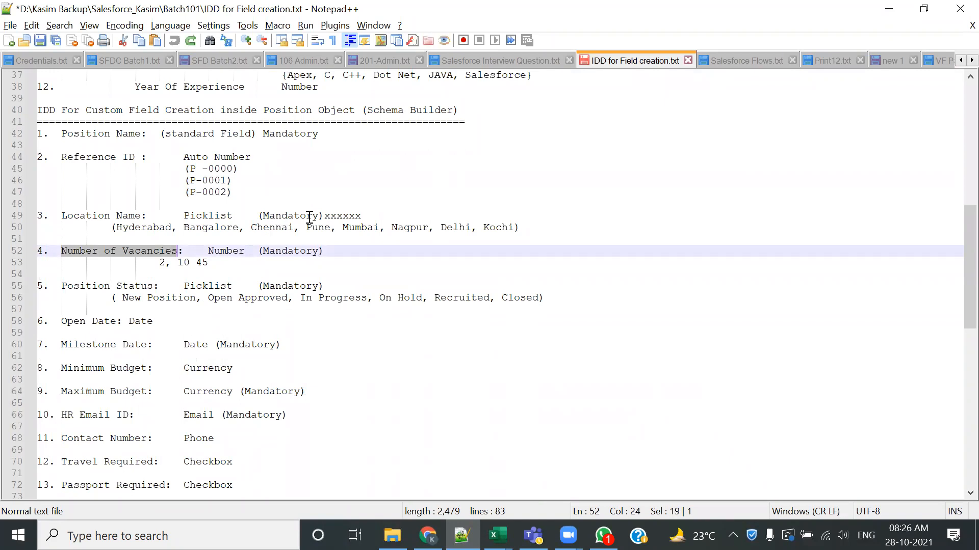
key("alt+Tab")
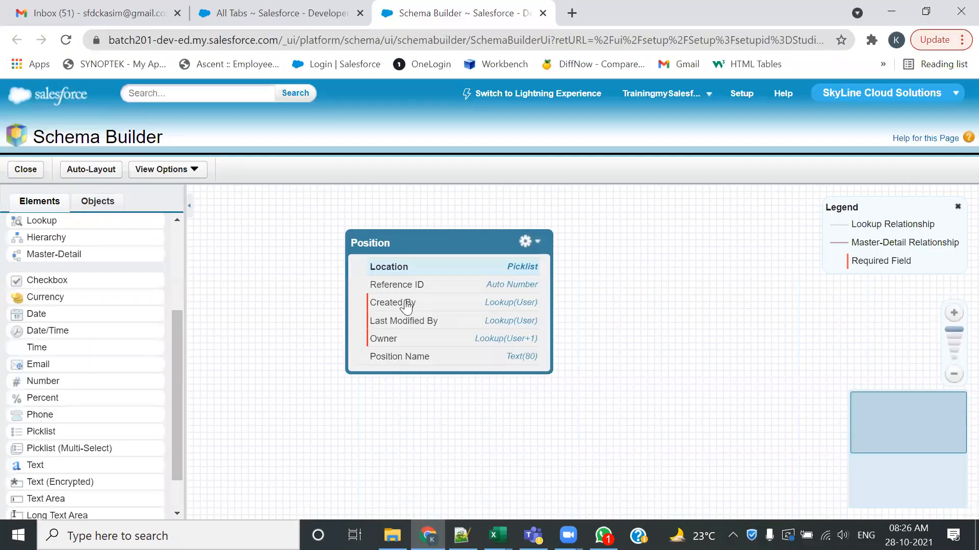
Open the Location field's properties, close them unchanged, and check the Number of Vacancies requirements in the Notepad++ specification.
left_click(389, 270)
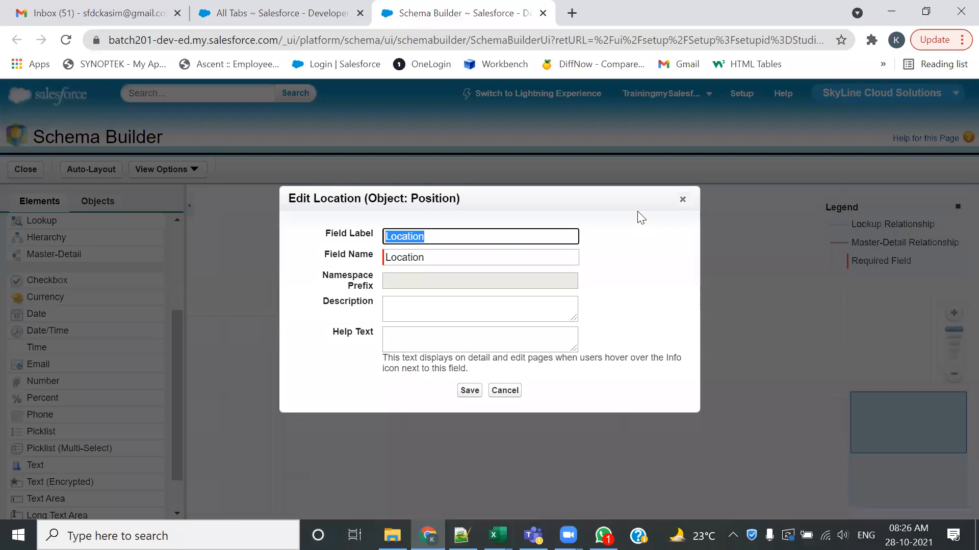
left_click(682, 203)
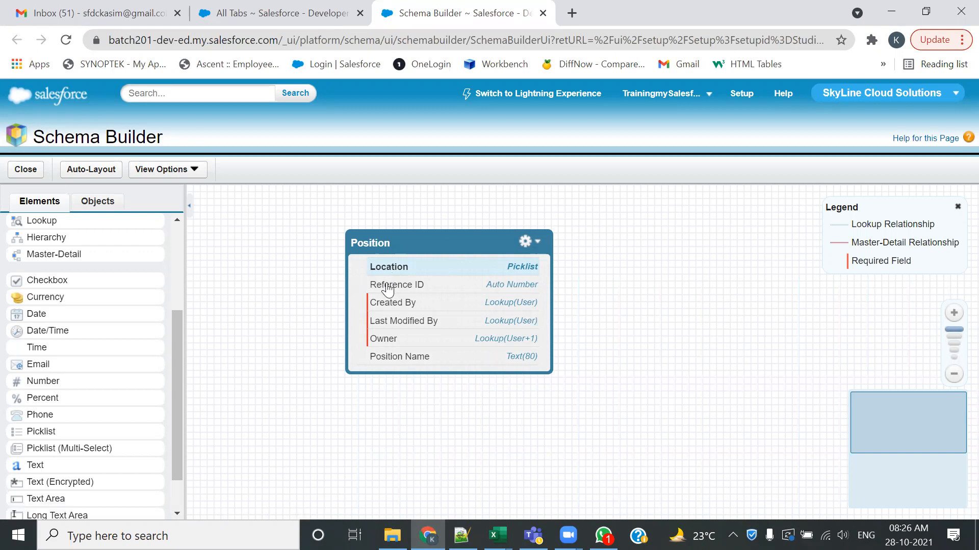
key("alt+Tab")
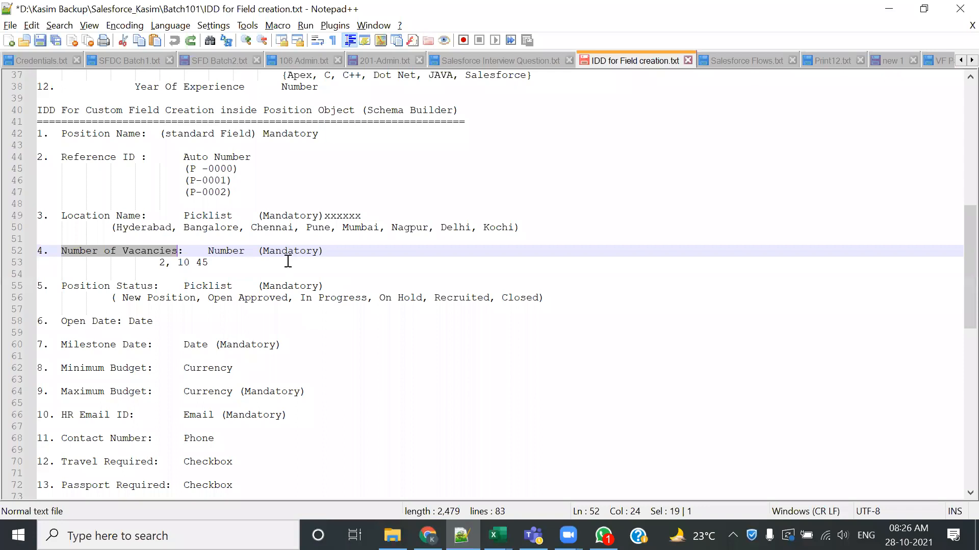
key("alt+Tab")
Add a required Number field labelled Number of Vacancies to the Position object with length 2 and save it.
left_click_drag(51, 383, 379, 319)
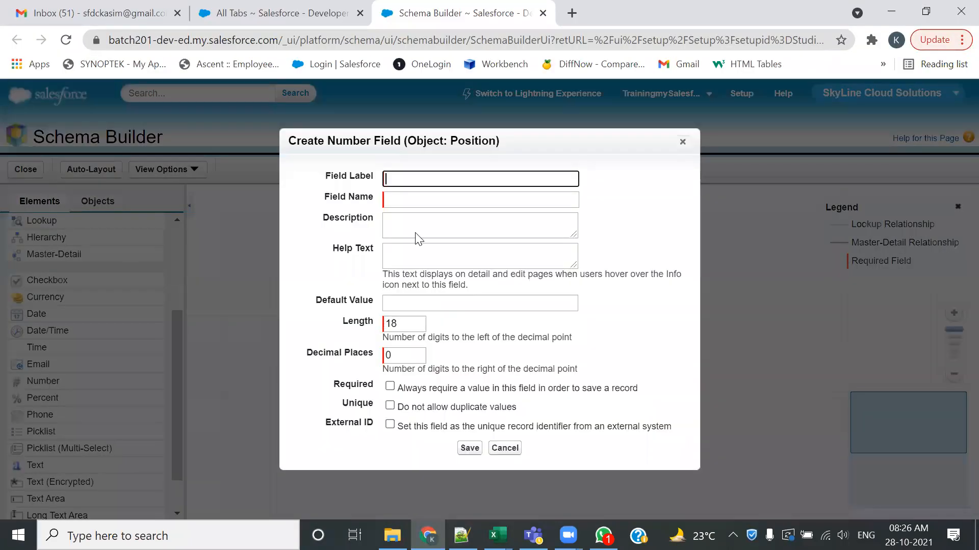
key("ctrl+v")
left_click(431, 199)
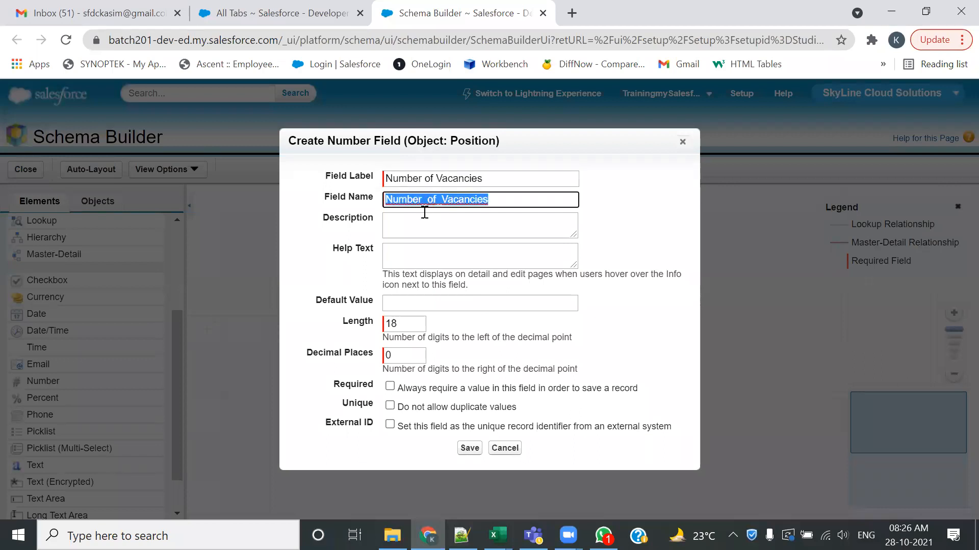
left_click(409, 326)
key("BackSpace")
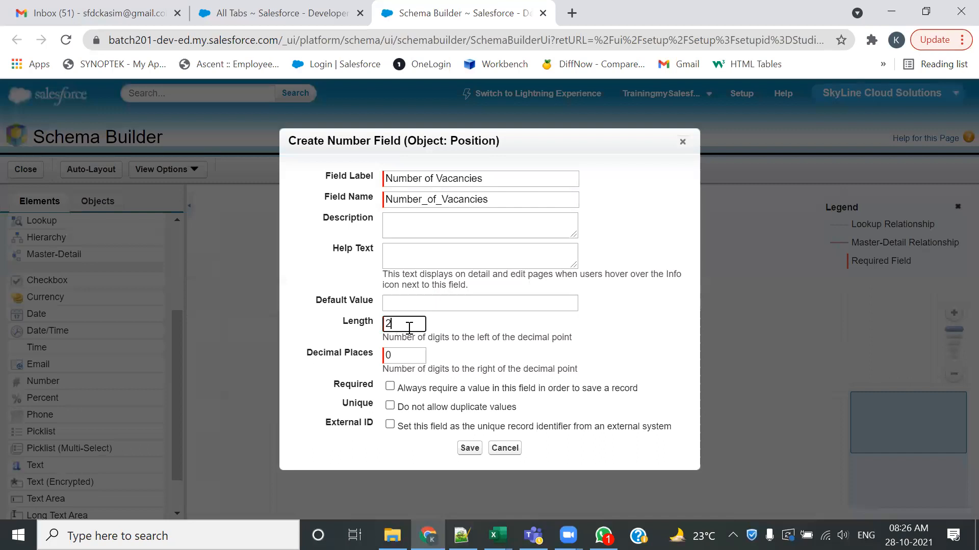
left_click(390, 387)
left_click_drag(333, 386, 375, 386)
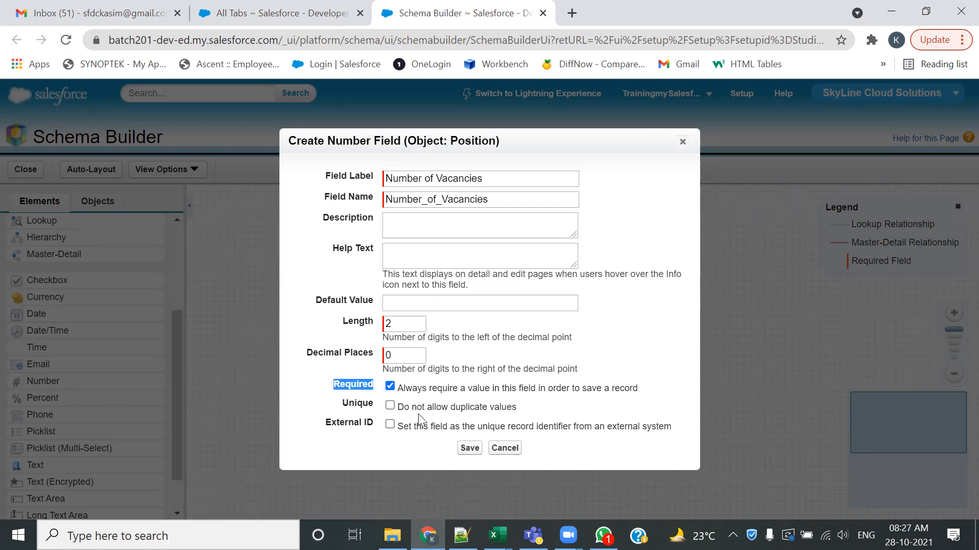
left_click(465, 449)
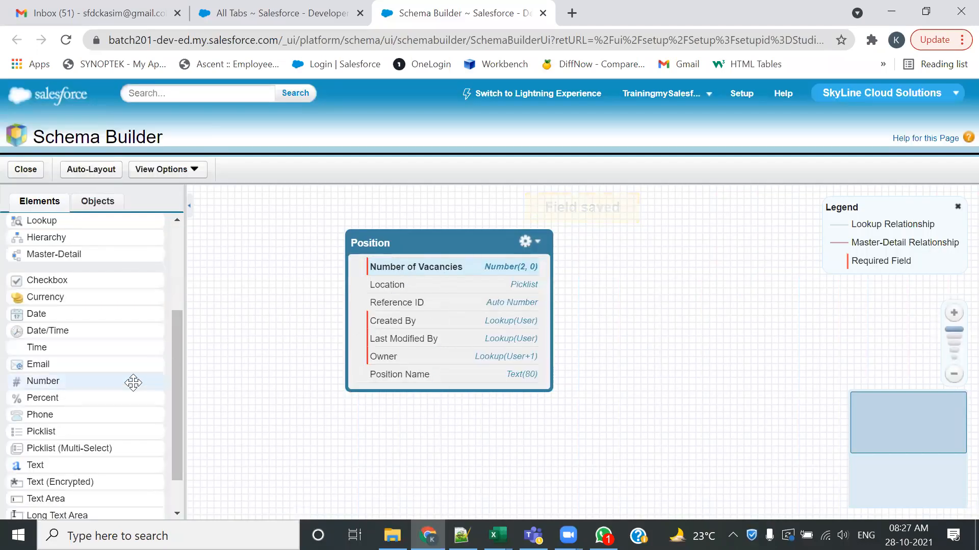
Copy the Position Status label from Notepad++ and add a Picklist field to Position with that label and field name Position_Status.
key("alt+Tab")
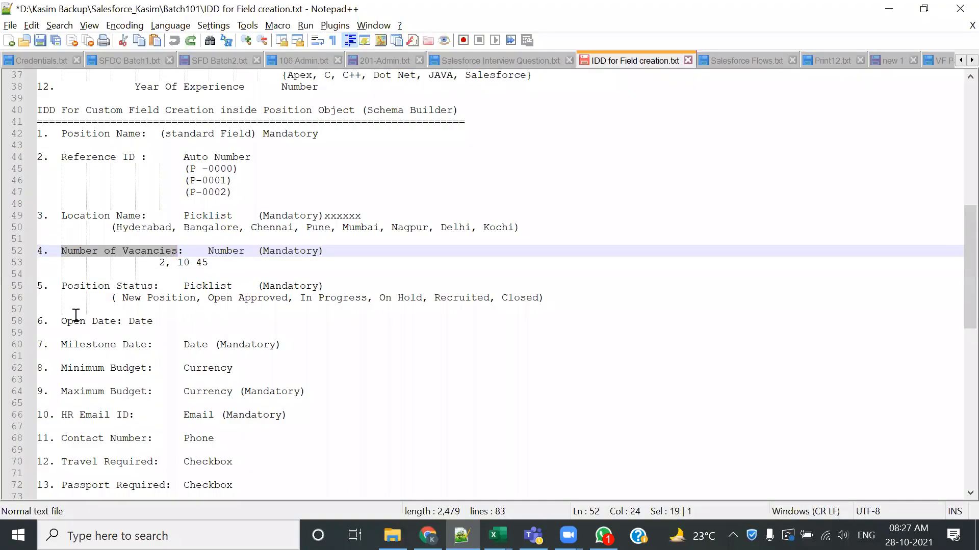
left_click_drag(61, 284, 154, 286)
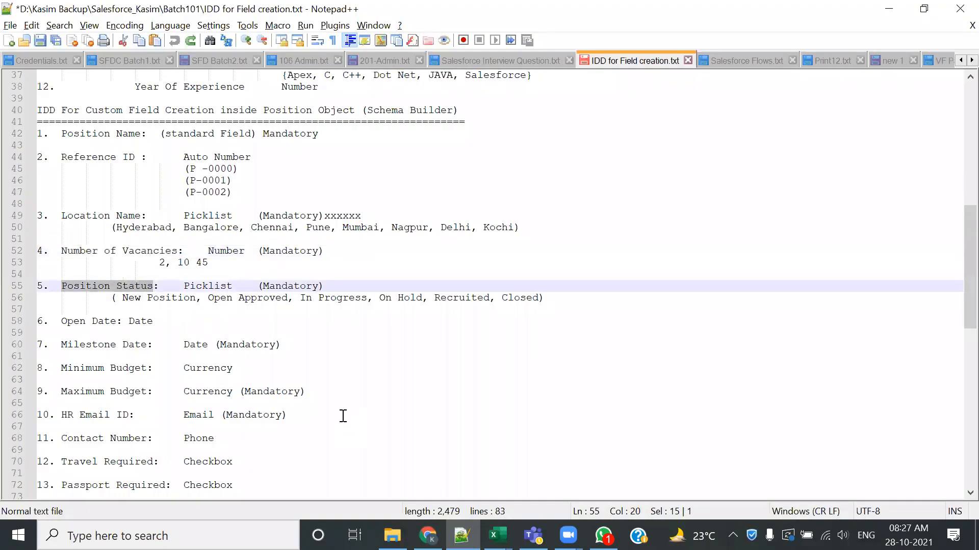
key("alt+Tab")
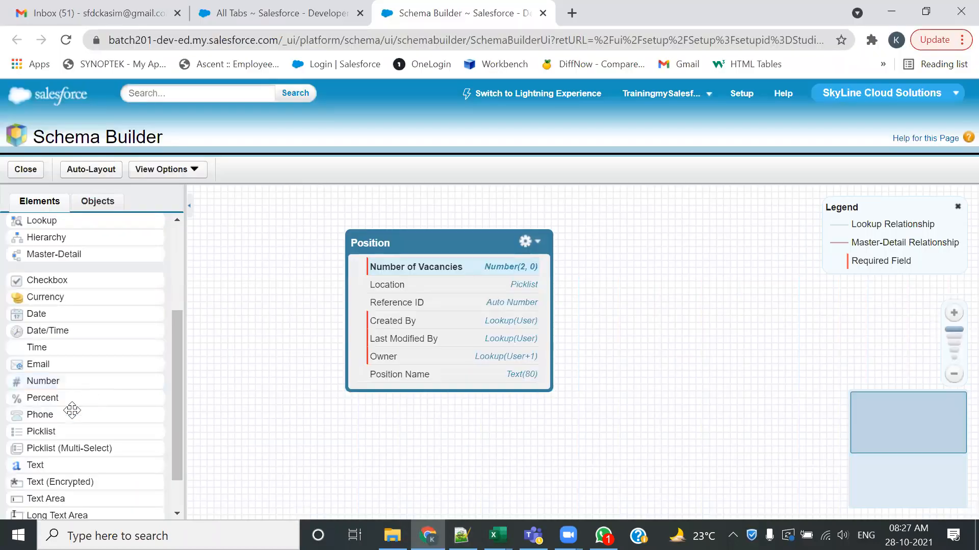
left_click_drag(33, 432, 403, 332)
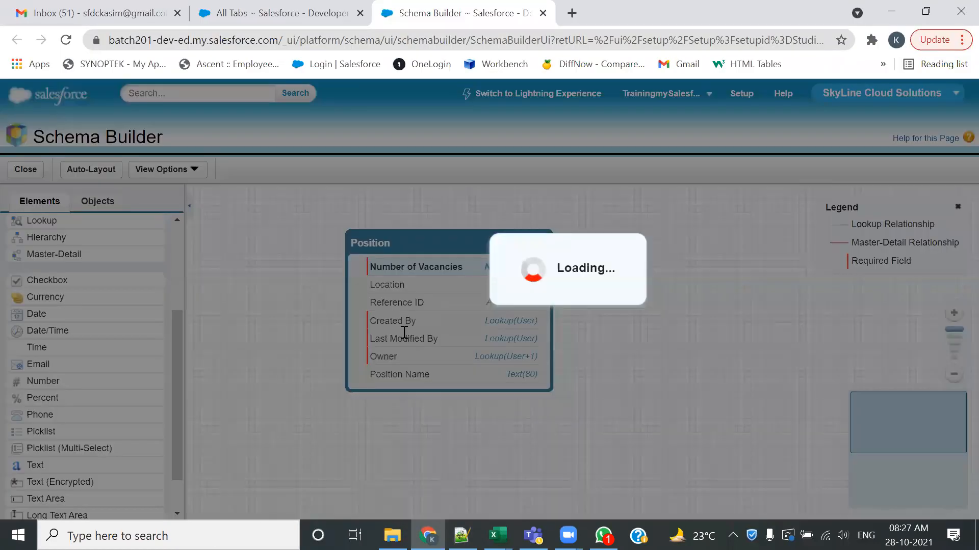
type("Position Status")
key("Tab")
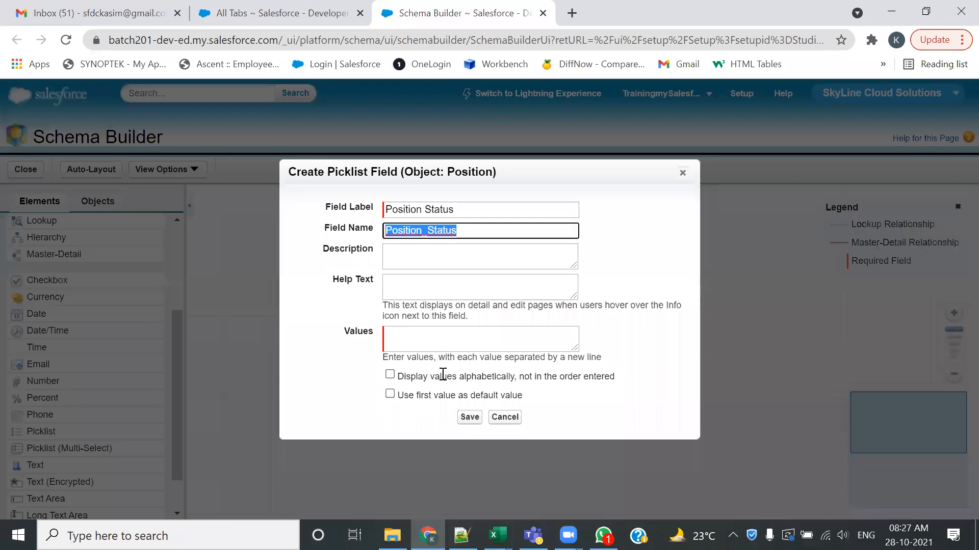
Copy New Position and Open Approved from the Notepad++ status list into the picklist values, one per line.
left_click(420, 332)
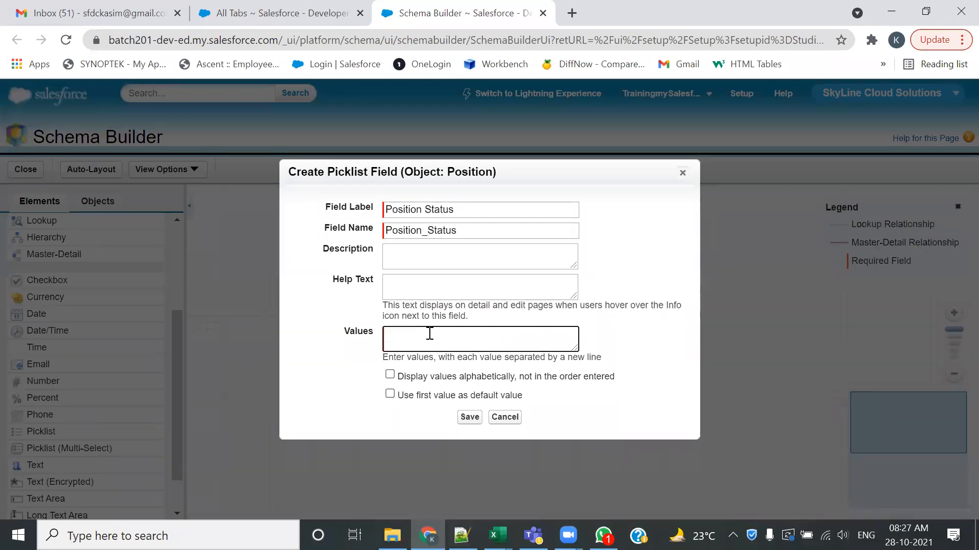
key("alt+Tab")
left_click_drag(122, 299, 195, 300)
key("ctrl+c")
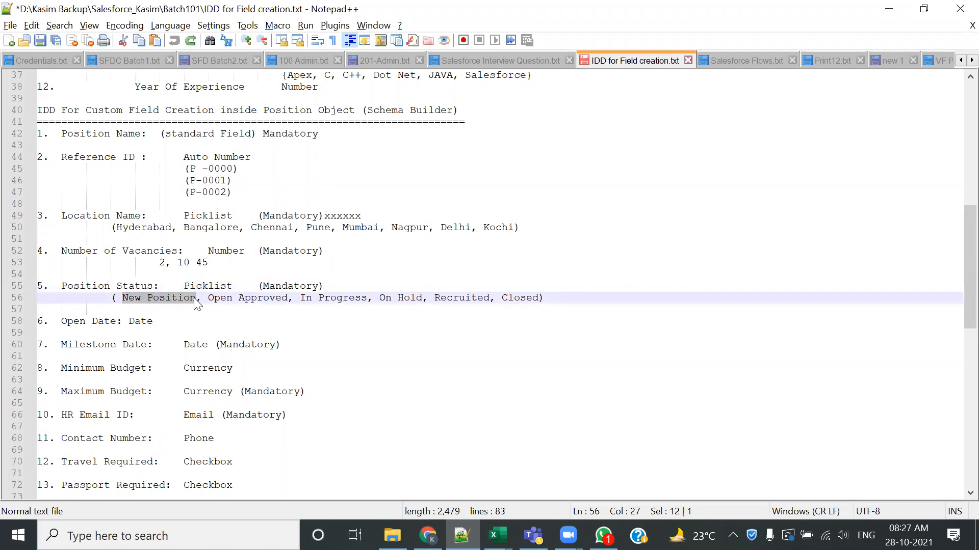
key("alt+Tab")
key("ctrl+v")
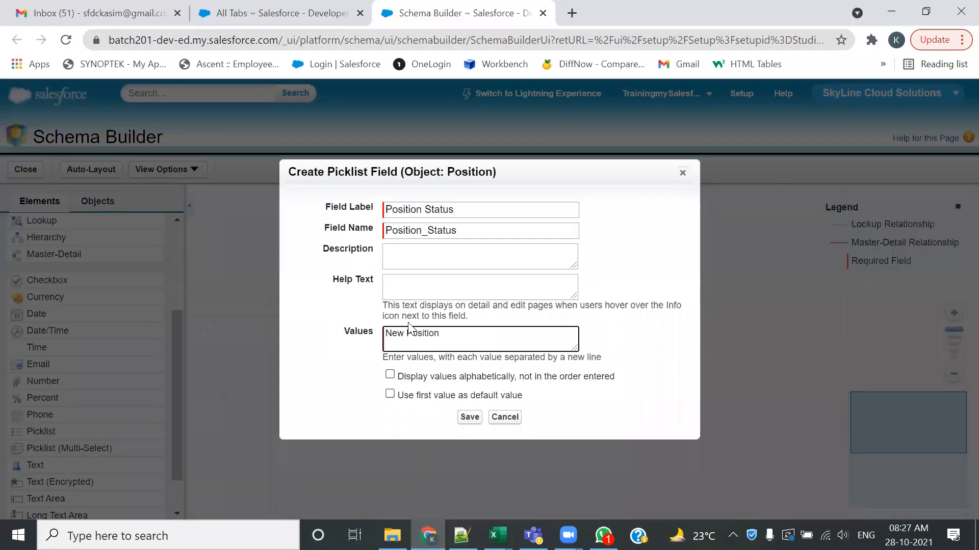
key("alt+Tab")
left_click_drag(208, 299, 286, 299)
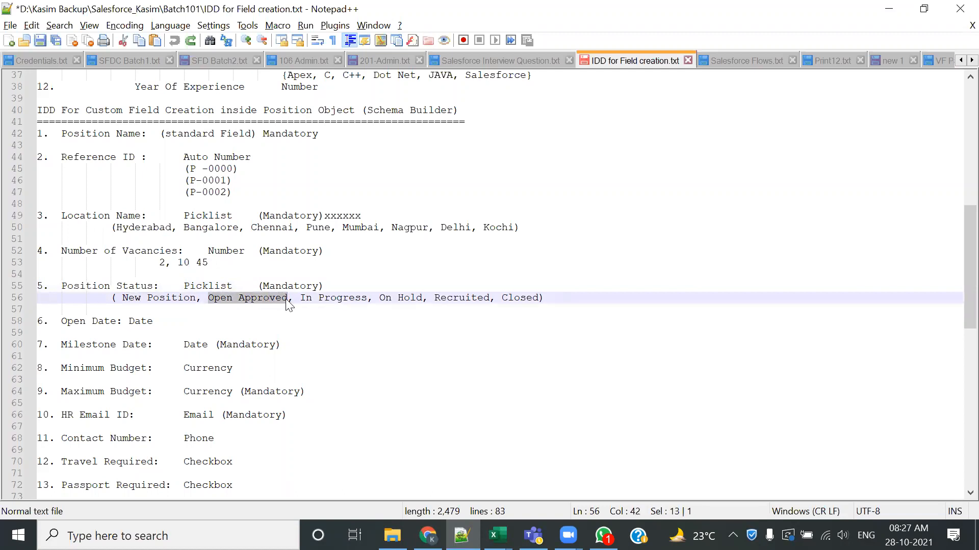
key("alt+Tab")
key("ctrl+v")
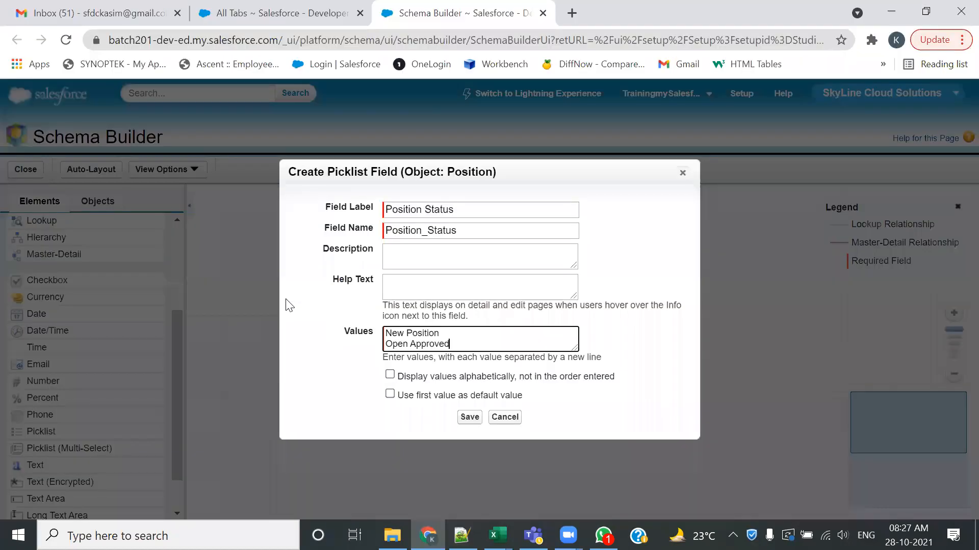
Add In Progress and On Hold from the Notepad++ status list to the picklist values, enlarging the values box.
key("Return")
key("alt+Tab")
left_click_drag(299, 298, 368, 306)
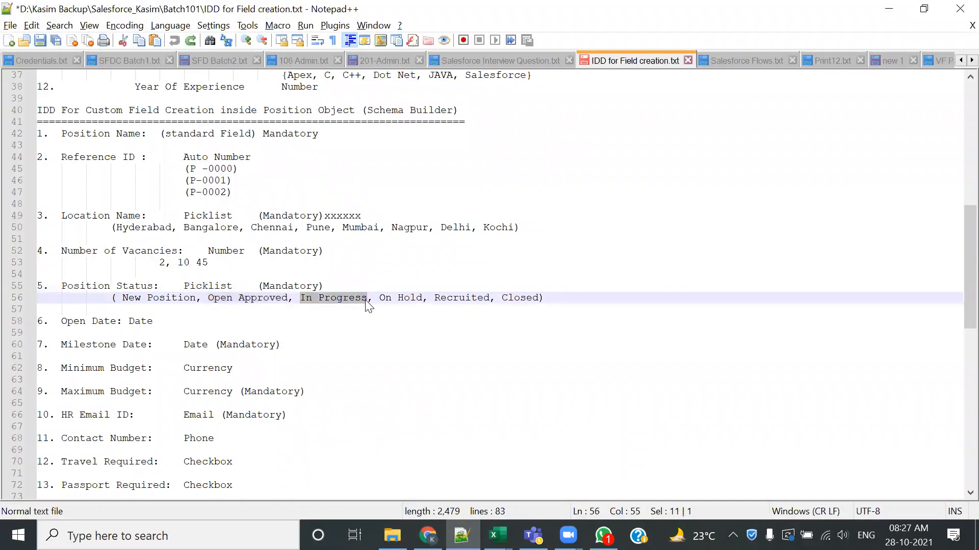
key("ctrl+c")
key("alt+Tab")
key("ctrl+v")
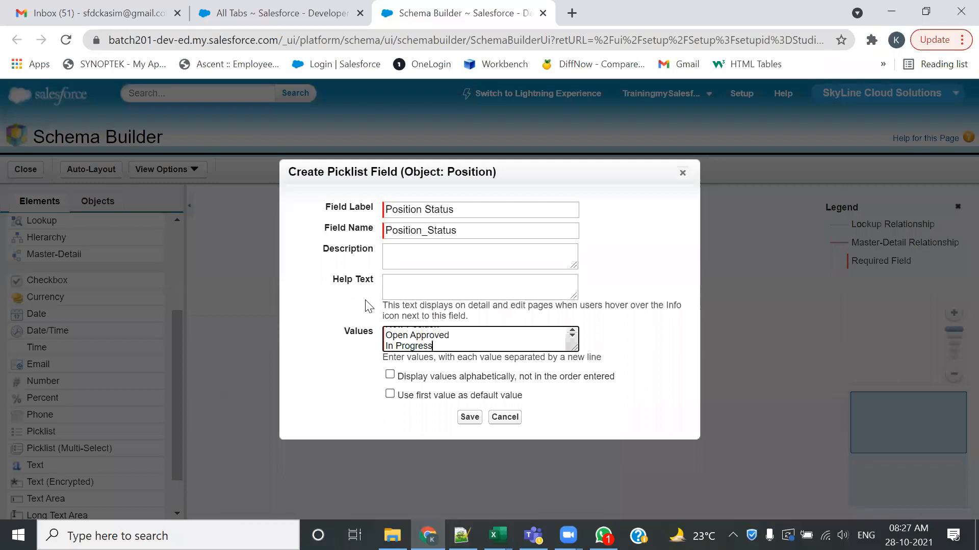
key("Return")
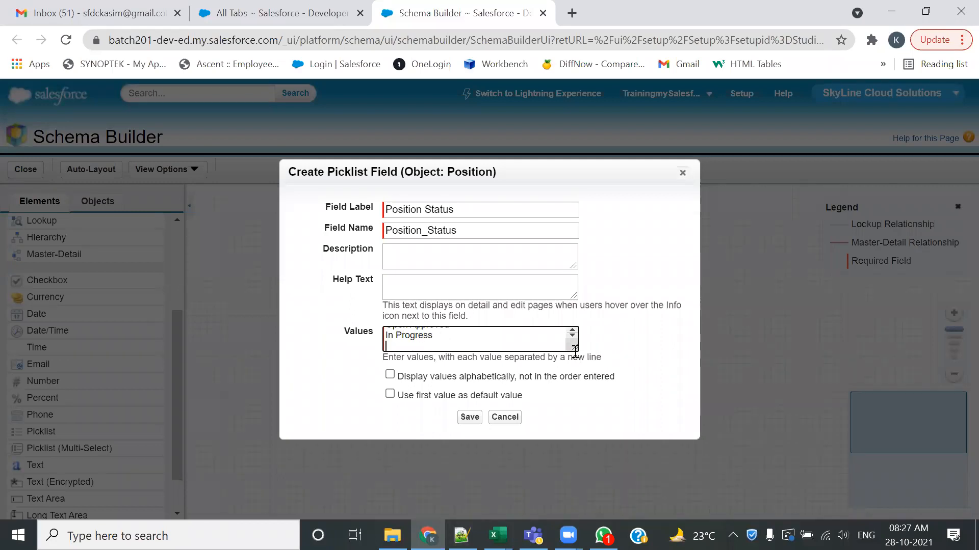
left_click_drag(573, 345, 606, 400)
key("alt+Tab")
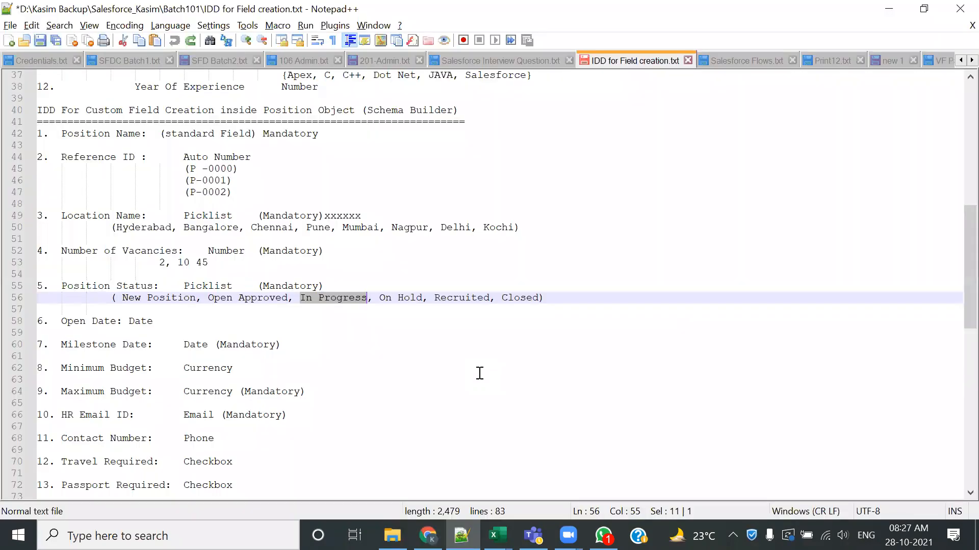
left_click_drag(381, 298, 425, 304)
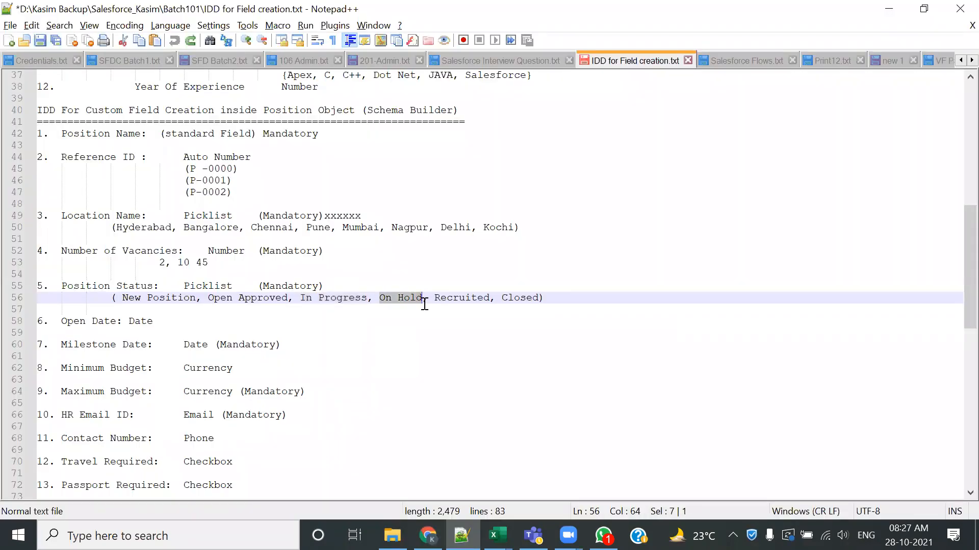
key("ctrl+c")
key("alt+Tab")
key("ctrl+v")
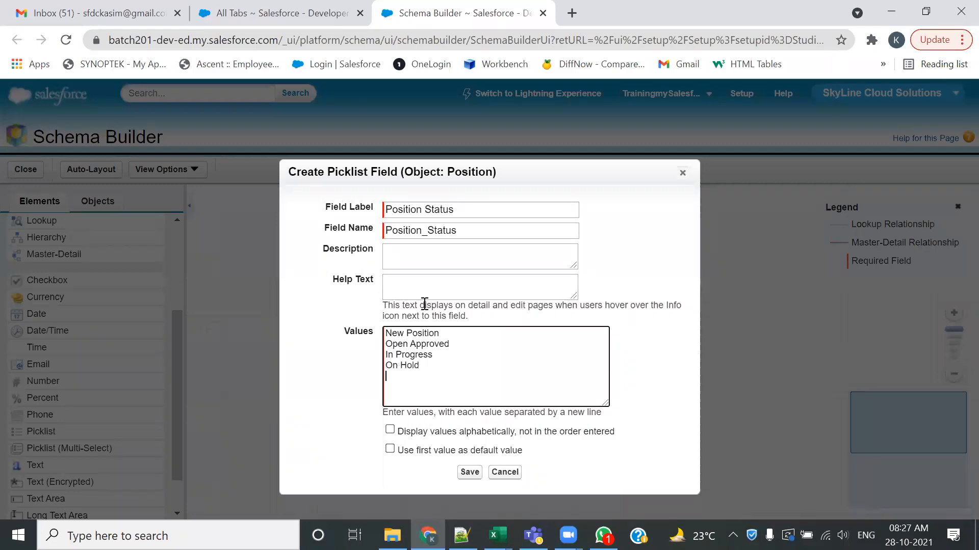
Add Recruited and Closed from Notepad++ to the values, and save Position Status with the first value as default.
key("alt+Tab")
left_click_drag(434, 298, 490, 298)
key("ctrl+c")
key("alt+Tab")
key("ctrl+v")
key("alt+Tab")
left_click_drag(502, 298, 540, 298)
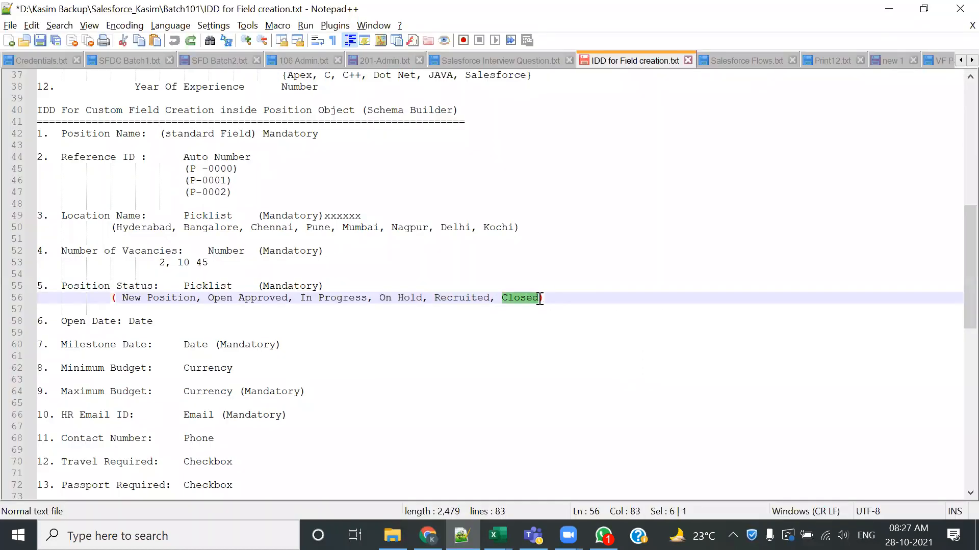
key("ctrl+c")
key("alt+Tab")
key("ctrl+v")
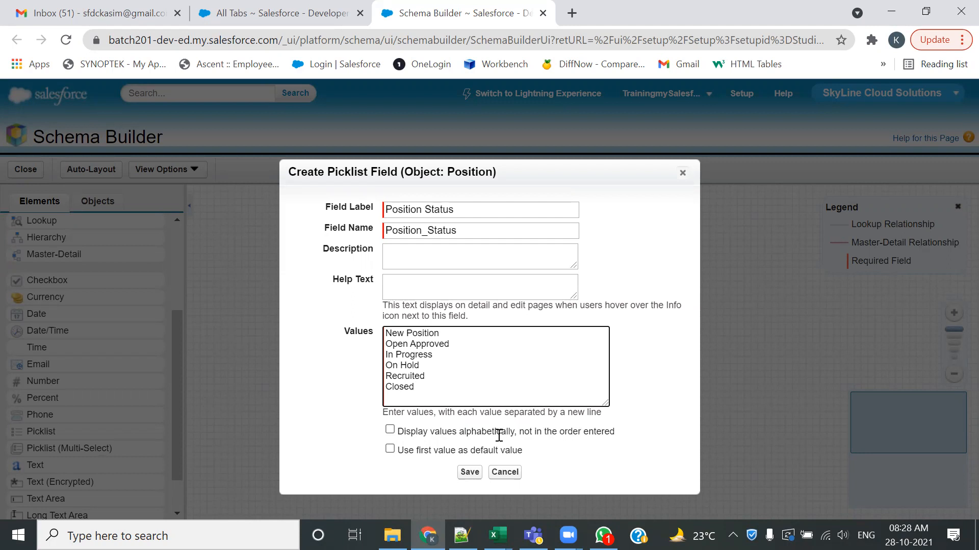
left_click(390, 449)
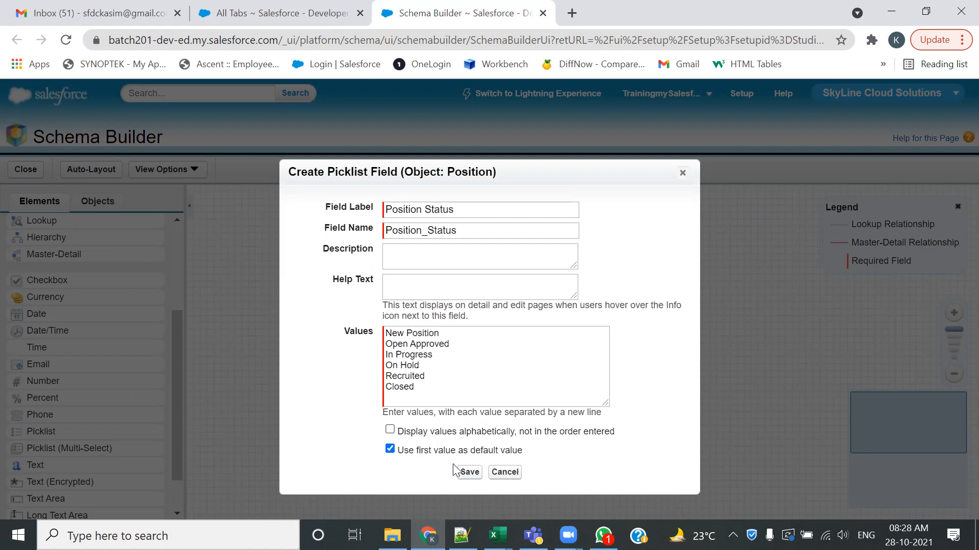
left_click(468, 472)
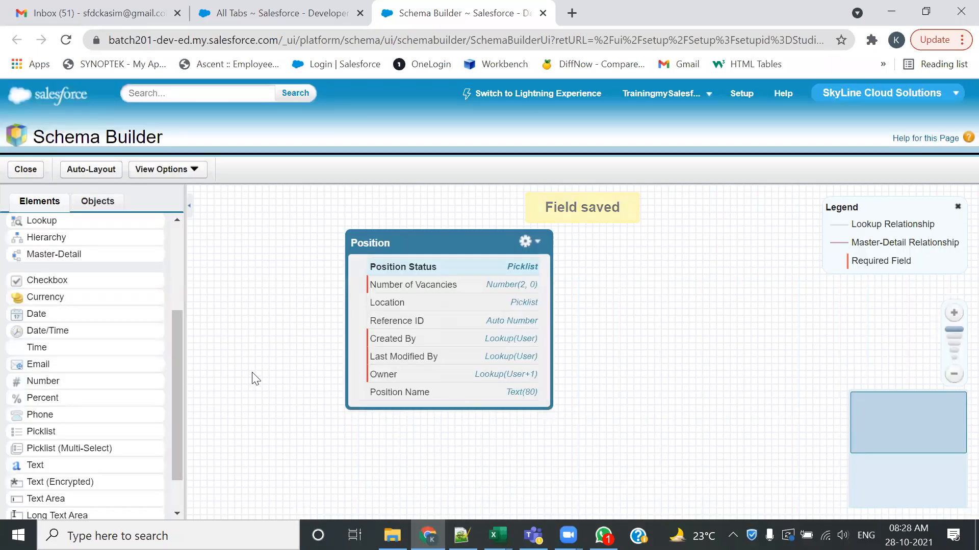
Copy the Open Date label from Notepad++, add a non-required Date field with that label to Position, and save it.
key("alt+Tab")
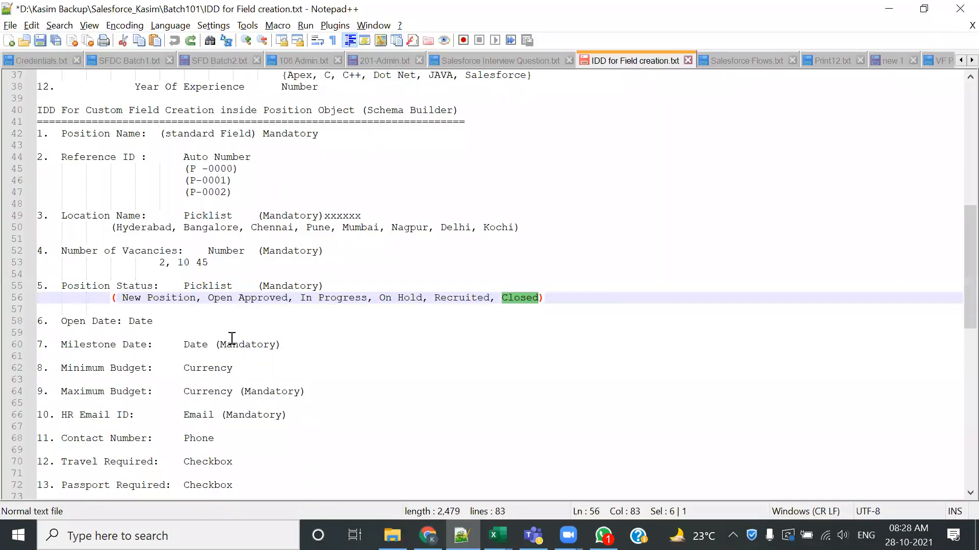
left_click_drag(63, 322, 115, 322)
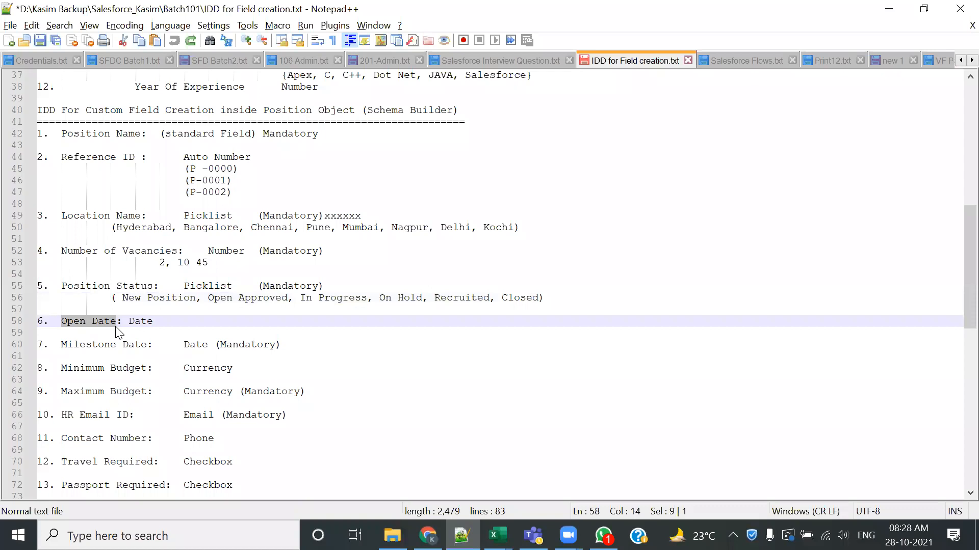
key("alt+Tab")
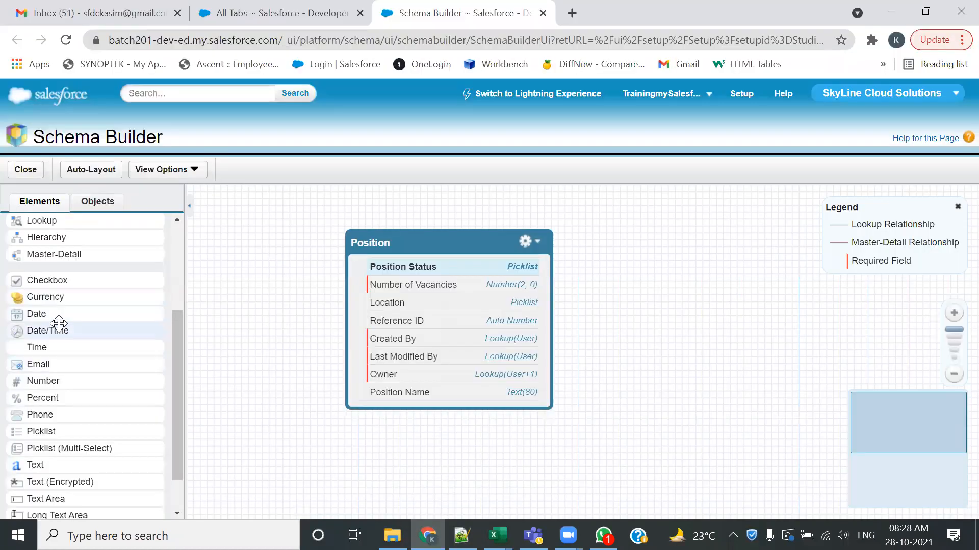
left_click_drag(47, 314, 393, 315)
key("ctrl+v")
key("Tab")
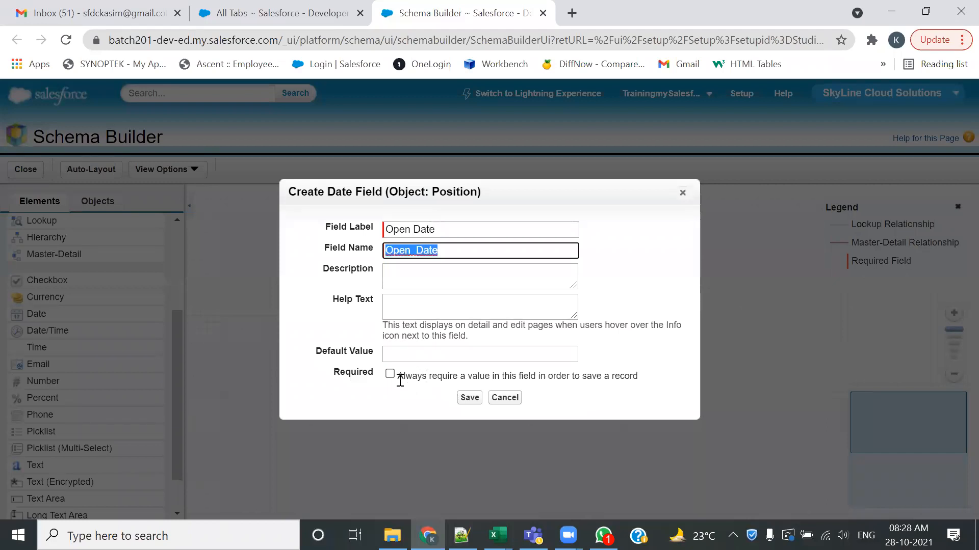
key("alt+Tab")
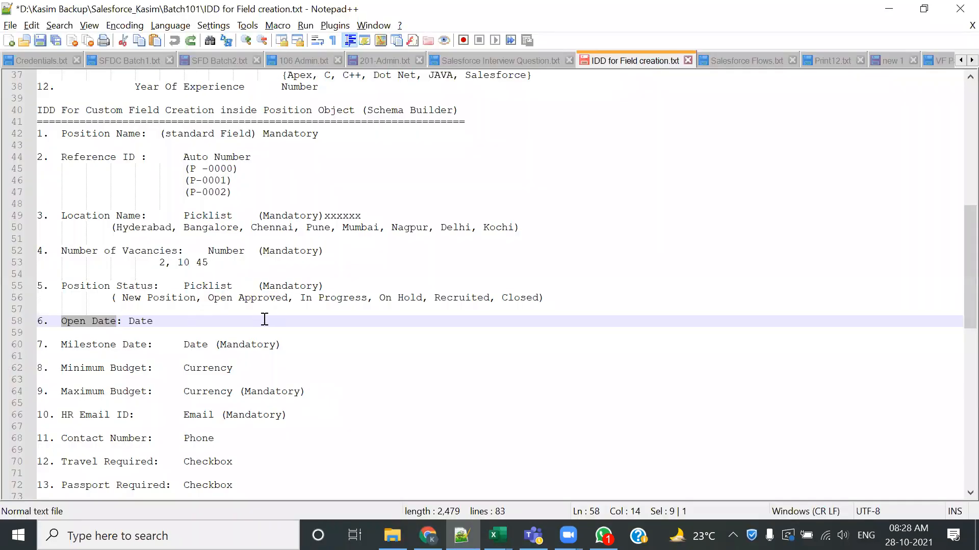
key("alt+Tab")
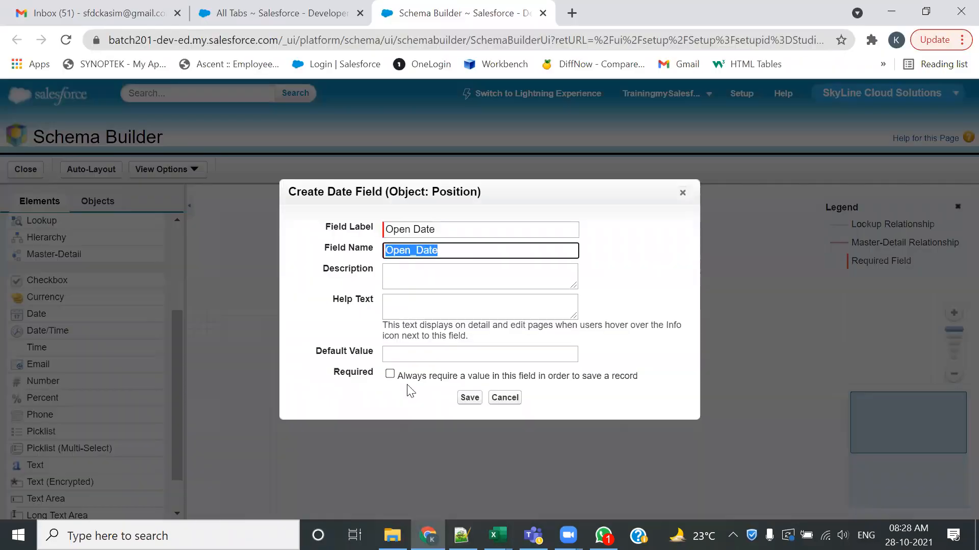
left_click(467, 398)
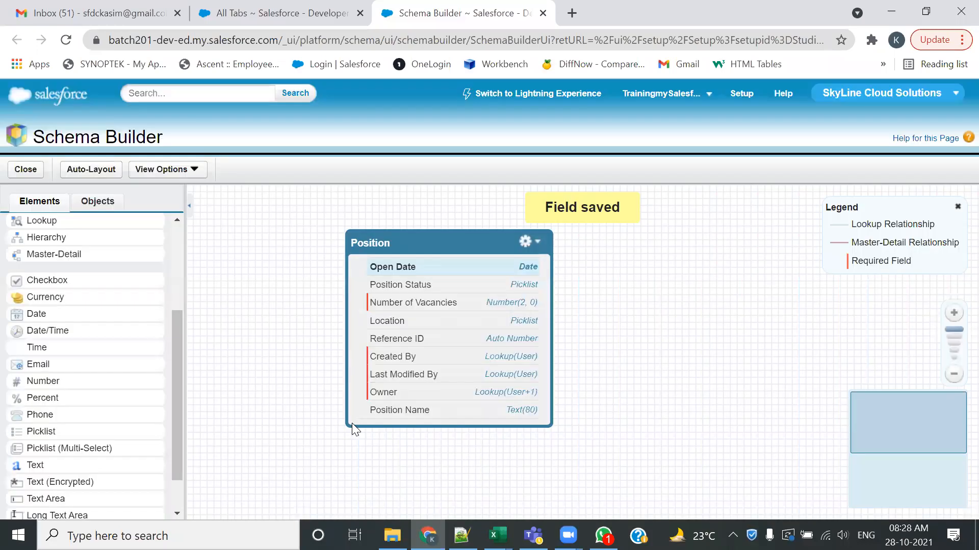
Copy the Milestone Date label from the field specification in Notepad++, undoing the accidental overwrite of that text.
key("alt+Tab")
left_click_drag(62, 345, 149, 347)
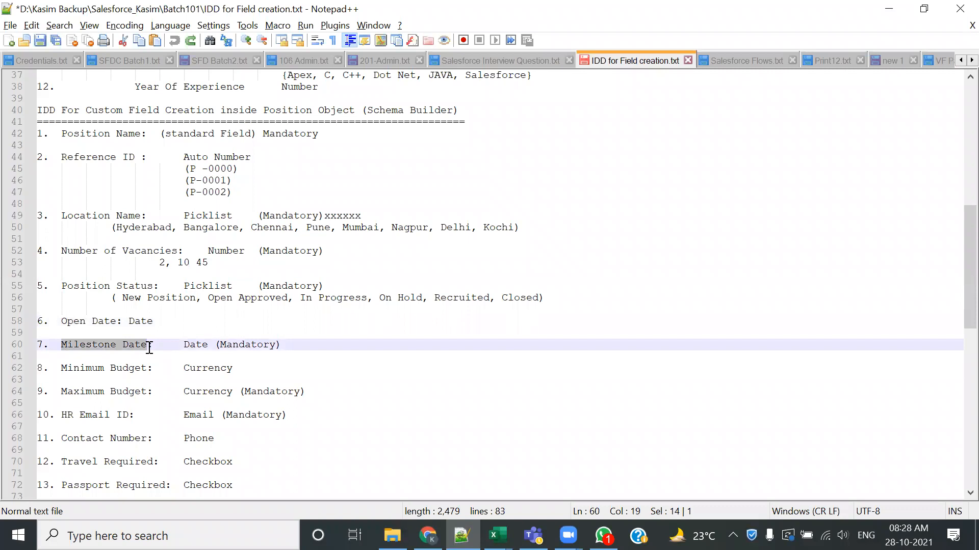
key("Tab")
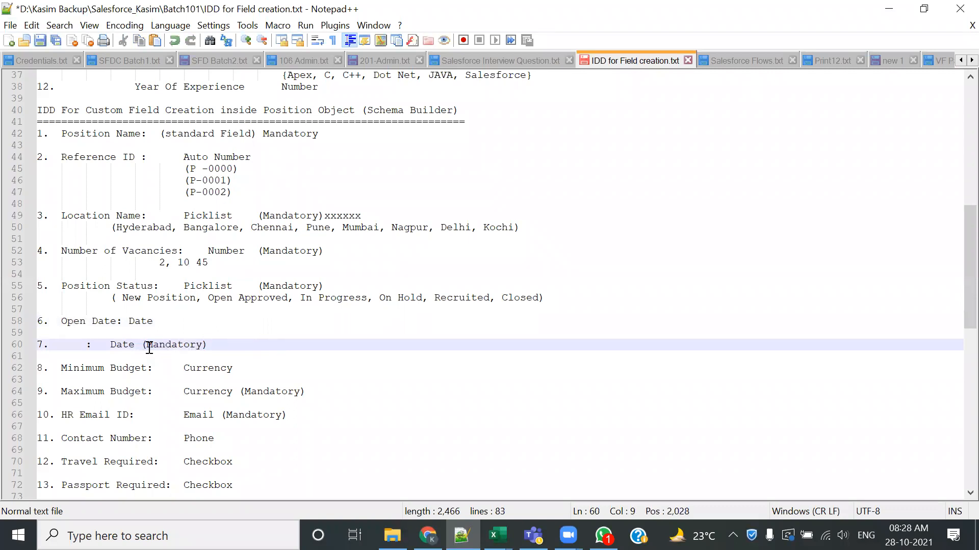
key("ctrl+z")
left_click_drag(61, 344, 146, 348)
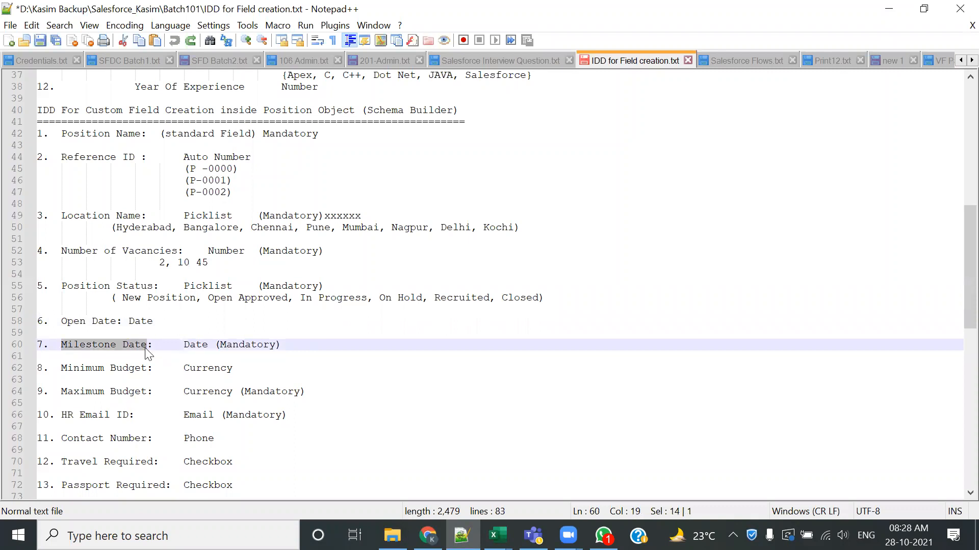
Add a required Date field labelled Milestone Date to the Position object in Schema Builder and save it.
key("alt+Tab")
left_click_drag(60, 315, 414, 314)
key("ctrl+v")
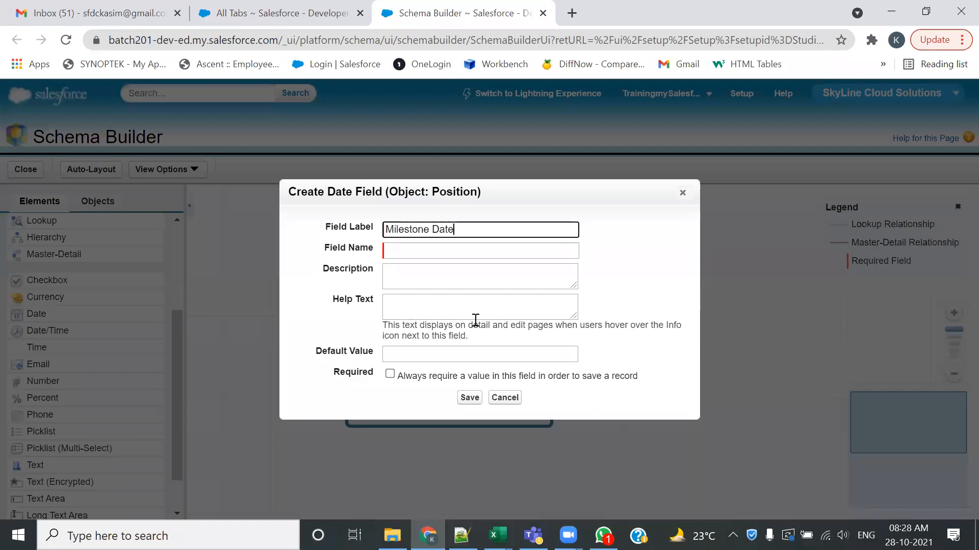
key("Tab")
left_click(390, 374)
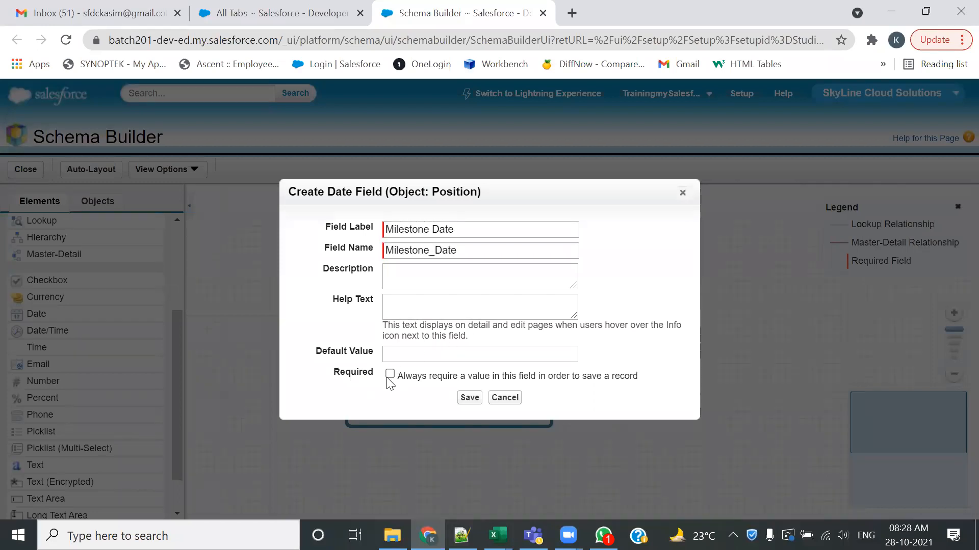
left_click(468, 401)
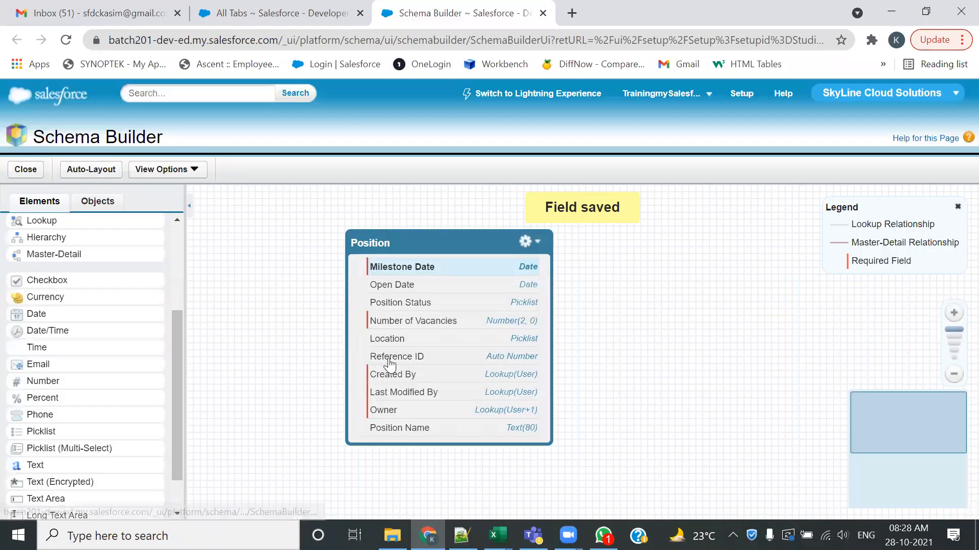
Copy the Minimum Budget label from the Notepad++ specification and return to Schema Builder.
key("alt+Tab")
scroll(198, 313, "down", 3)
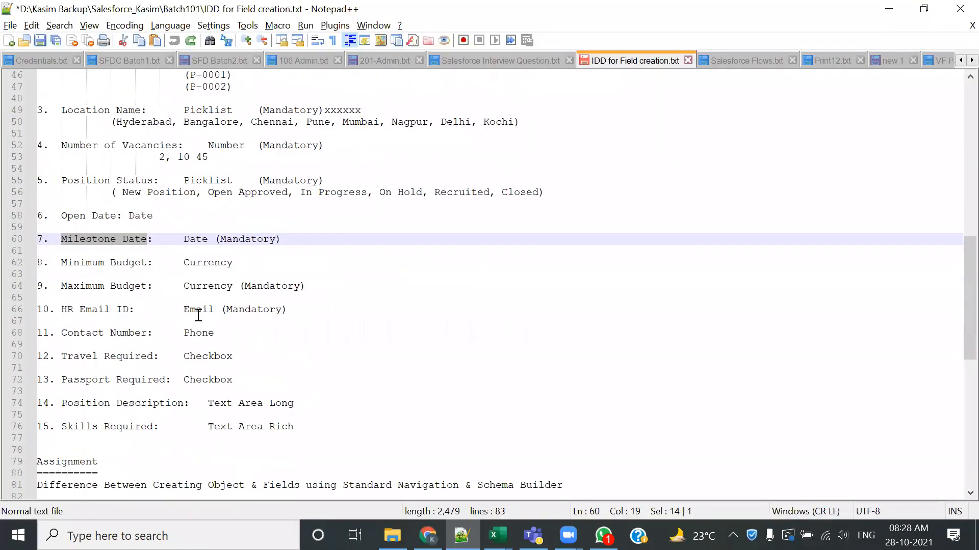
left_click_drag(61, 263, 147, 273)
key("ctrl+c")
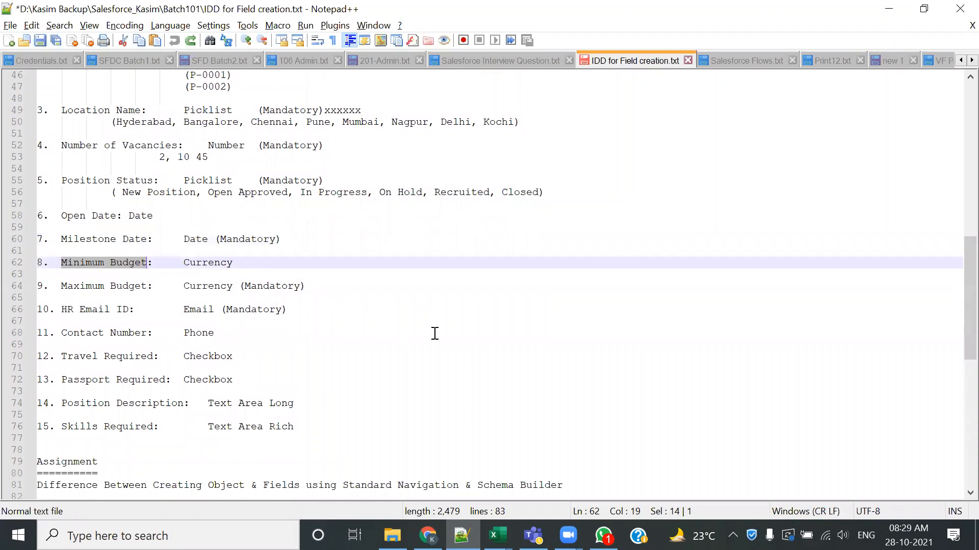
key("alt+Tab")
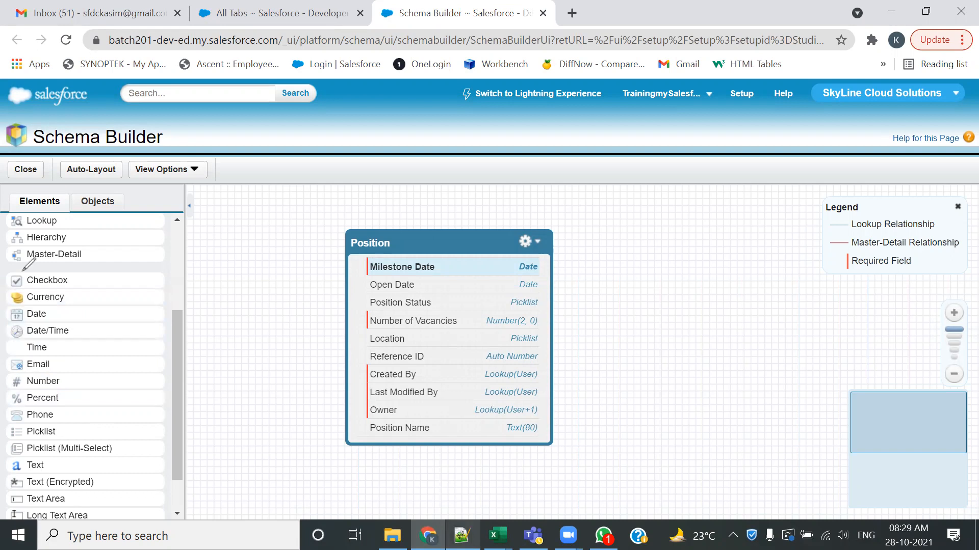
left_click_drag(11, 277, 21, 372)
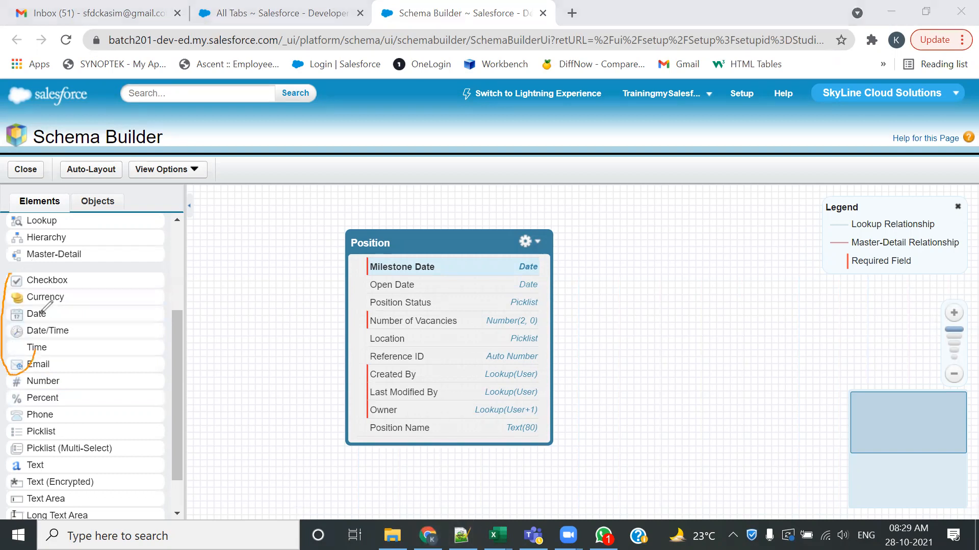
left_click_drag(35, 268, 9, 277)
left_click(688, 126)
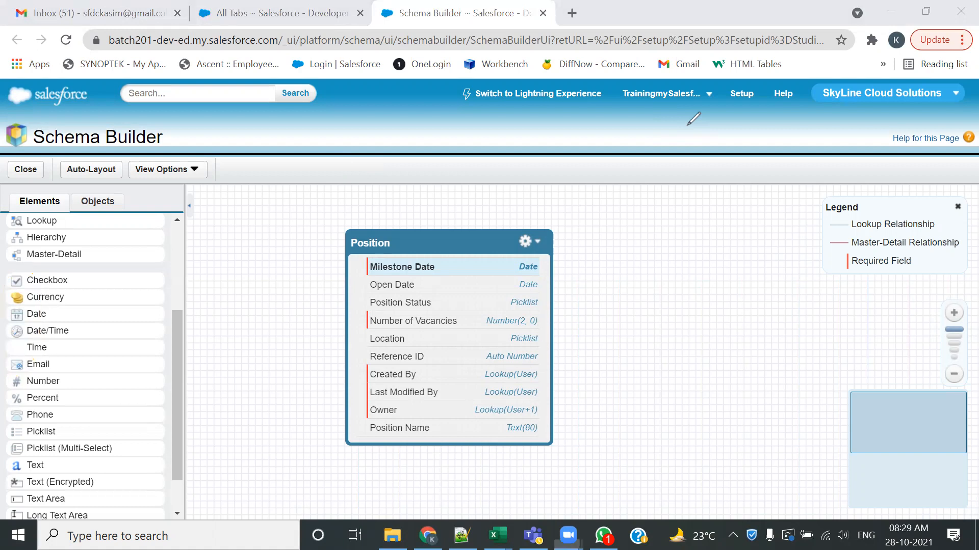
Add a Currency field labelled Minimum Budget to Position with length 10, mark it required, and save it.
left_click_drag(60, 299, 436, 329)
key("ctrl+v")
key("Tab")
left_click_drag(409, 326, 369, 326)
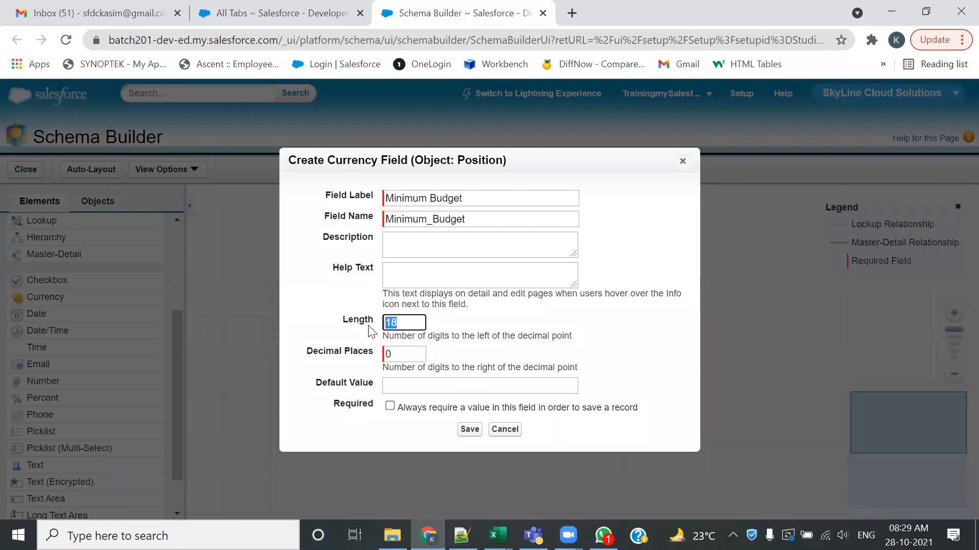
type("10")
left_click(396, 405)
left_click(390, 407)
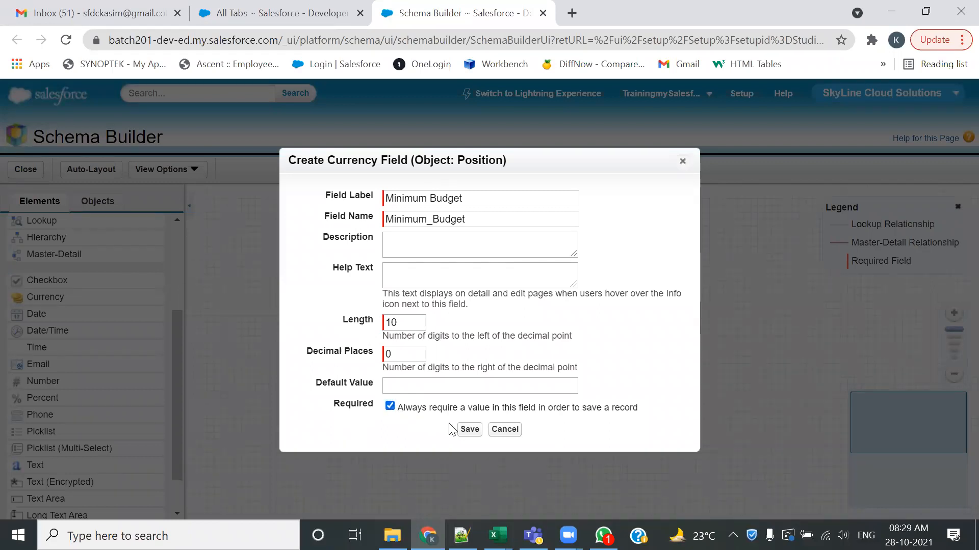
left_click(469, 429)
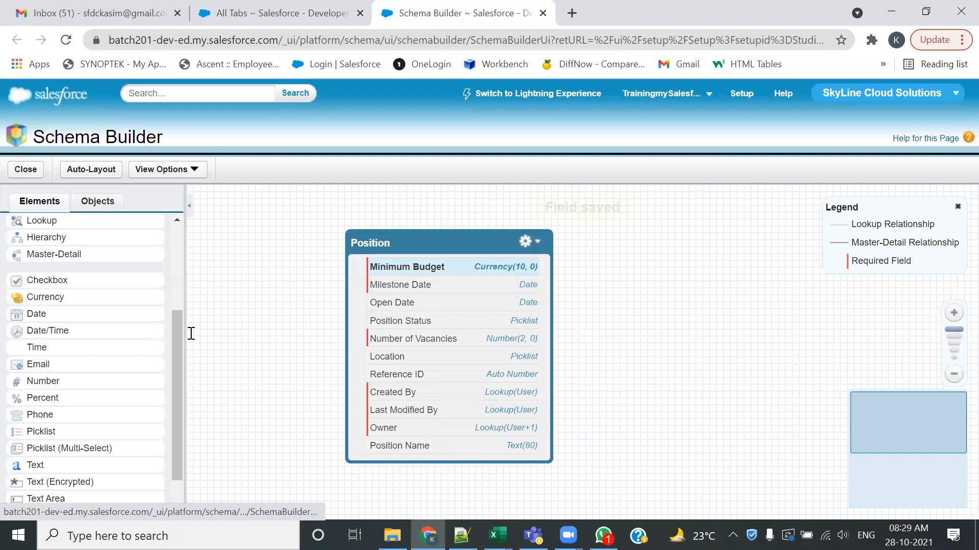
Edit the Minimum Budget field so it is no longer required and save it.
left_click(425, 267)
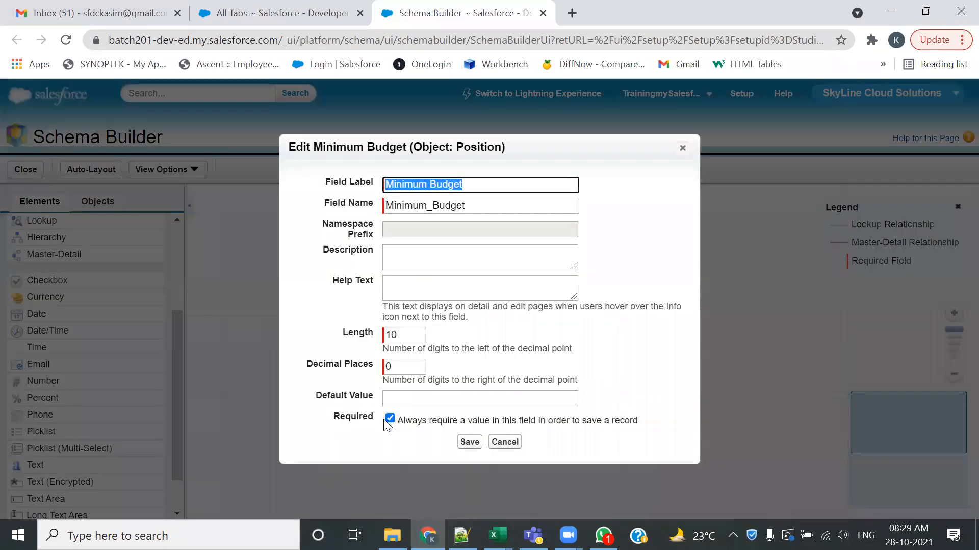
left_click(390, 419)
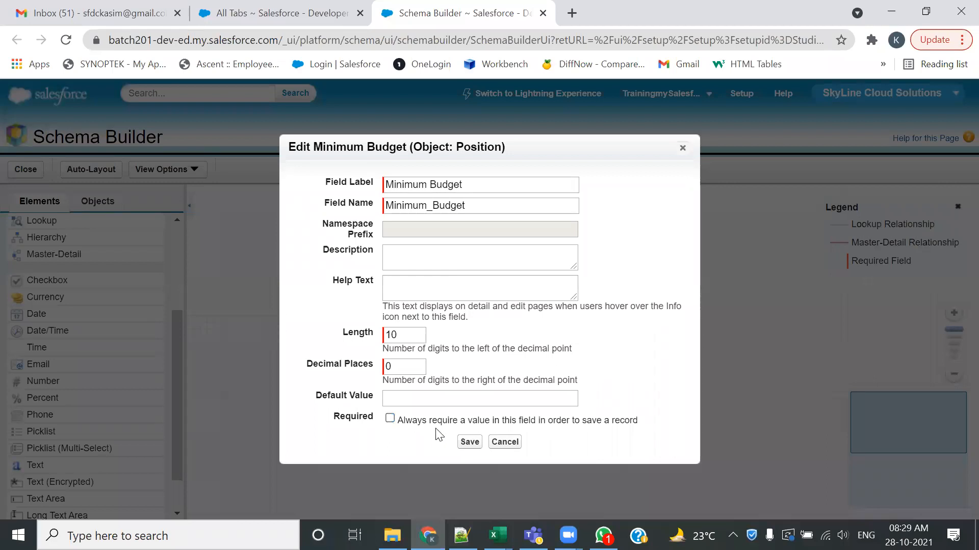
left_click(469, 442)
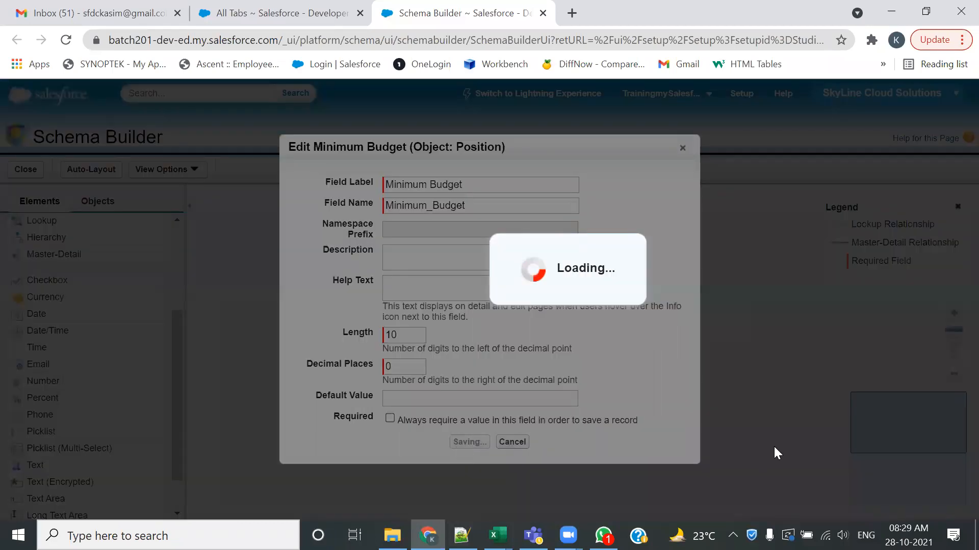
Copy the Maximum Budget label from Notepad++, check its listed type, and return to Schema Builder.
key("alt+Tab")
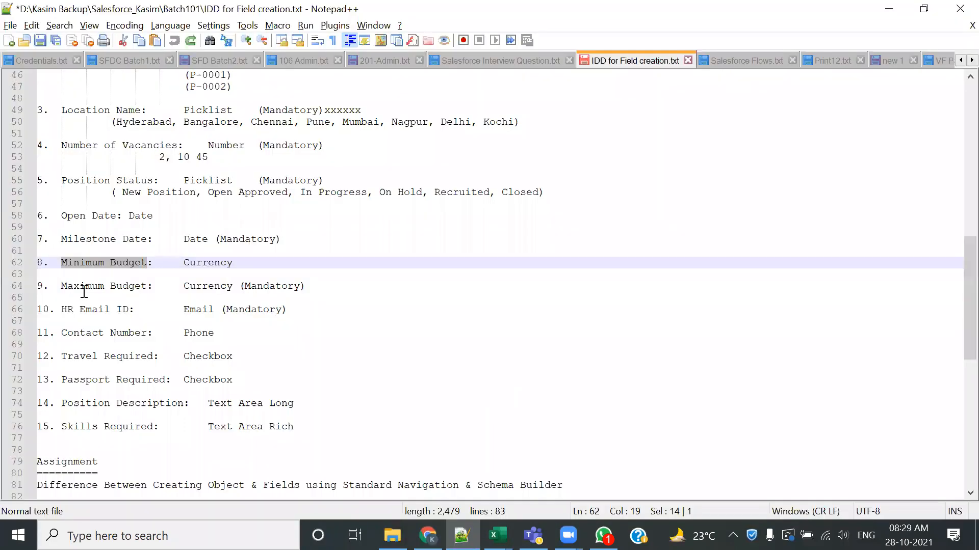
left_click_drag(65, 286, 147, 288)
key("ctrl+c")
key("alt+Tab")
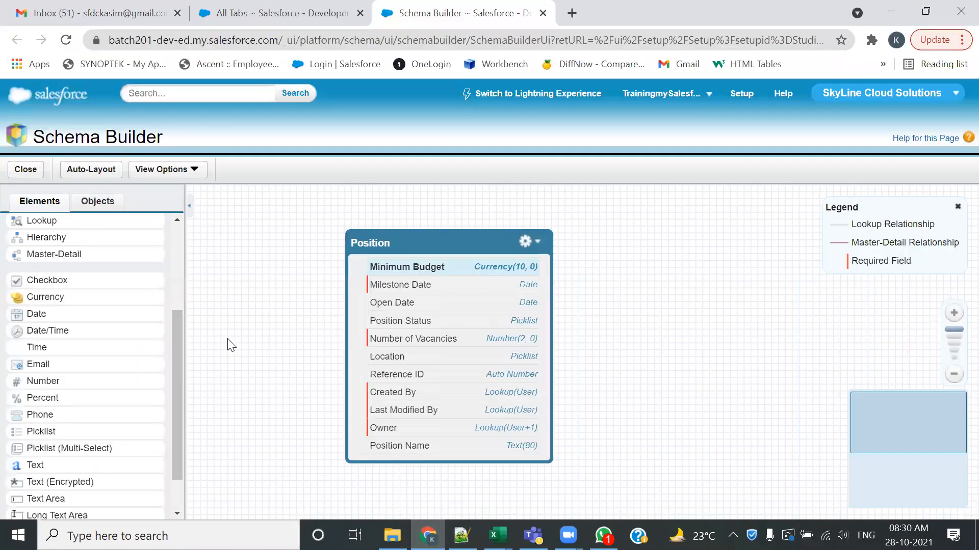
key("alt+Tab")
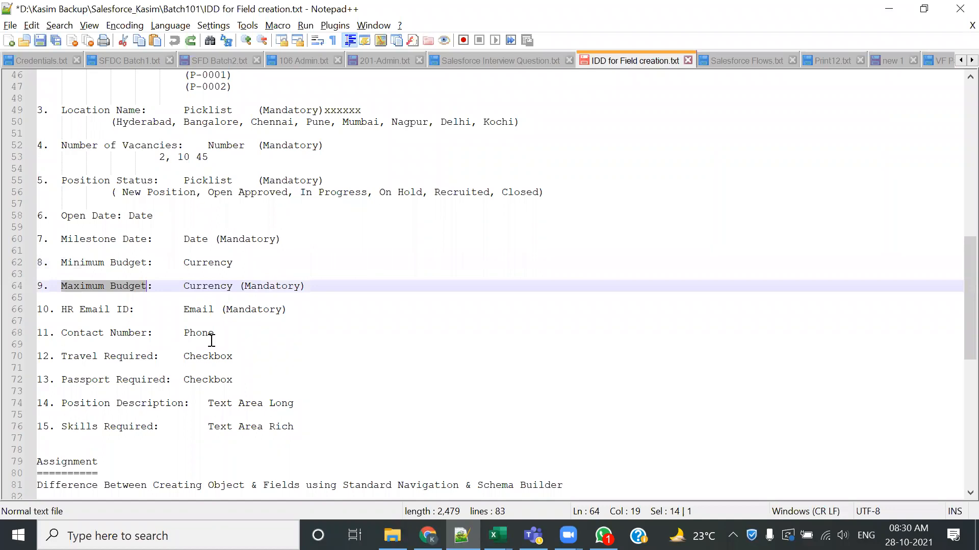
key("alt+Tab")
Add a required Currency field labelled Maximum Budget with length 10 to Position, save it, and move the object higher on the canvas.
left_click_drag(44, 297, 389, 295)
key("ctrl+v")
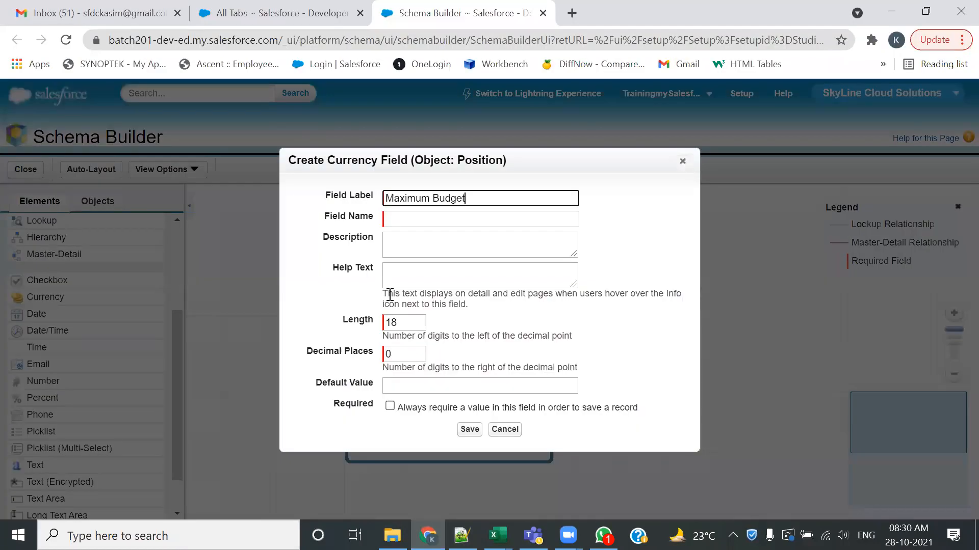
key("Tab")
left_click_drag(398, 322, 392, 322)
type("0")
left_click(386, 411)
left_click(391, 407)
left_click(465, 431)
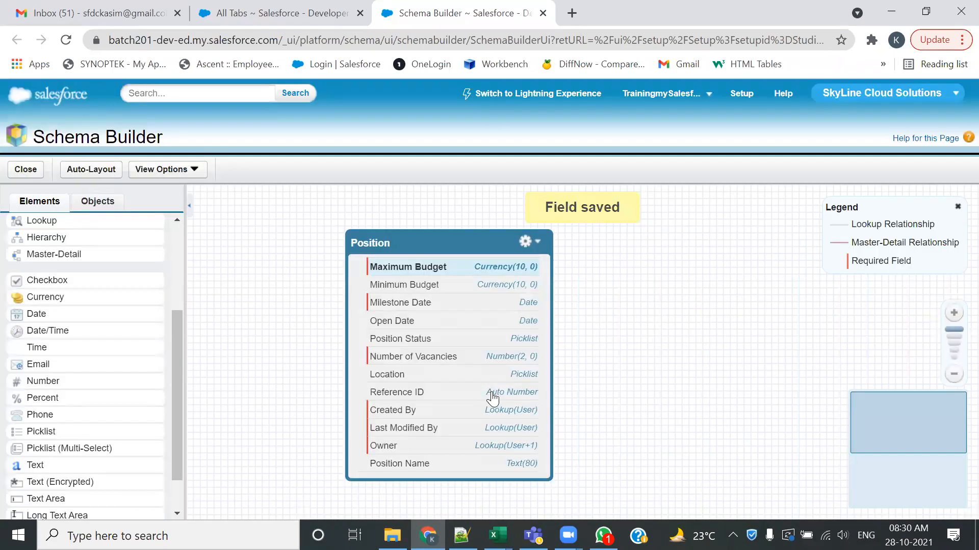
left_click_drag(454, 244, 457, 212)
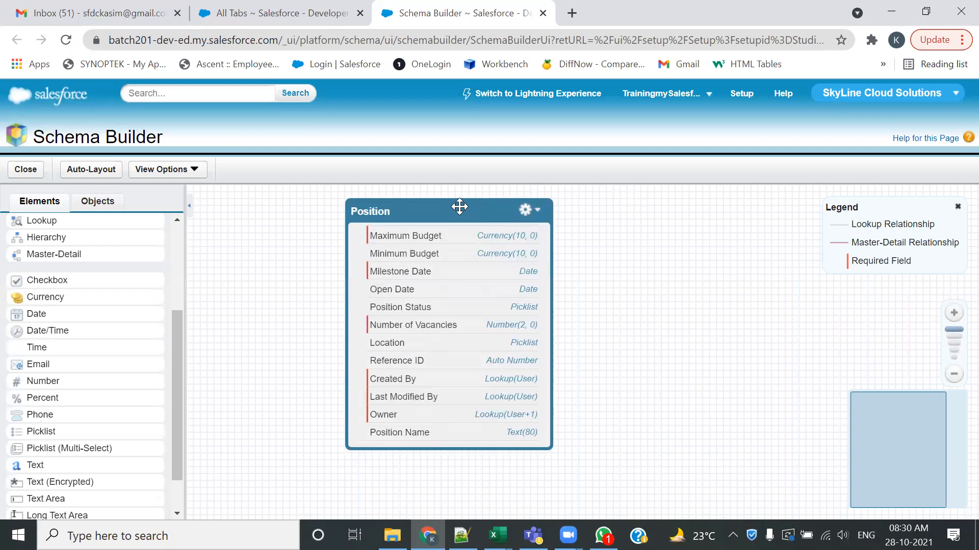
Open a blank new-record form for Candidates in the other Salesforce browser tab and look over its fields.
left_click(274, 6)
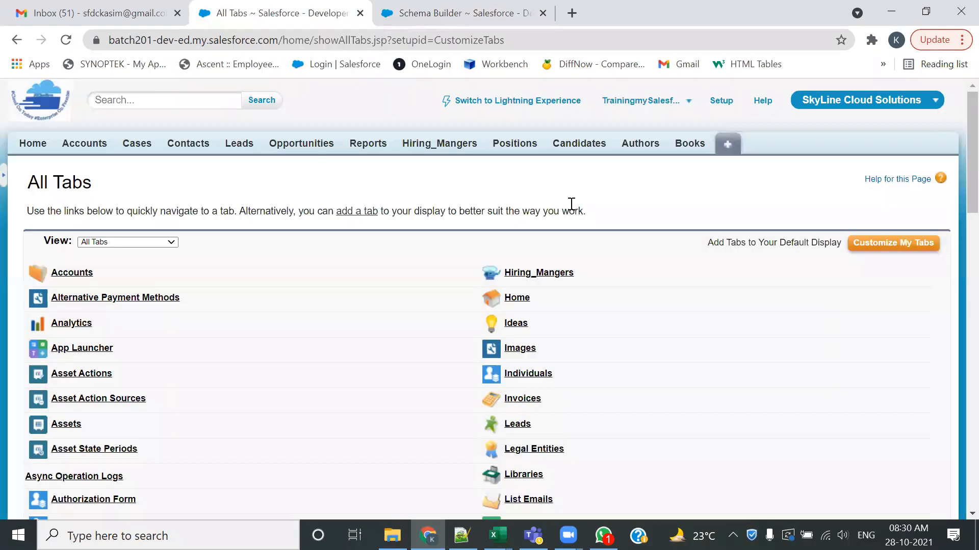
left_click(578, 146)
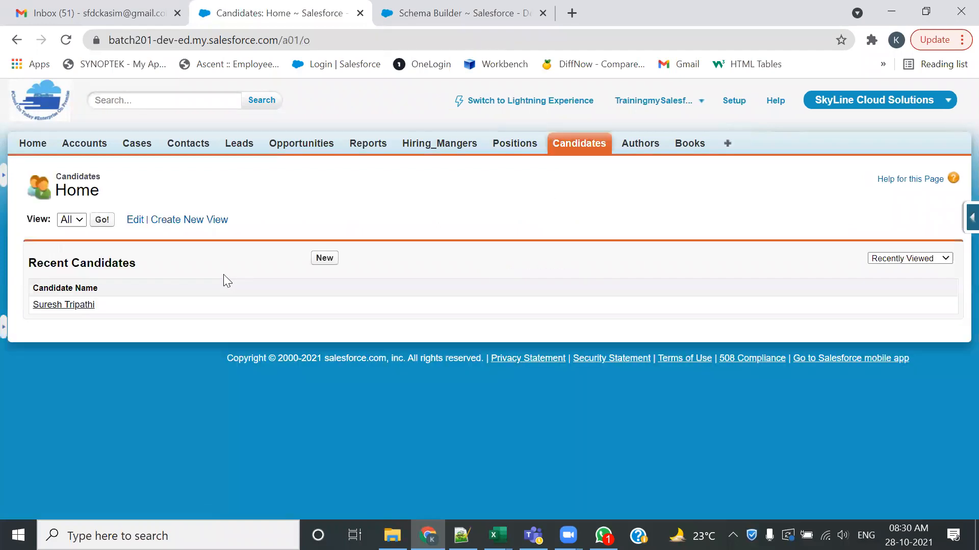
left_click(319, 260)
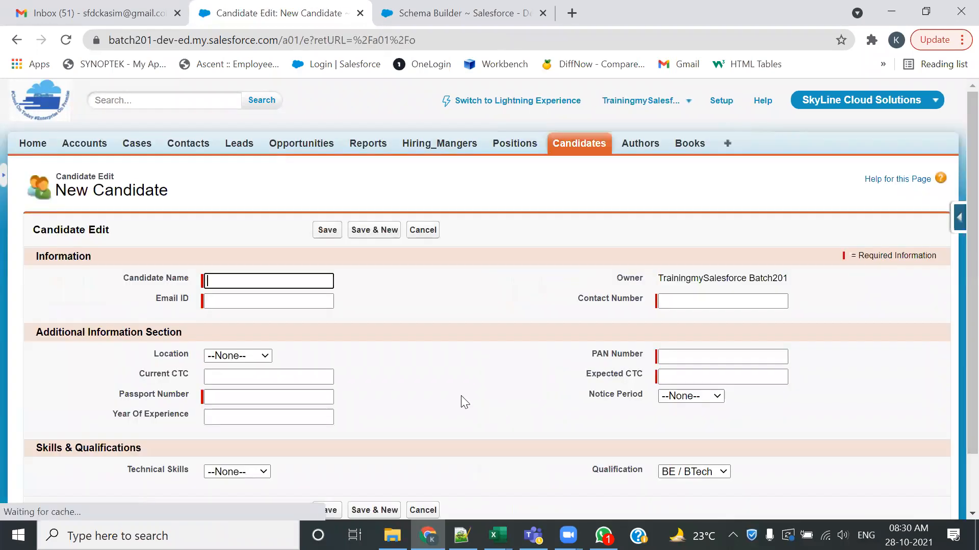
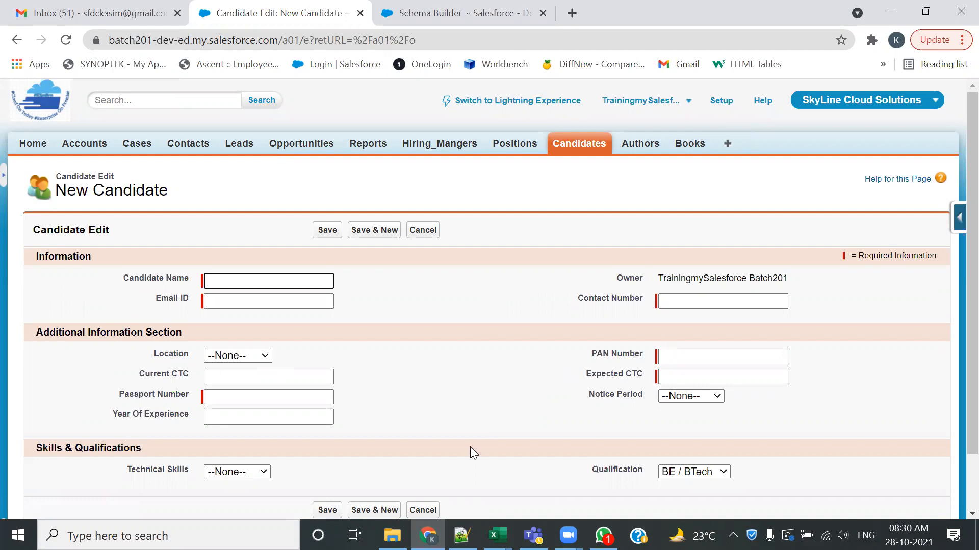
scroll(392, 321, "down", 1)
scroll(392, 321, "up", 1)
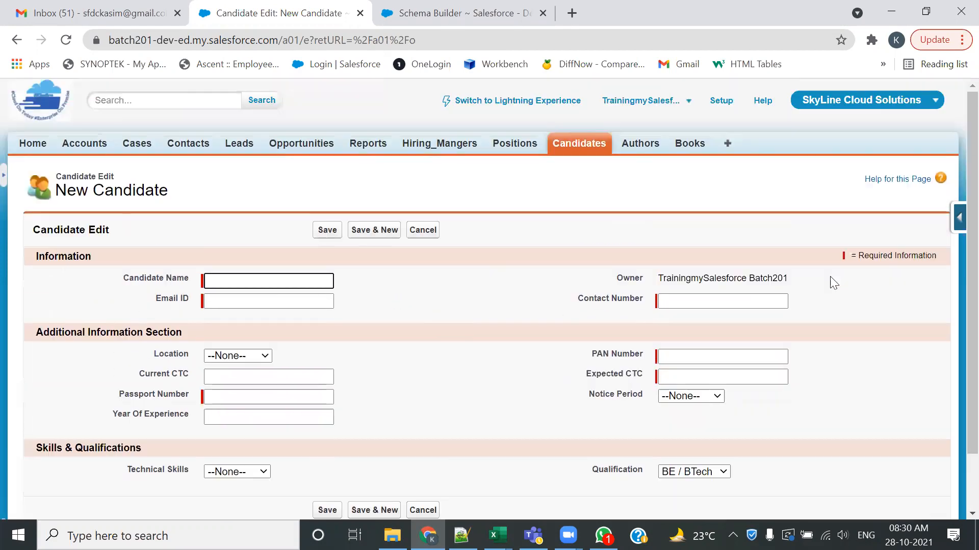
Start a new custom field for the Candidate object from the record form and choose Currency as its data type.
left_click(958, 218)
left_click(941, 245)
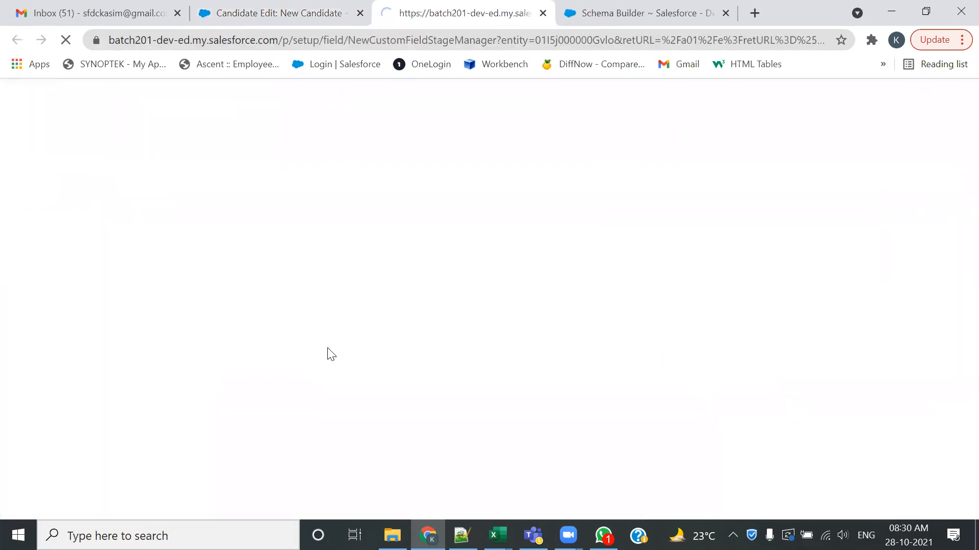
scroll(259, 380, "down", 1)
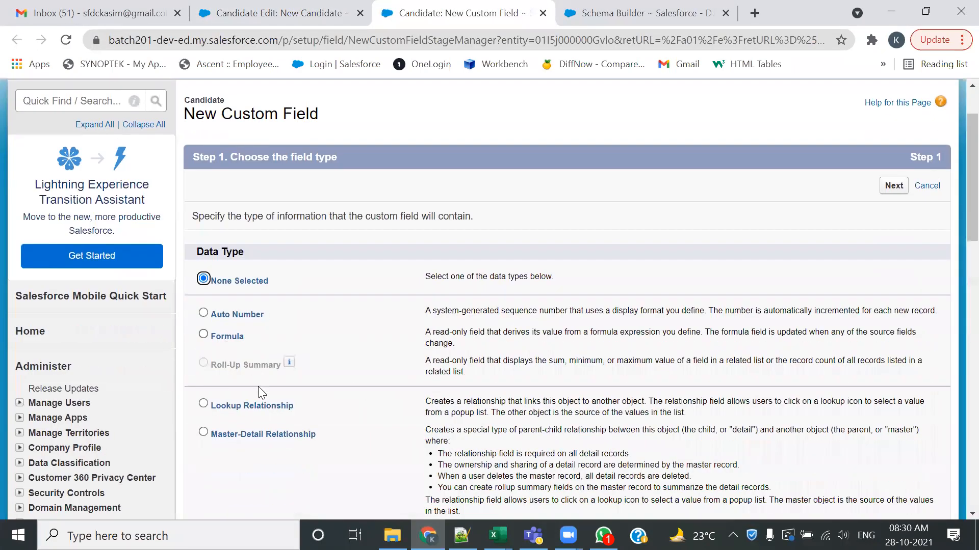
scroll(203, 403, "down", 3)
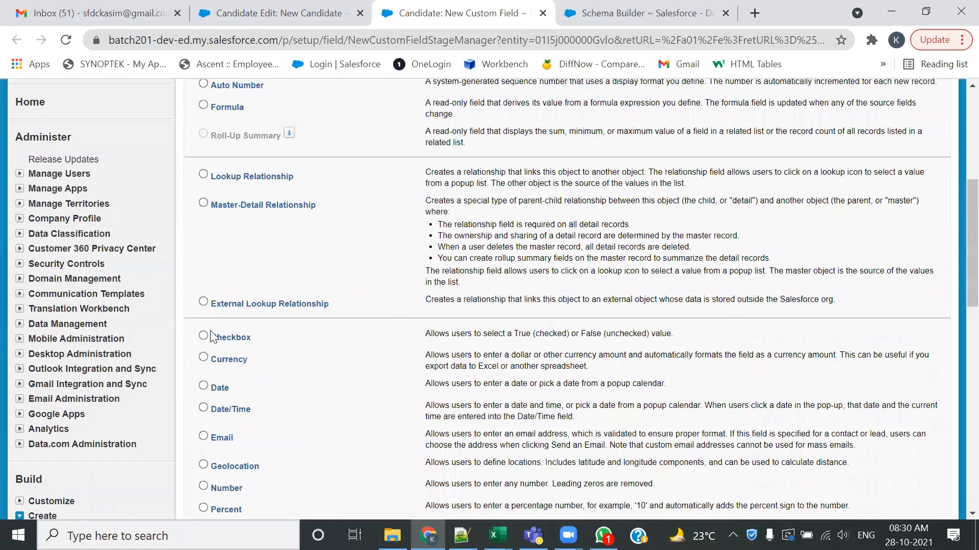
left_click(203, 358)
scroll(579, 406, "down", 5)
left_click(893, 383)
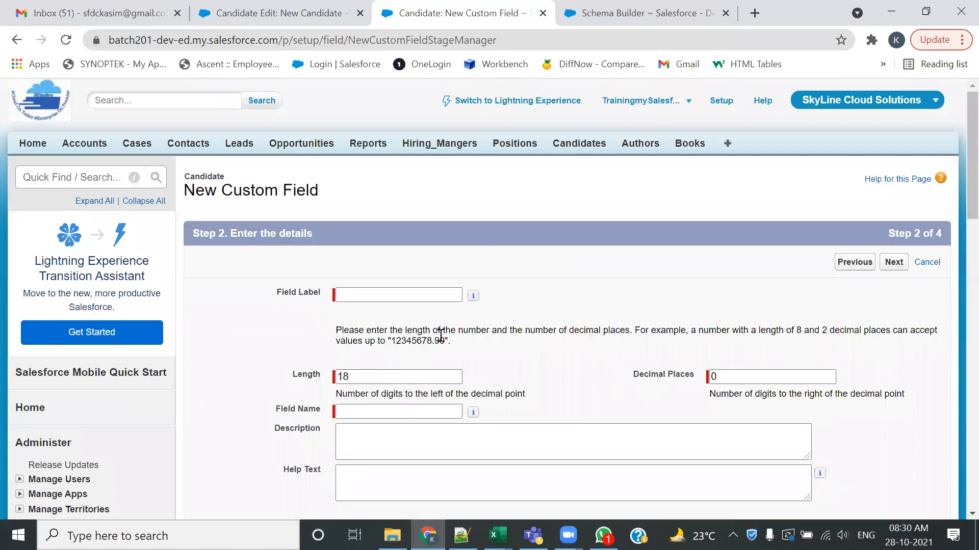
Label the Candidate currency field adssad, leave it non-required, and make it visible to all profiles.
left_click(389, 299)
type("adfasdf")
scroll(595, 328, "down", 3)
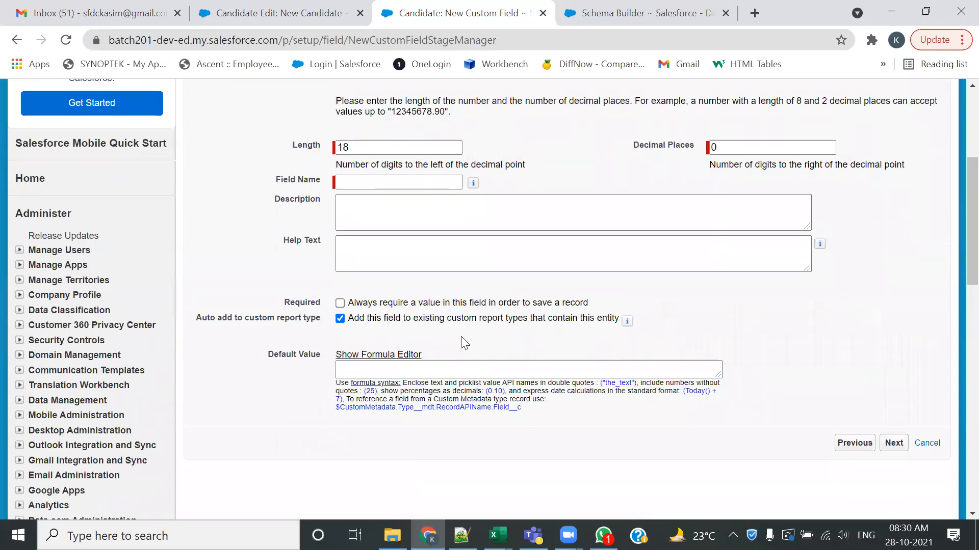
left_click(893, 443)
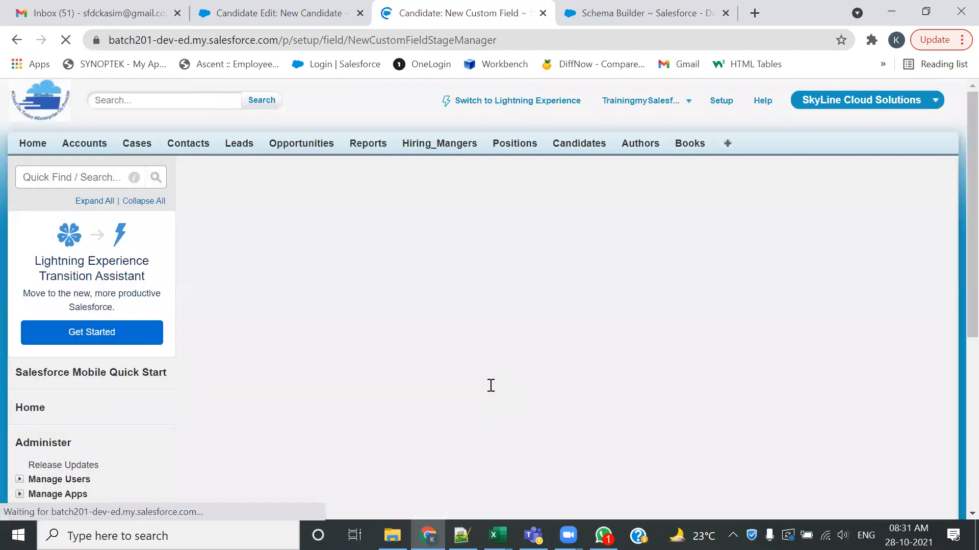
left_click(677, 397)
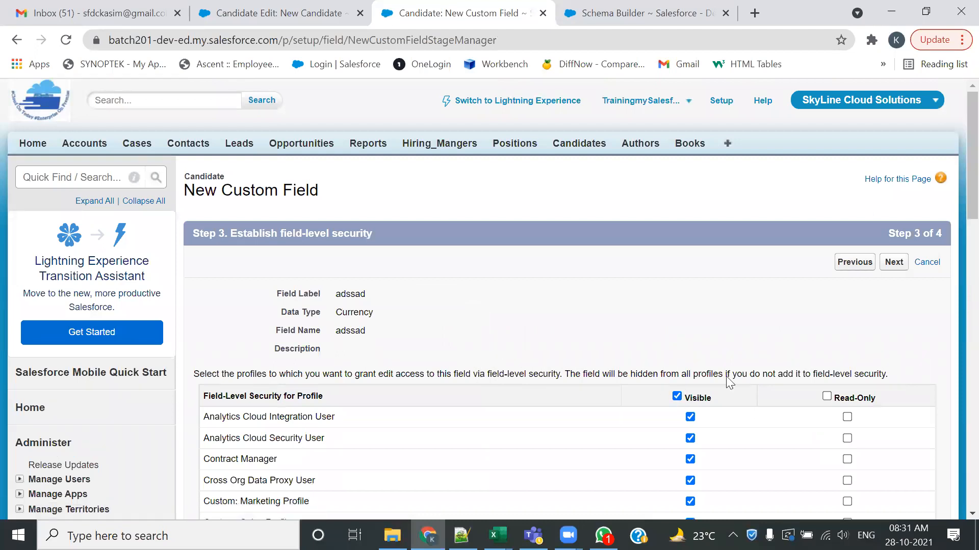
Review the page layout assignment for the Candidate currency field, close the wizard without saving, and return to Schema Builder.
left_click(896, 263)
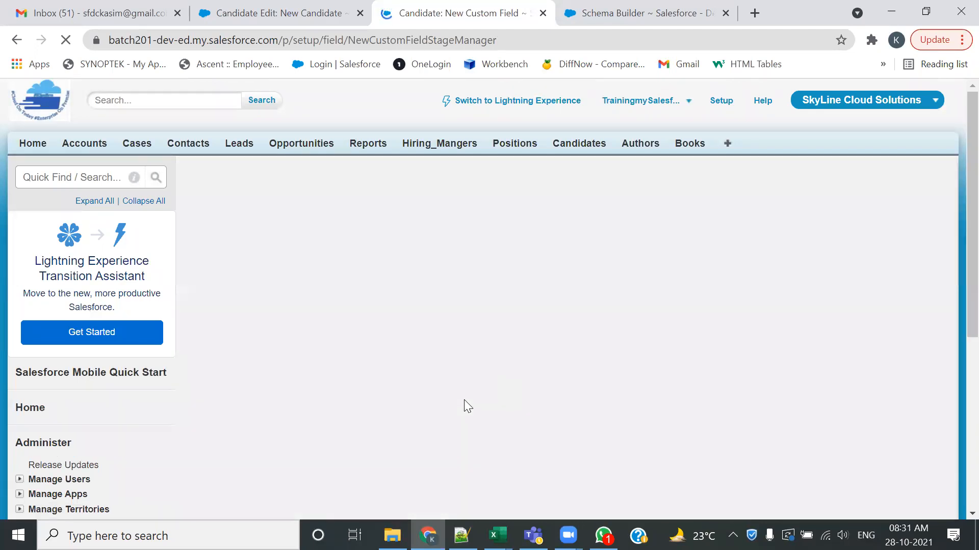
scroll(638, 352, "down", 4)
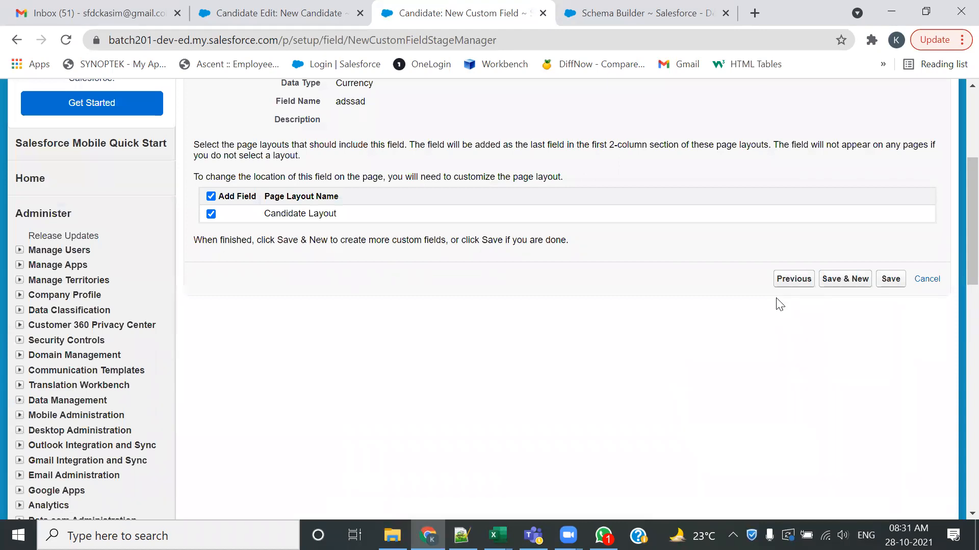
scroll(551, 96, "up", 3)
left_click(543, 14)
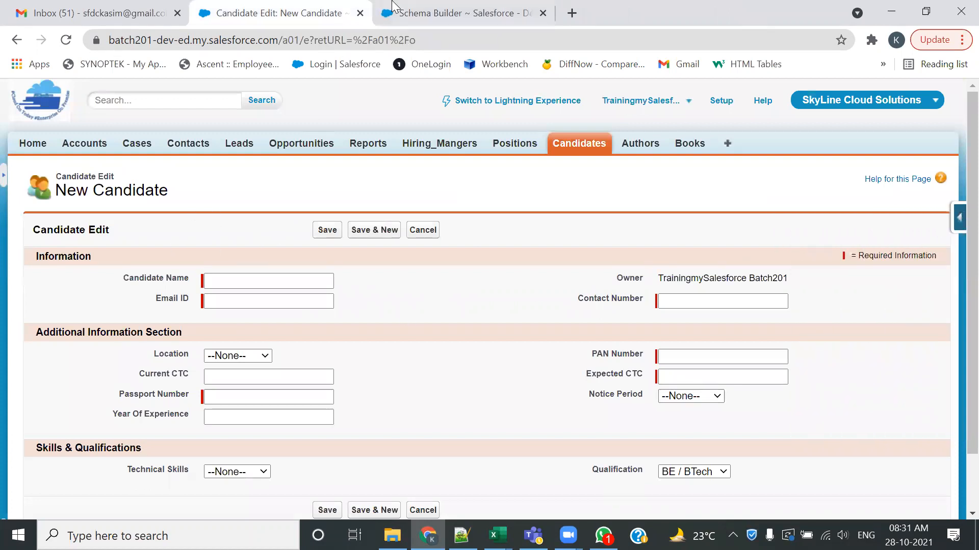
left_click(403, 12)
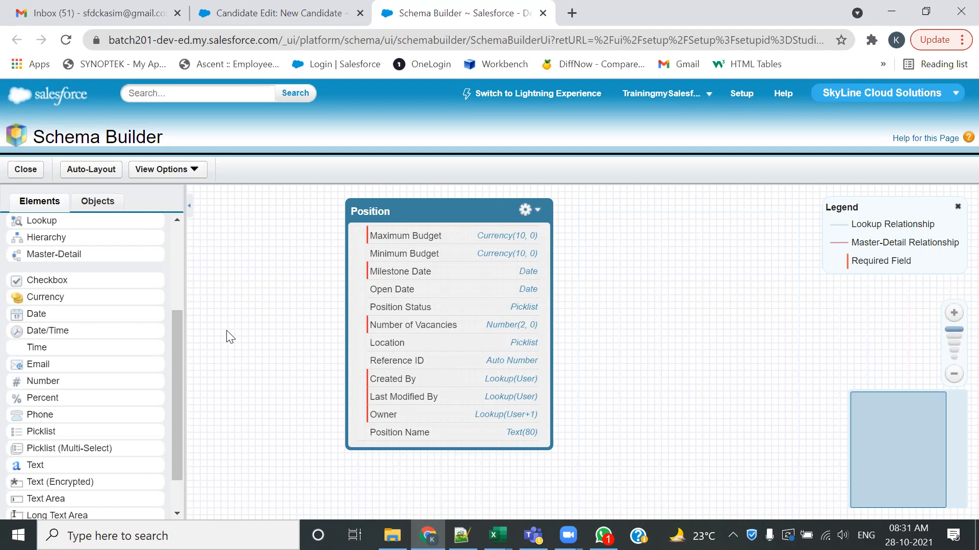
Add a required Email field labelled HR Email ID from the Notepad++ specification to the Position object and save it.
key("alt+Tab")
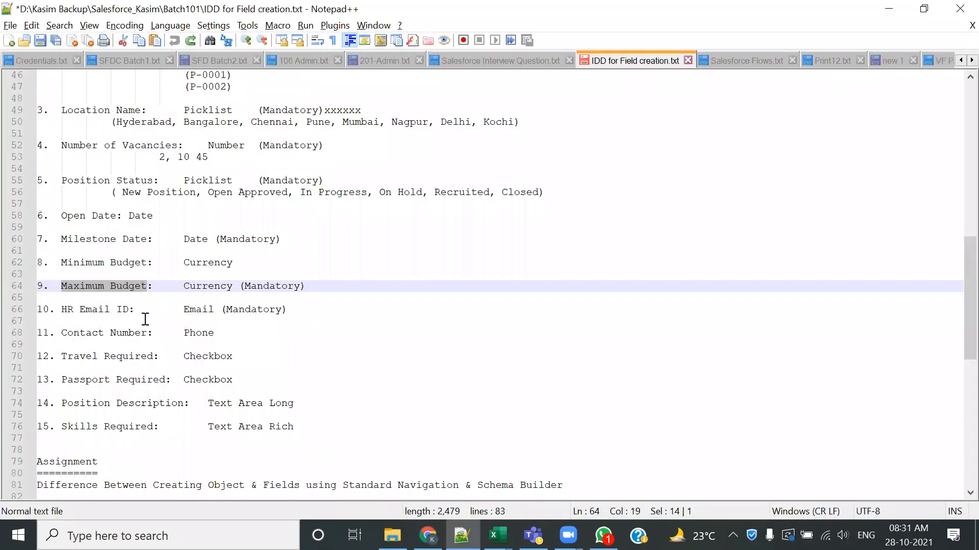
key("alt+Tab")
key("alt+Tab")
left_click_drag(63, 308, 131, 310)
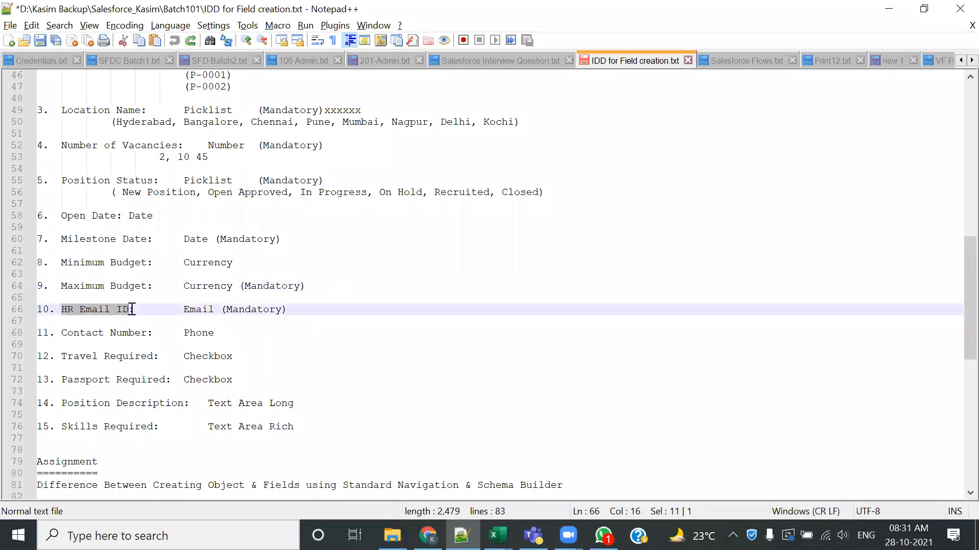
key("alt+Tab")
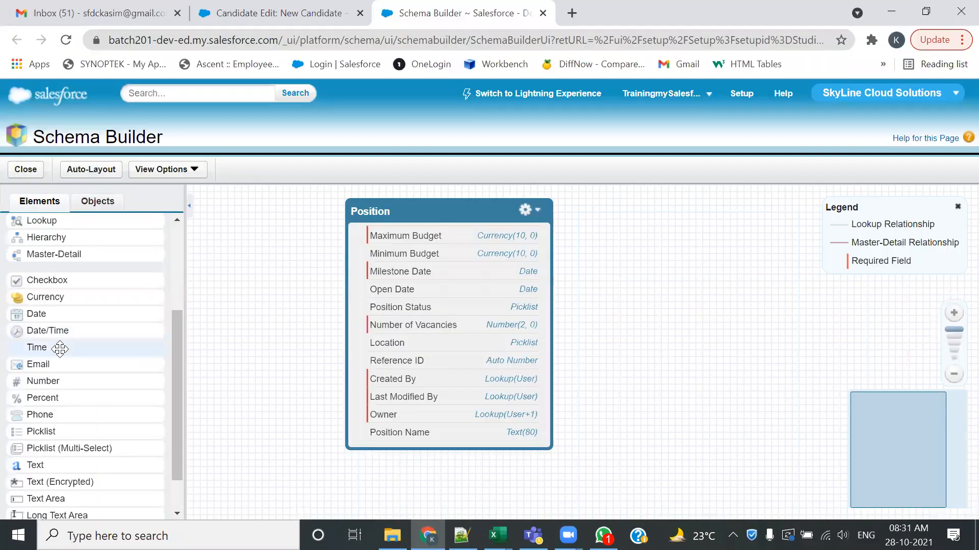
left_click_drag(52, 366, 393, 327)
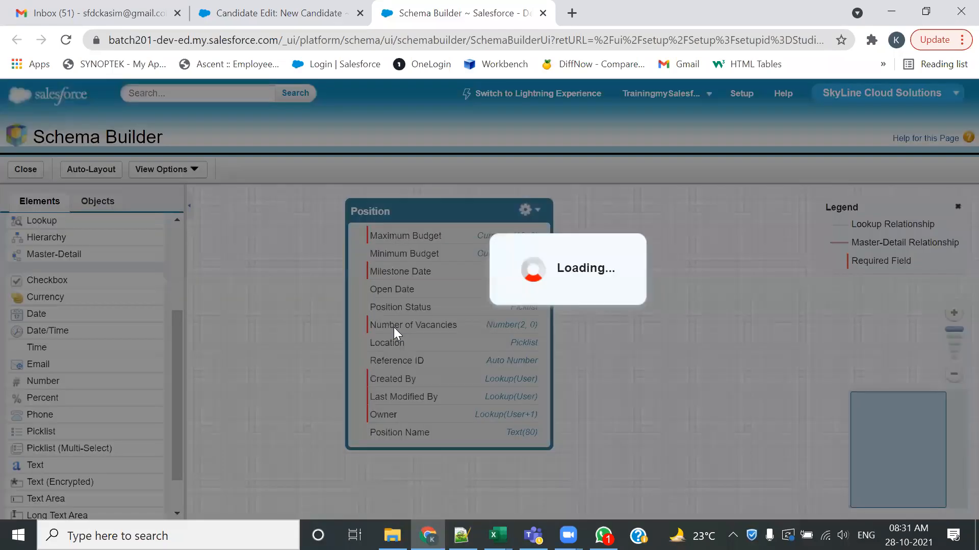
type("HR Email ID")
key("Tab")
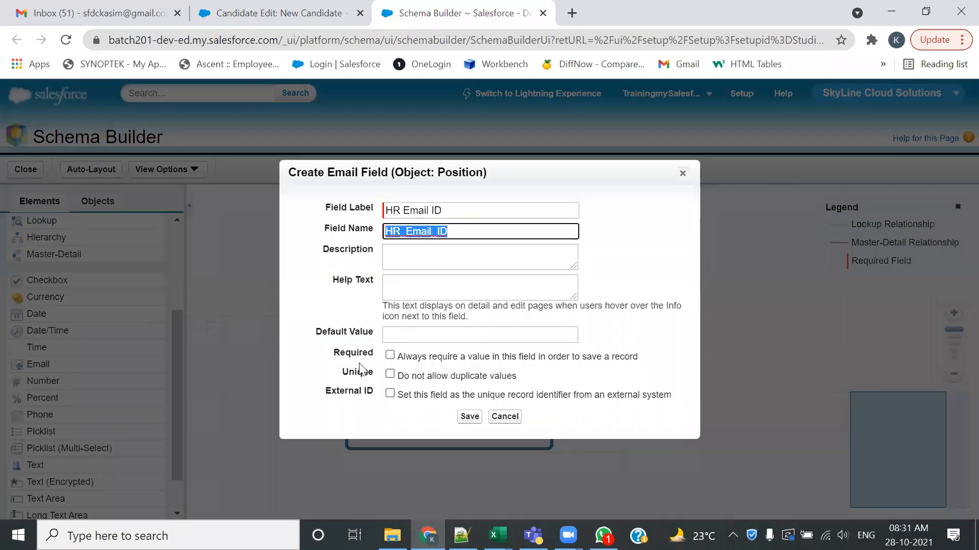
left_click(390, 355)
left_click(466, 416)
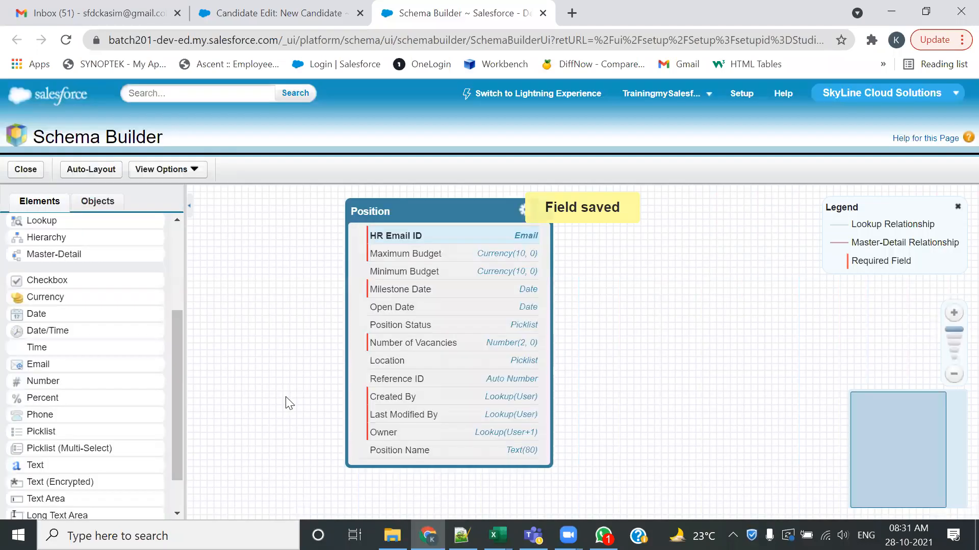
Copy the Contact Number label from the specification and save it as a non-required Phone field on Position.
key("alt+Tab")
left_click_drag(60, 333, 148, 332)
key("ctrl+c")
key("alt+Tab")
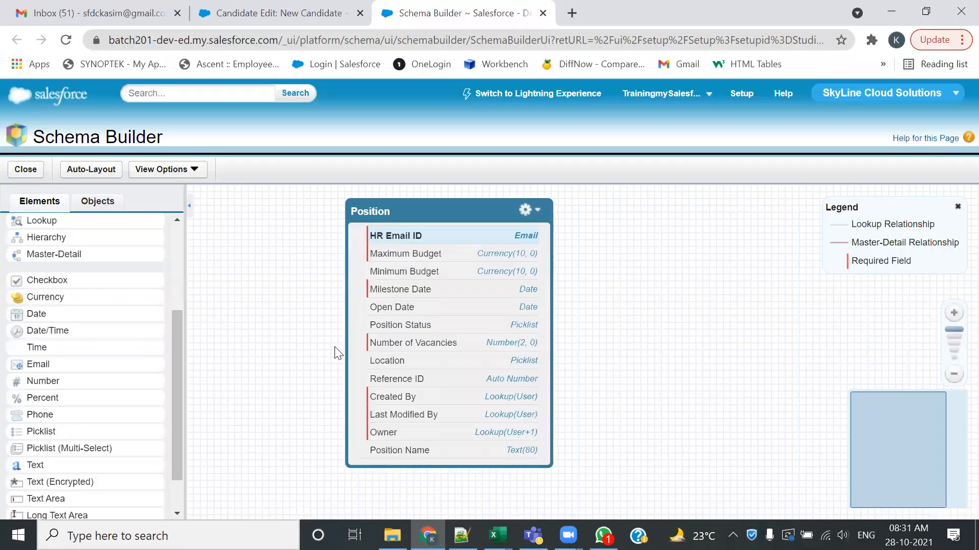
left_click_drag(49, 415, 398, 295)
key("ctrl+v")
key("Tab")
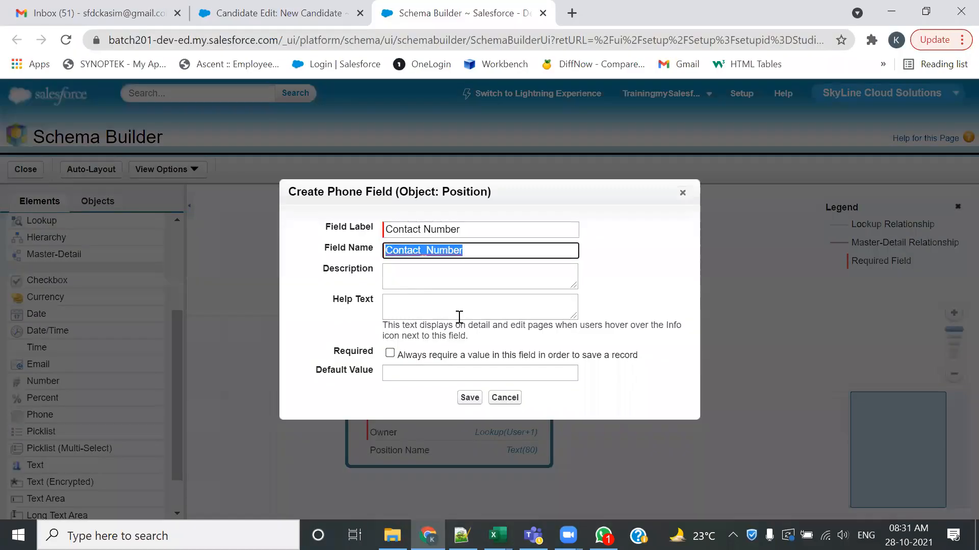
left_click(470, 397)
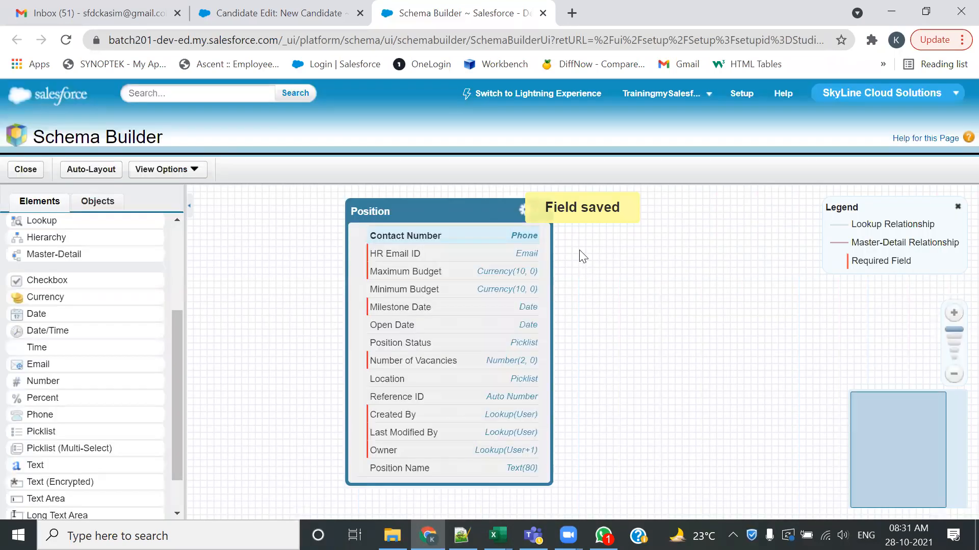
Copy the Travel Required label from the specification and save it as a Checkbox field on Position.
key("alt+Tab")
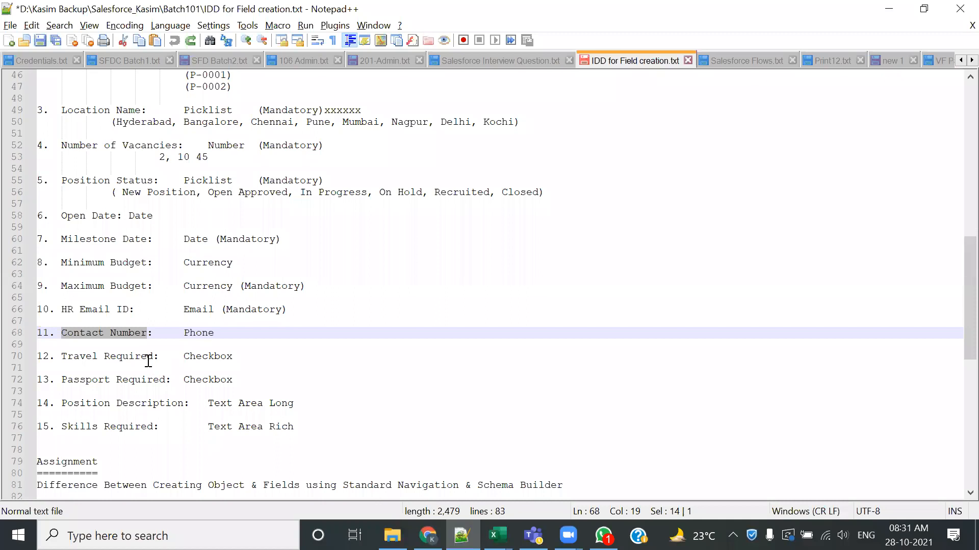
left_click_drag(62, 356, 152, 356)
key("ctrl+c")
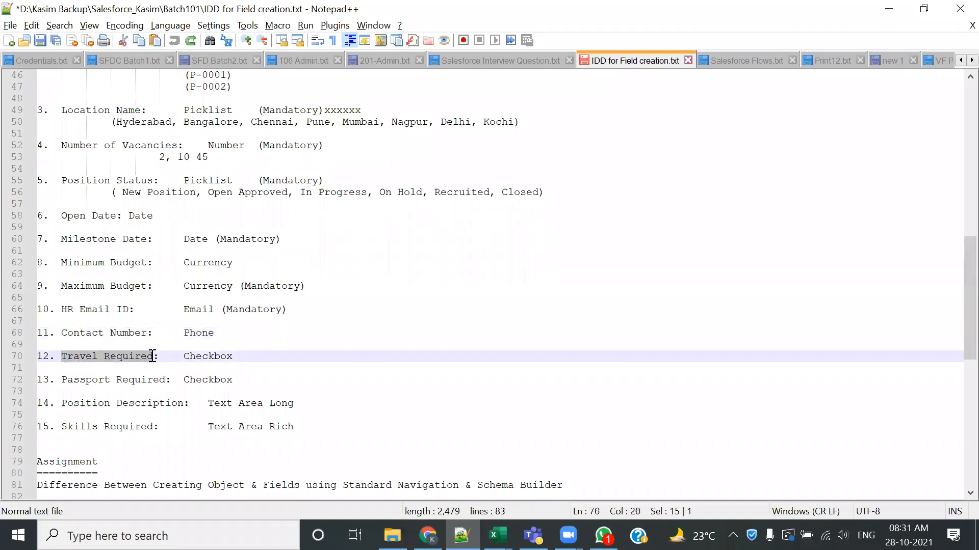
key("alt+Tab")
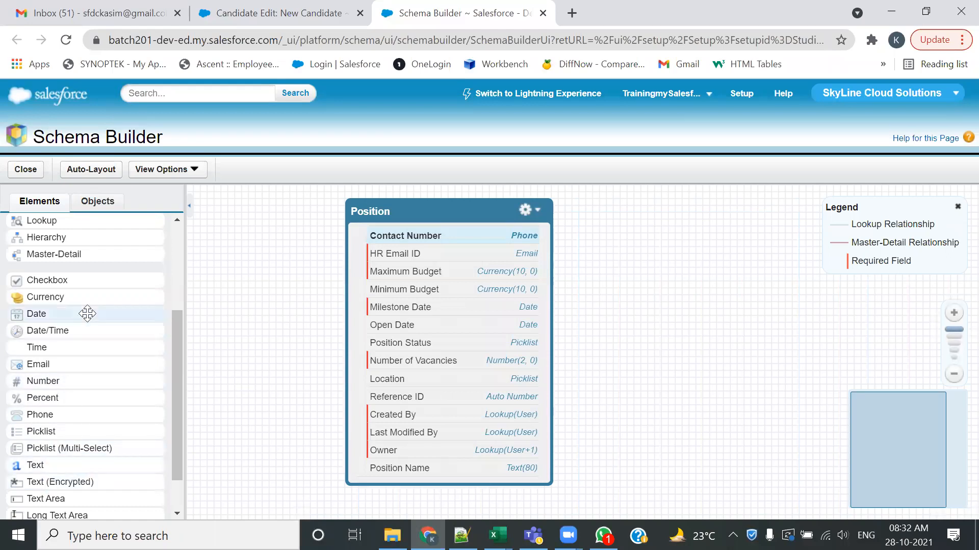
left_click_drag(65, 279, 442, 290)
key("ctrl+v")
key("Tab")
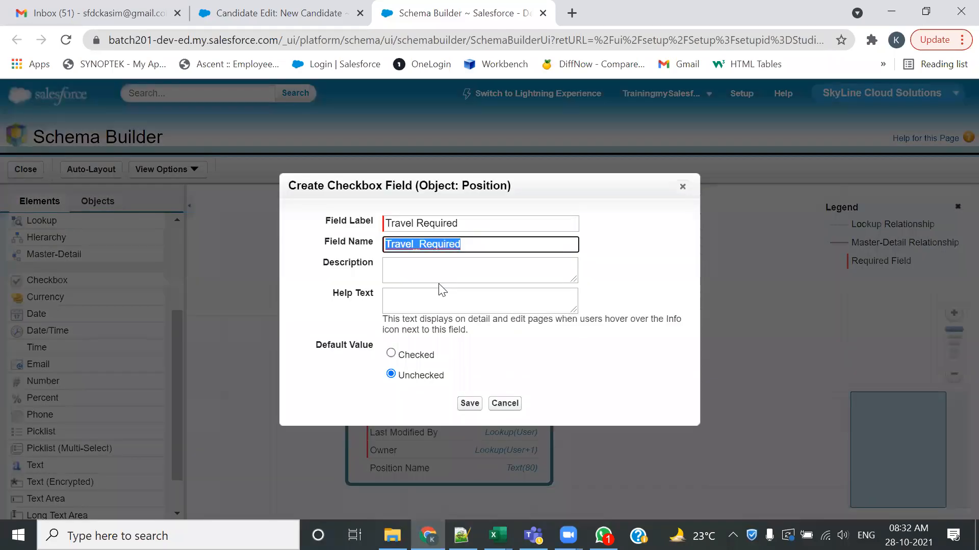
left_click(468, 403)
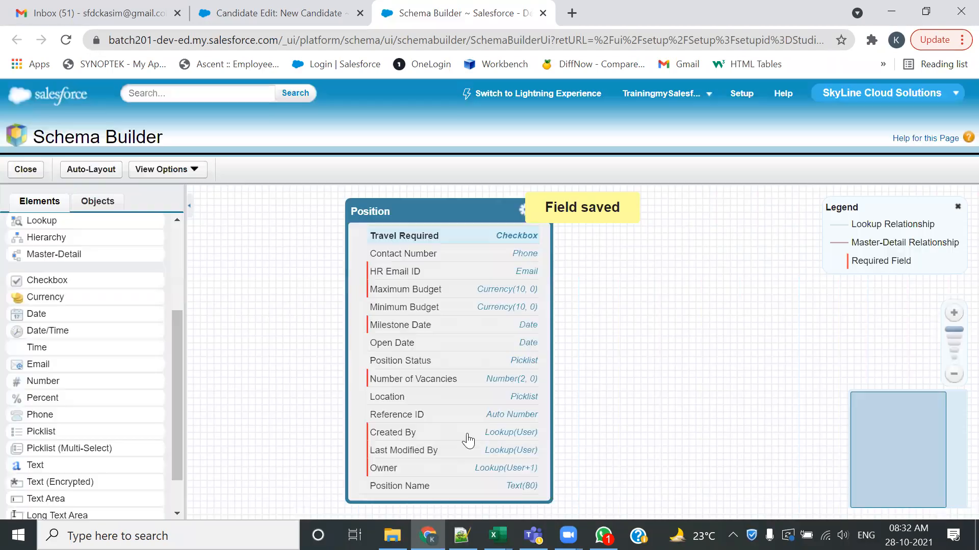
Copy the Passport Required label from the specification and save it as a Checkbox field on Position.
key("alt+Tab")
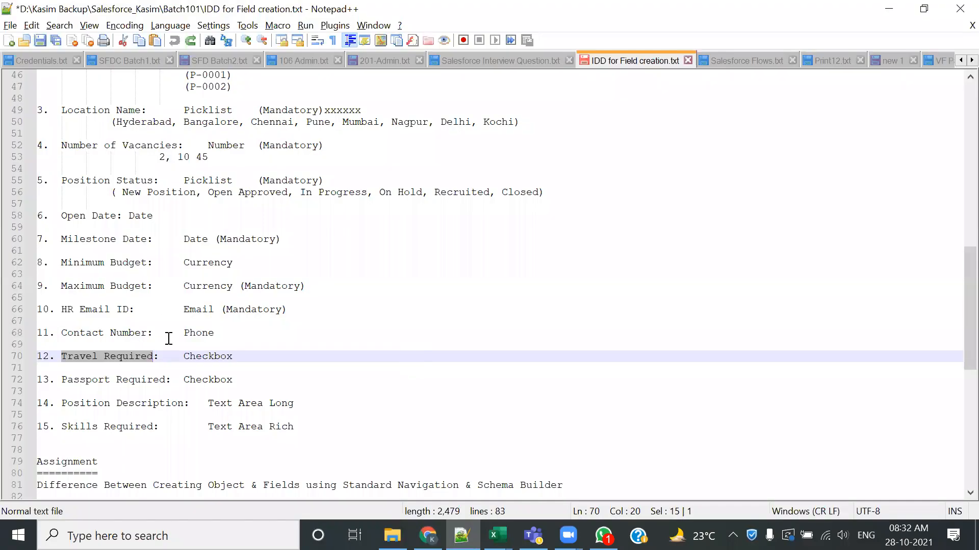
left_click_drag(62, 309, 166, 309)
key("ctrl+c")
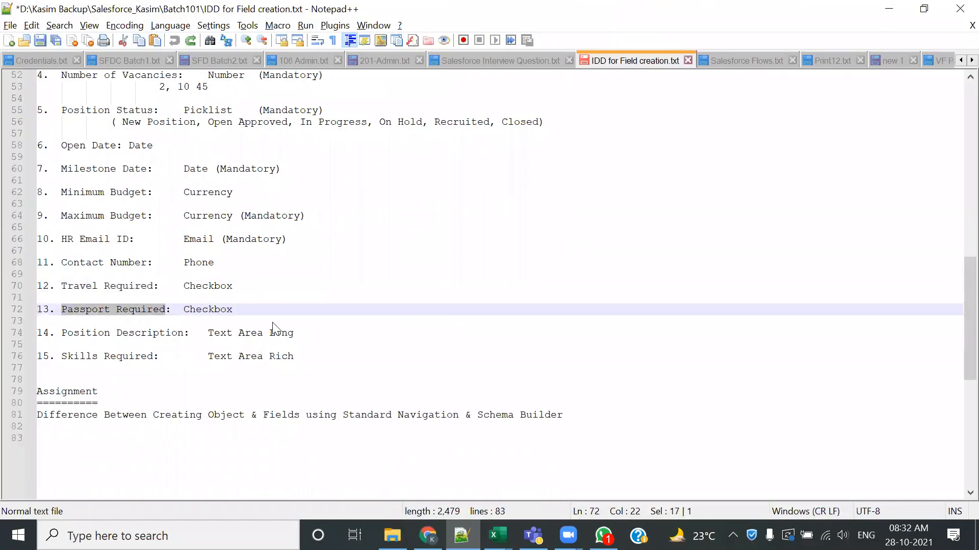
key("alt+Tab")
left_click_drag(47, 281, 424, 290)
key("ctrl+v")
key("Tab")
left_click(479, 407)
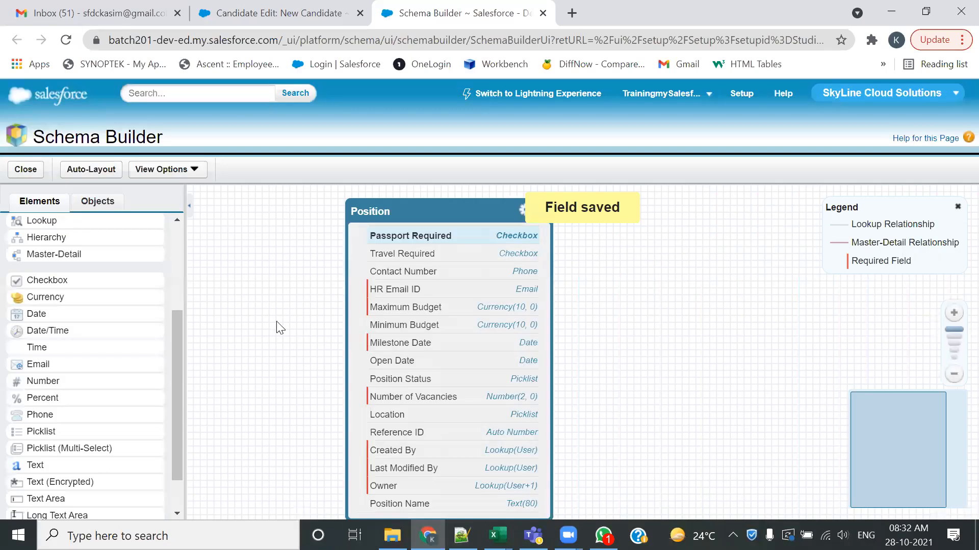
Add a Long Text Area field labelled Position Description with 5 visible lines to Position, taking the label from the specification, and save it.
key("alt+Tab")
left_click_drag(58, 333, 186, 332)
key("ctrl+c")
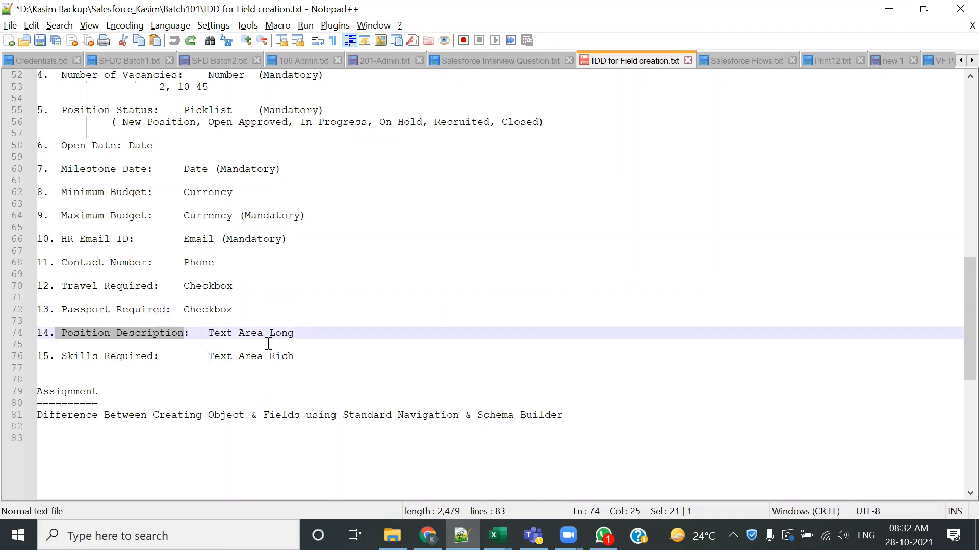
key("alt+Tab")
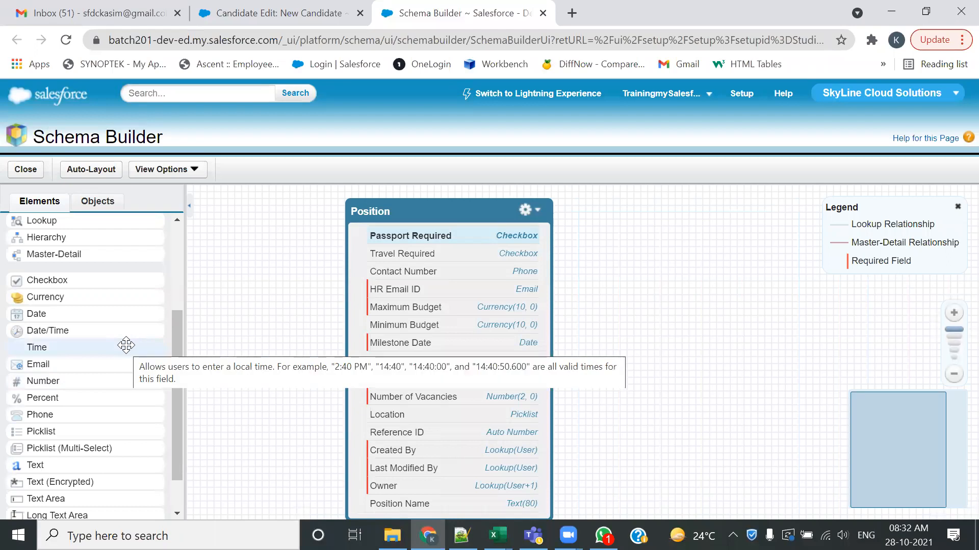
scroll(126, 346, "down", 2)
left_click_drag(53, 467, 429, 333)
key("ctrl+v")
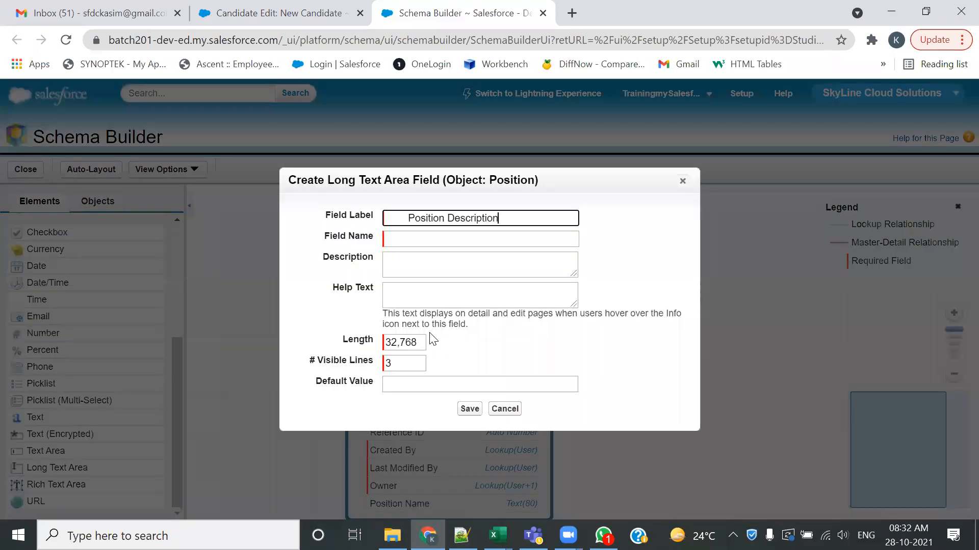
key("Tab")
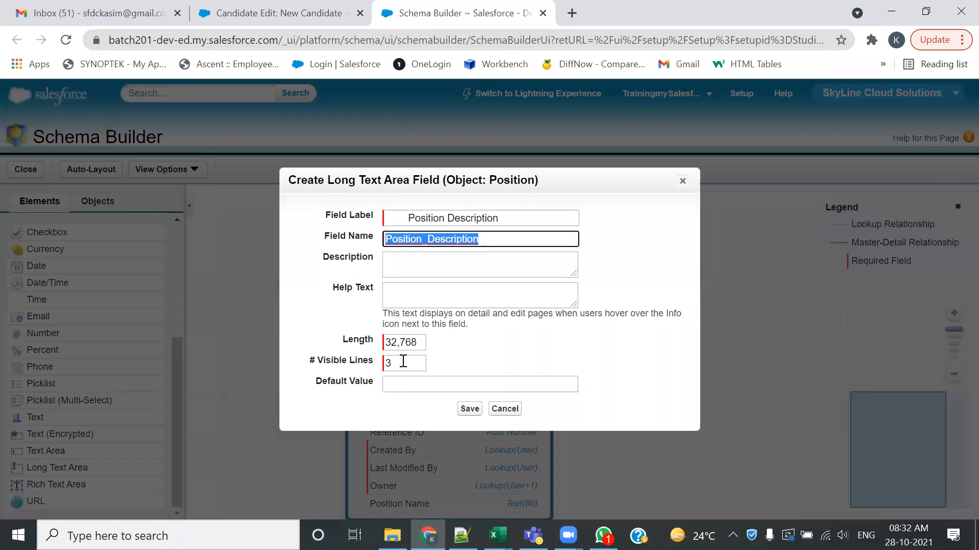
left_click(402, 362)
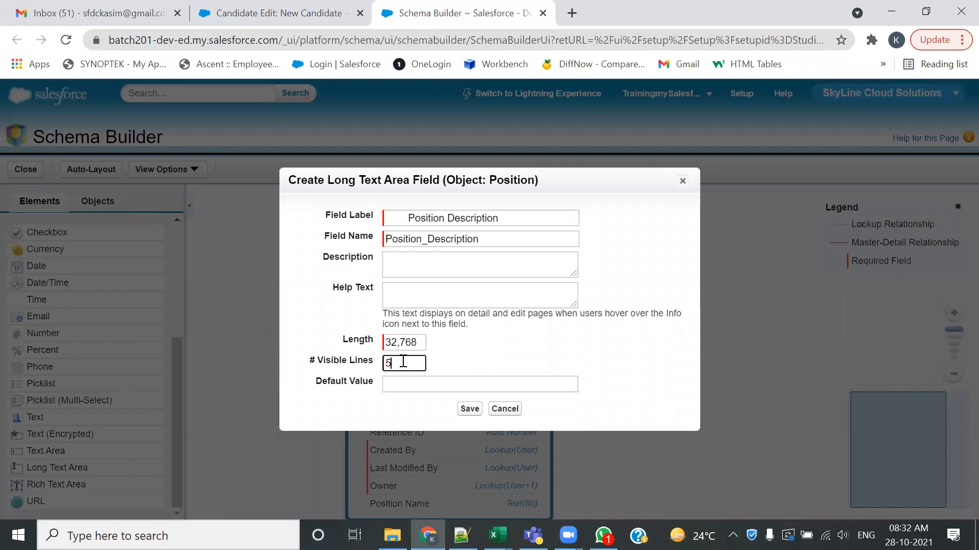
left_click(421, 343)
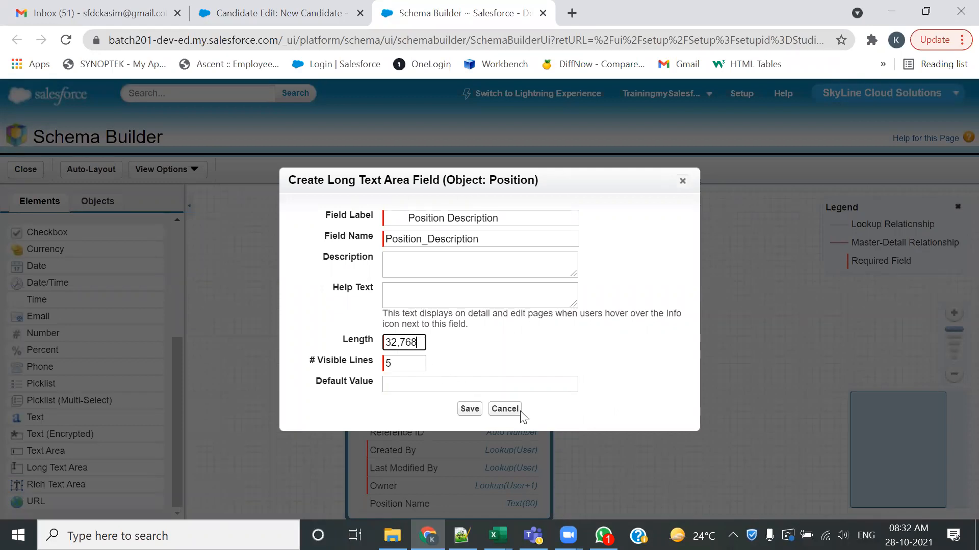
left_click(468, 410)
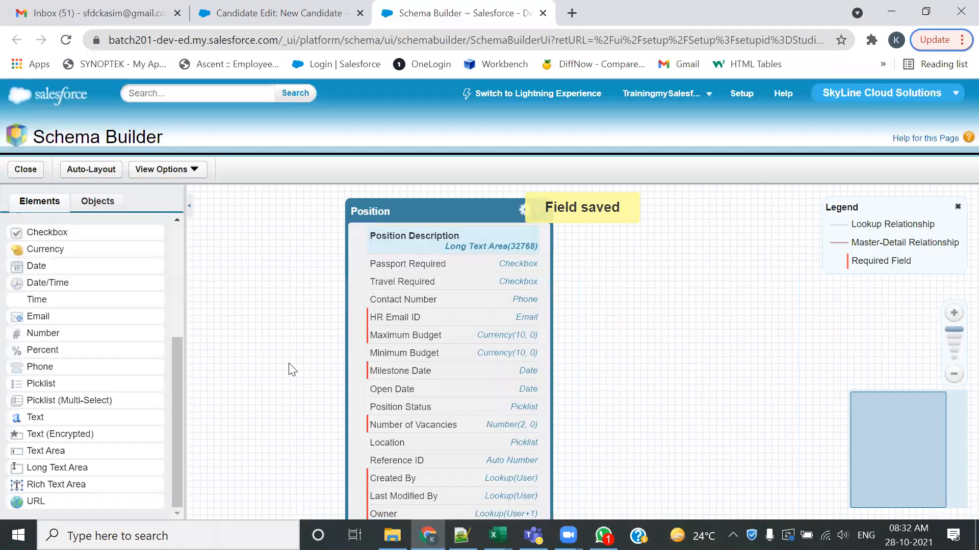
Add a Rich Text Area field labelled Skills Required with 10 visible lines to Position, taking the label from the specification, and save it.
key("alt+Tab")
left_click_drag(62, 355, 154, 354)
key("ctrl+c")
key("alt+Tab")
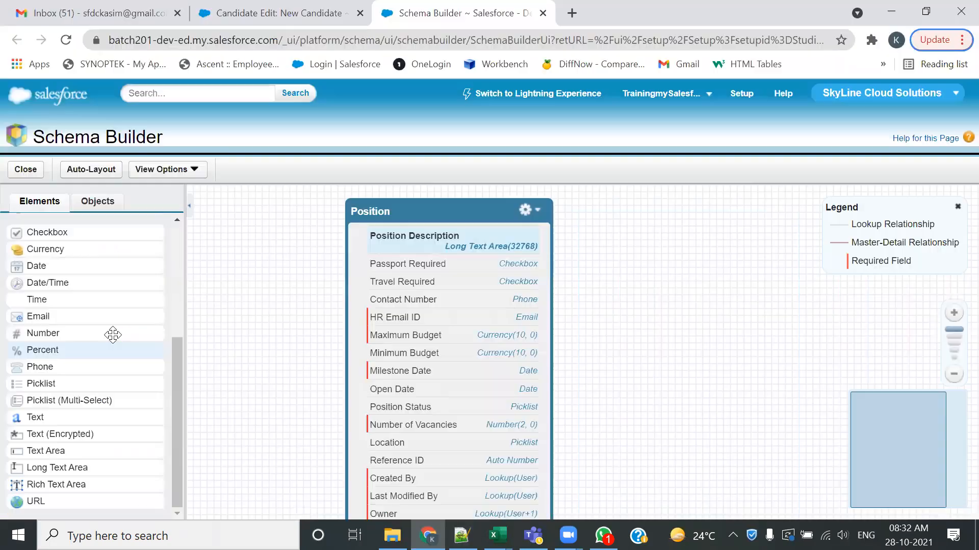
left_click_drag(70, 485, 430, 303)
key("ctrl+v")
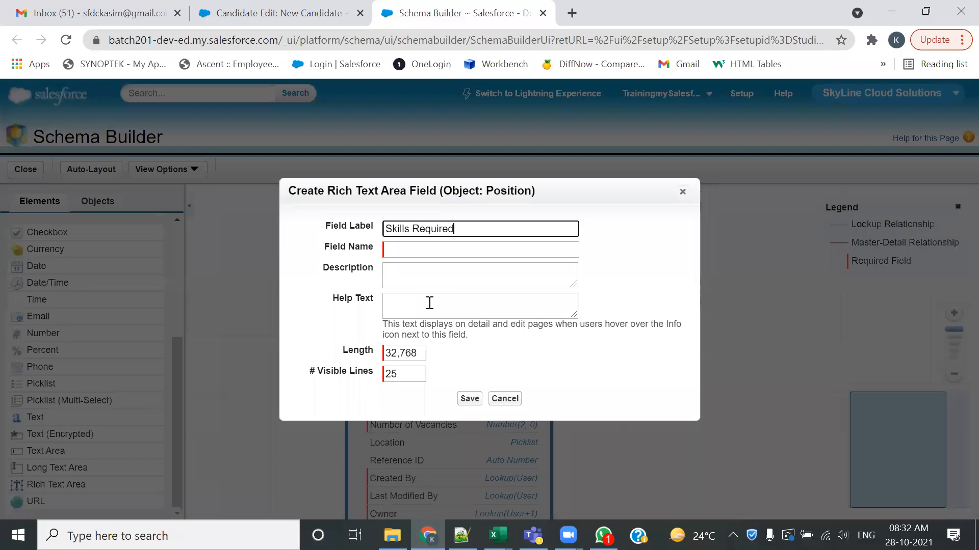
double_click(400, 377)
type("10")
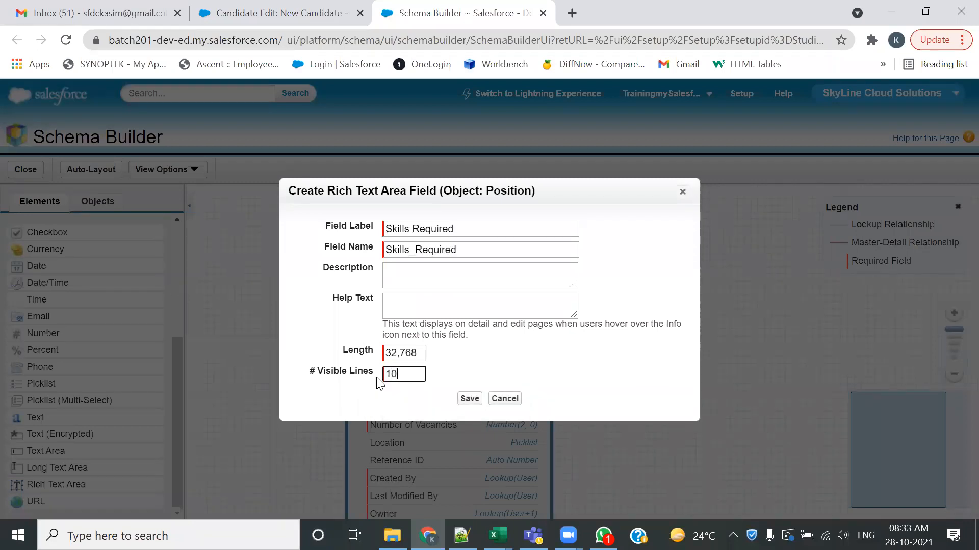
left_click(466, 395)
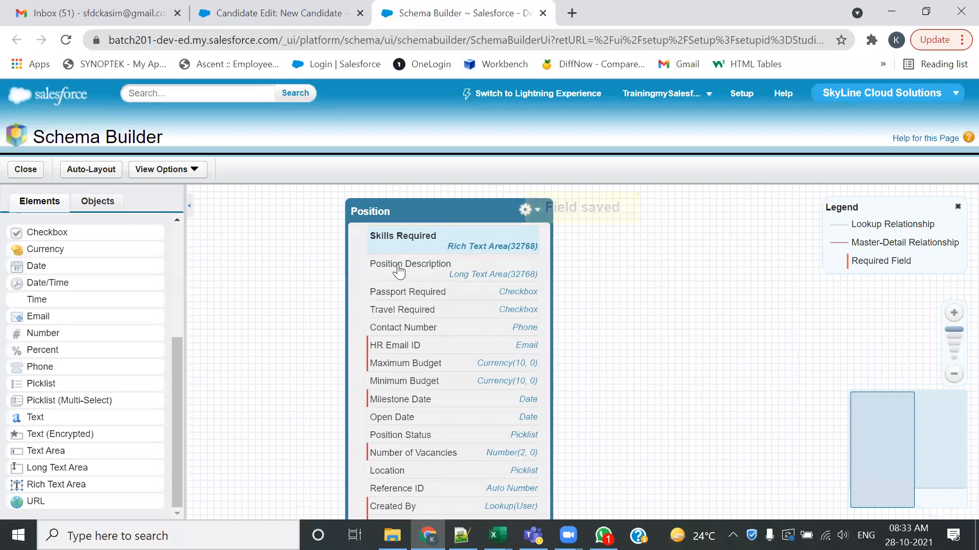
Check Position's field list in Schema Builder against the Notepad++ specification and look at the Positions home page.
key("alt+Tab")
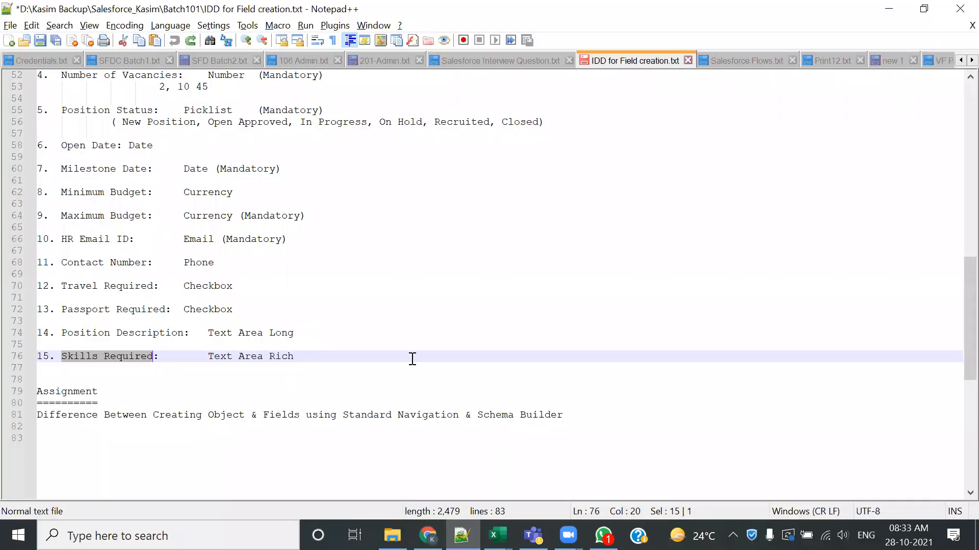
key("alt+Tab")
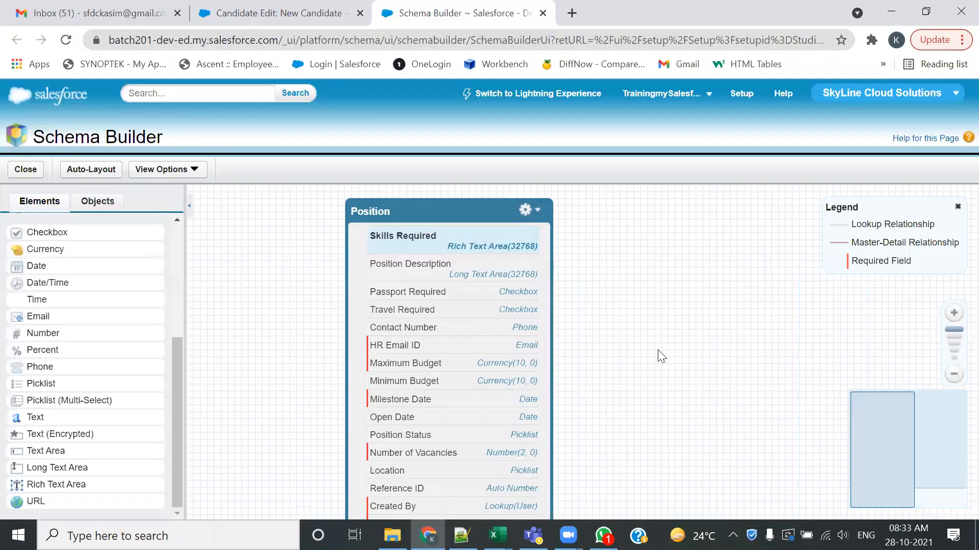
left_click(330, 13)
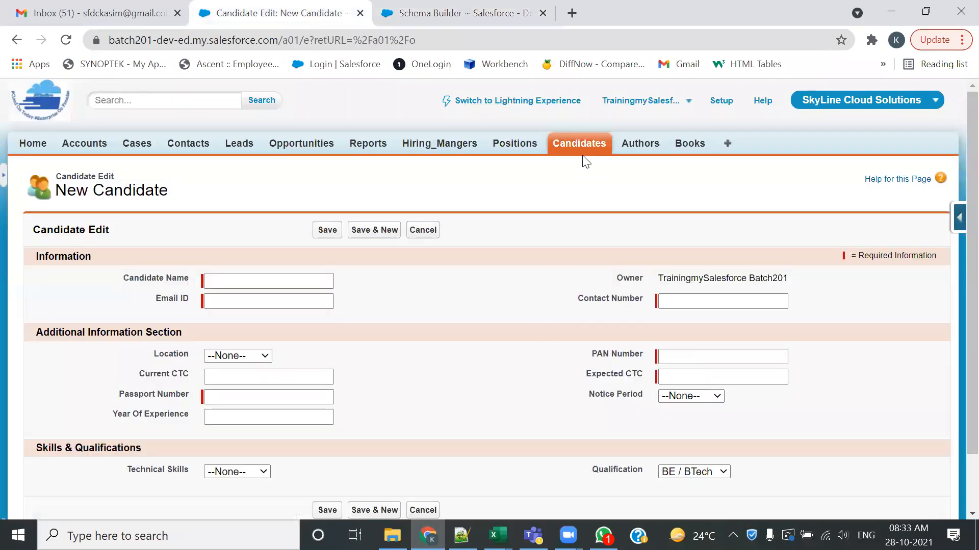
left_click(504, 150)
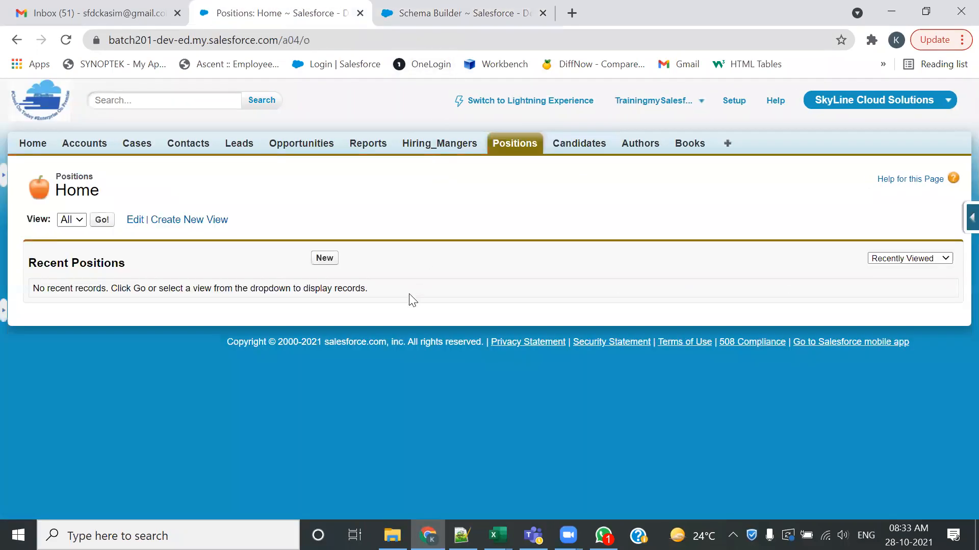
left_click(432, 6)
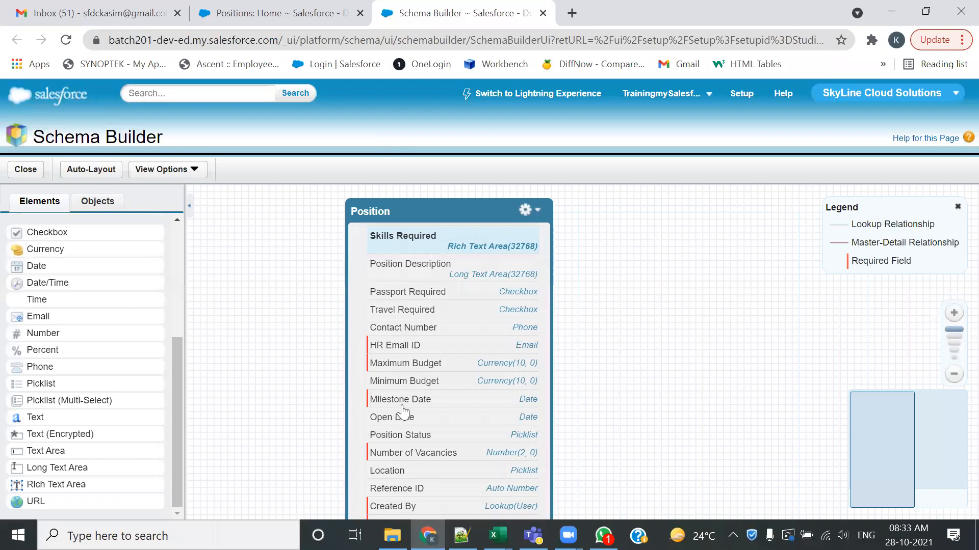
left_click_drag(678, 358, 677, 293)
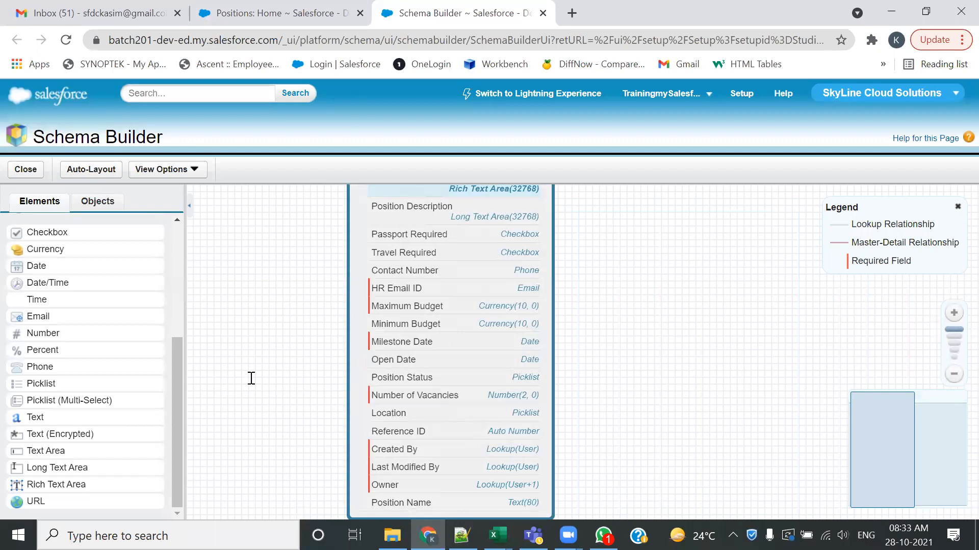
key("alt+Tab")
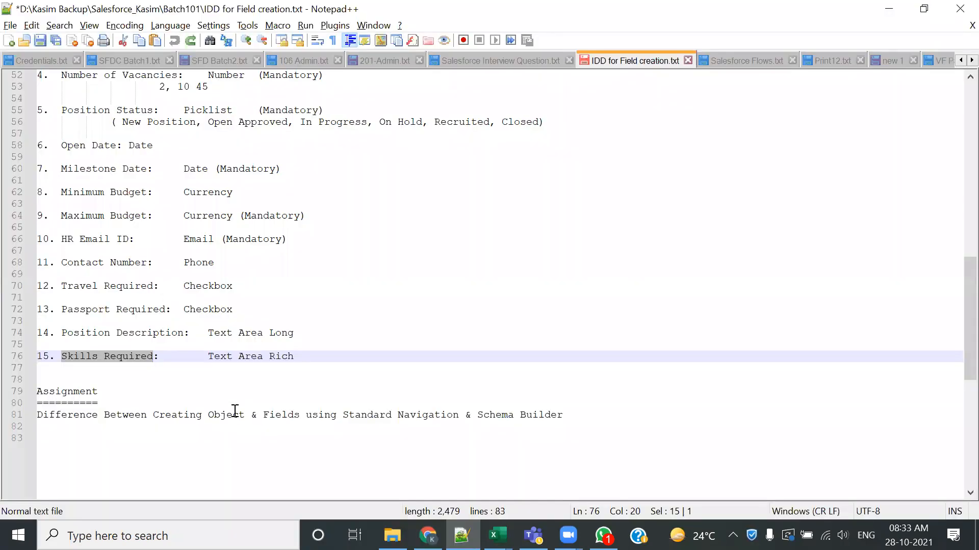
key("alt+Tab")
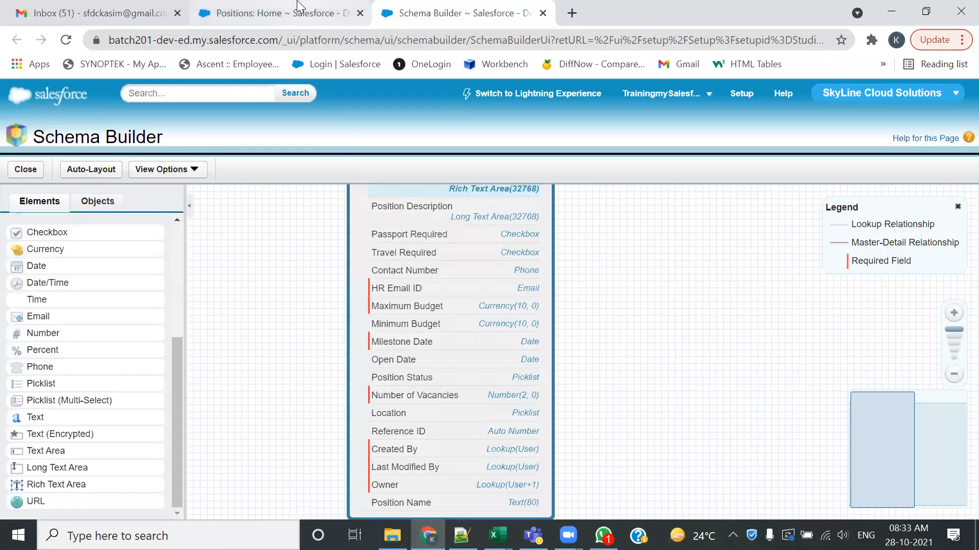
Start a new Position record and examine which fields its entry form offers.
left_click(278, 12)
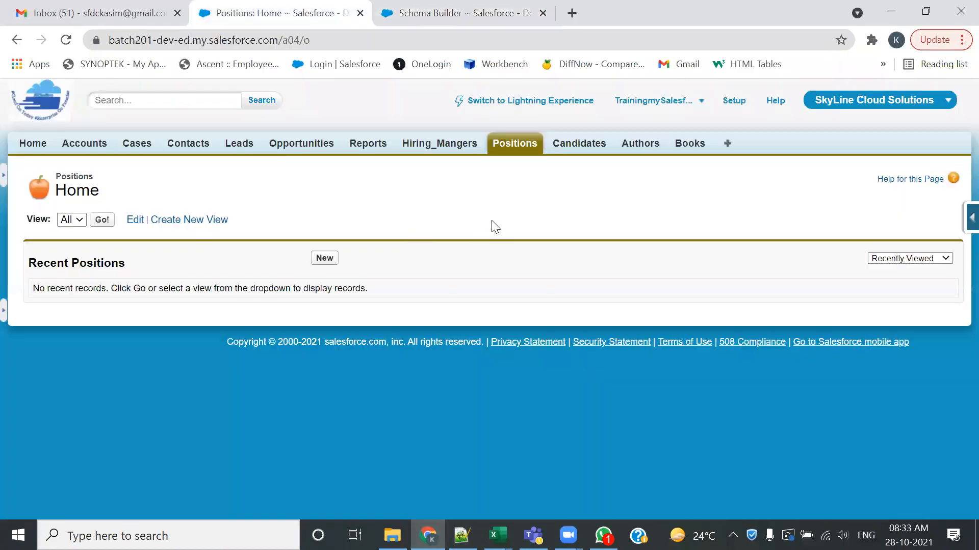
left_click(333, 262)
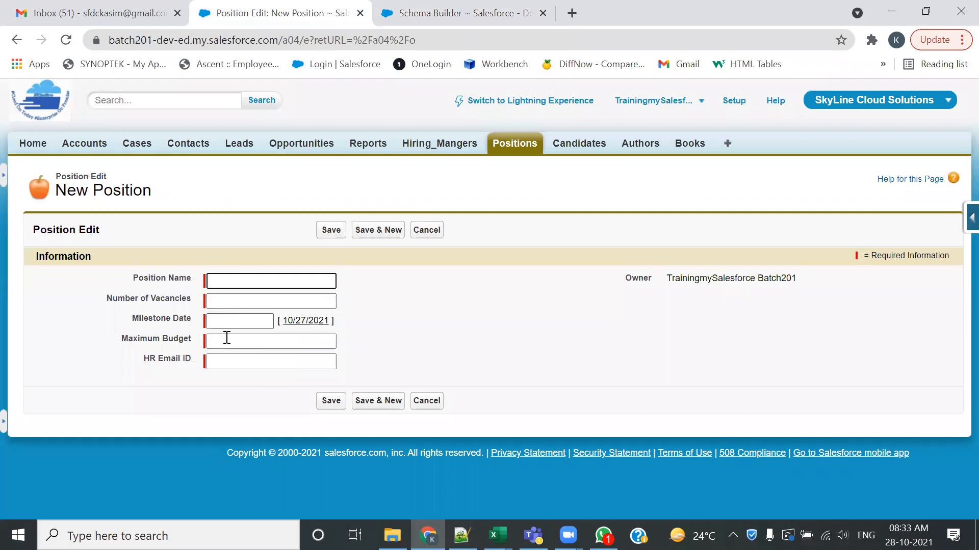
left_click_drag(137, 283, 199, 286)
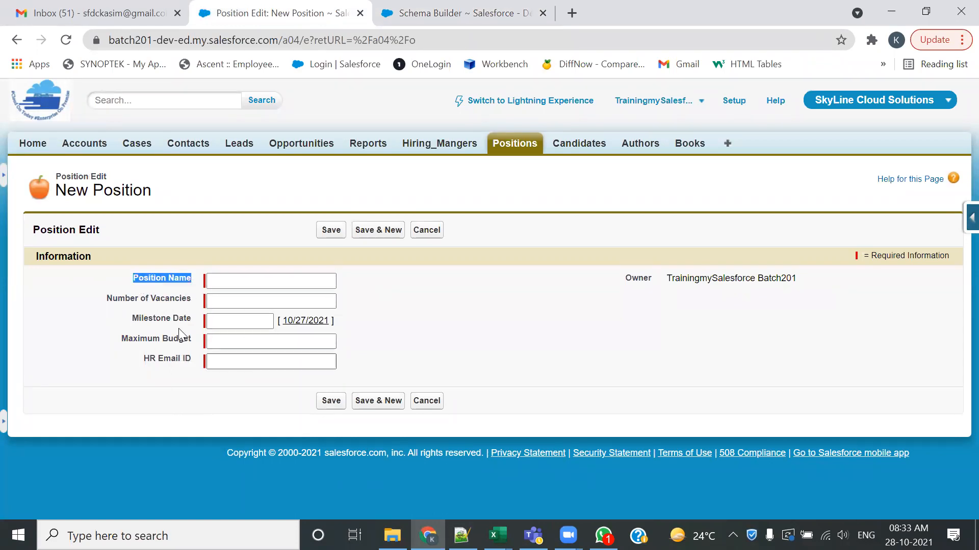
left_click_drag(104, 300, 205, 426)
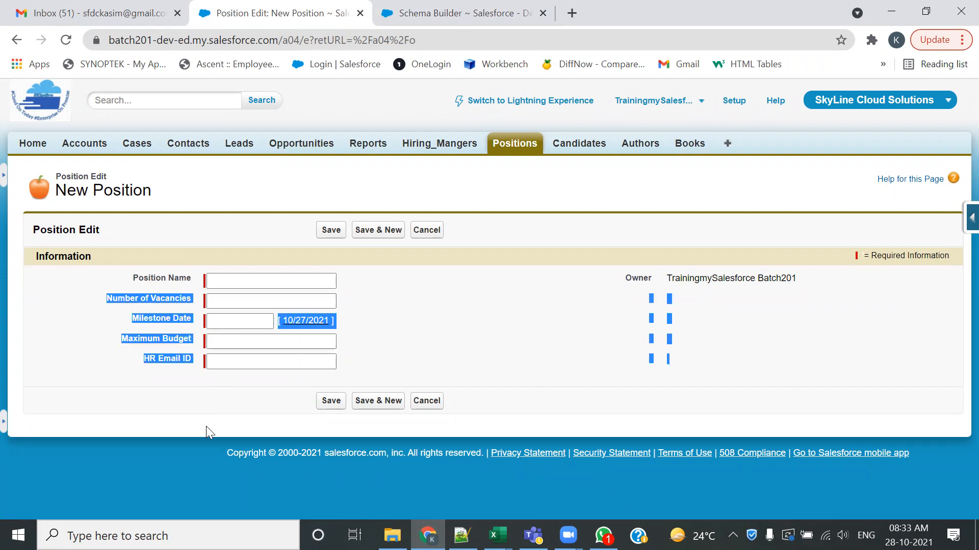
left_click(448, 352)
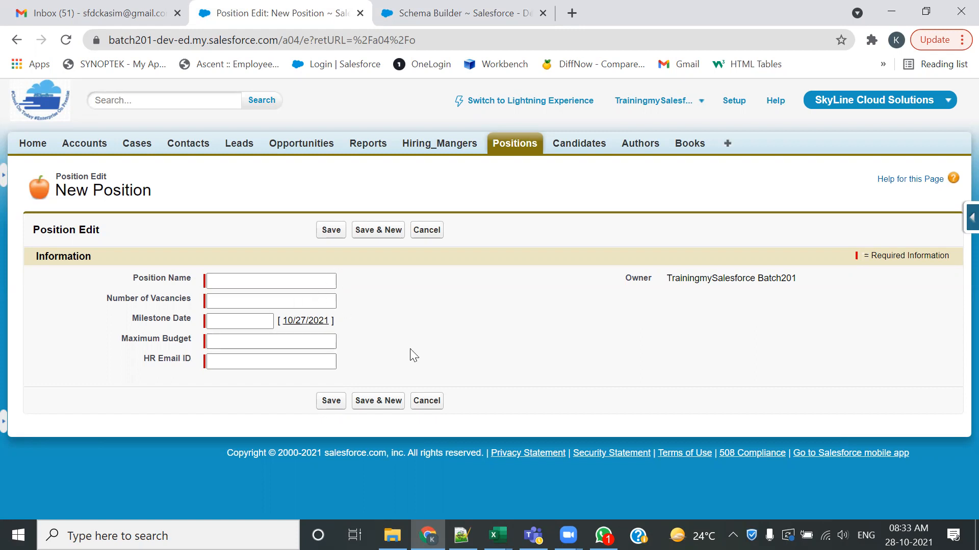
left_click(476, 491)
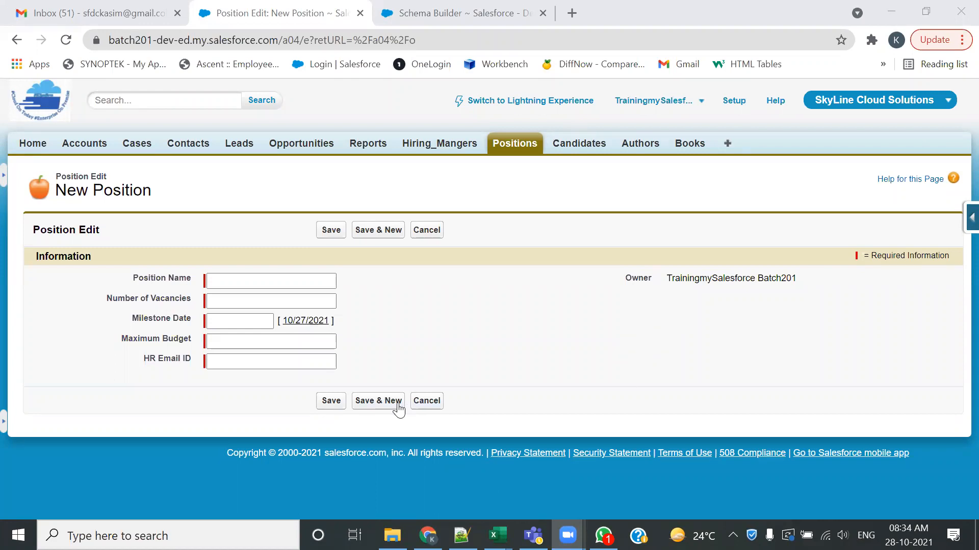
Compare the fields on the New Position form with Position's full field list in Schema Builder.
left_click(441, 12)
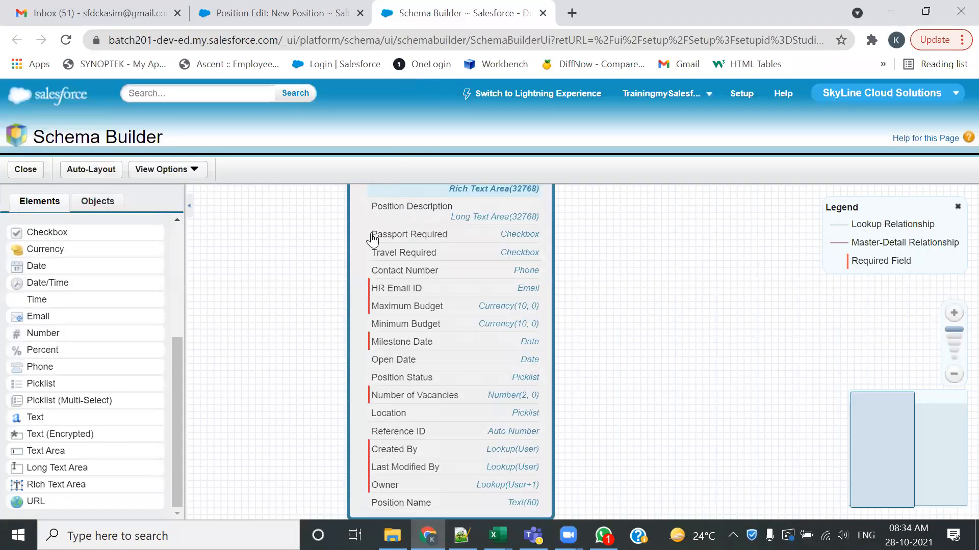
scroll(651, 322, "down", 1)
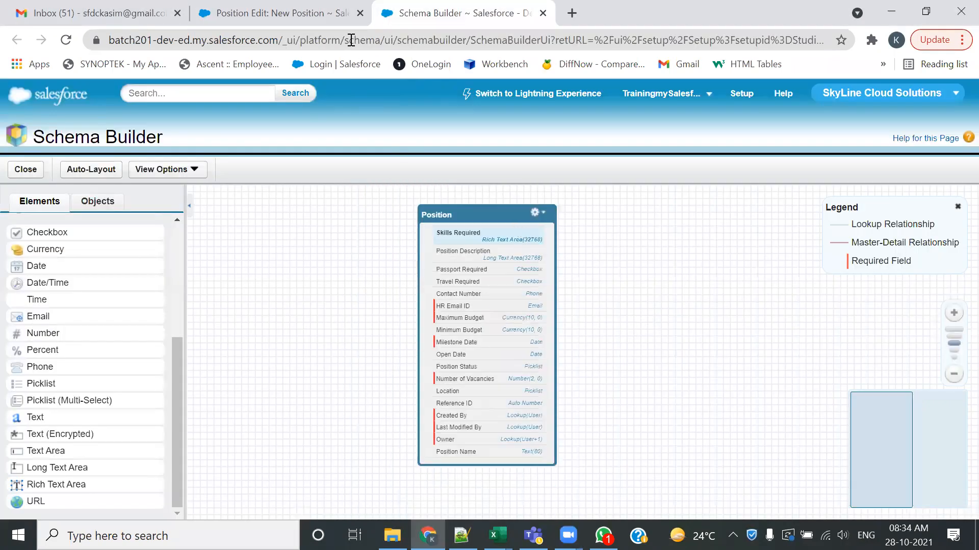
left_click(306, 12)
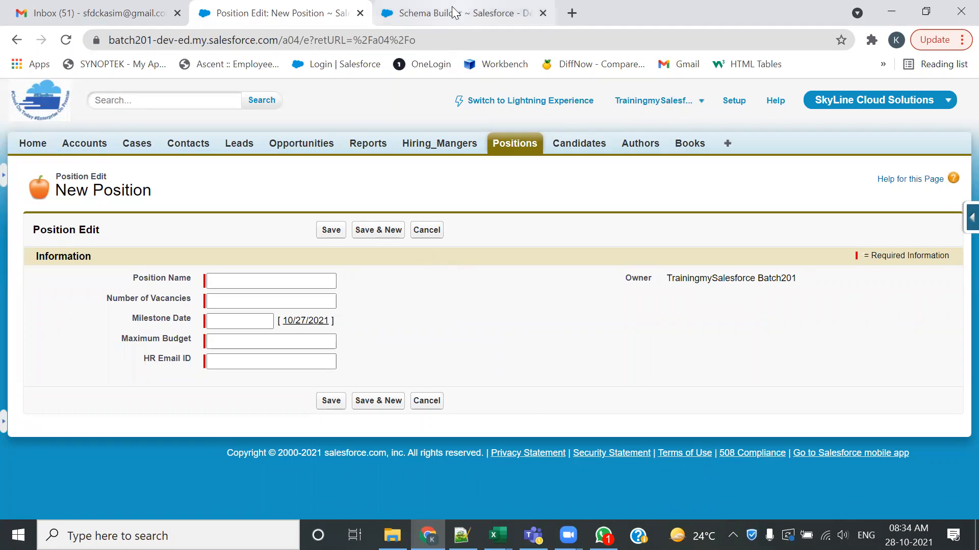
left_click(432, 12)
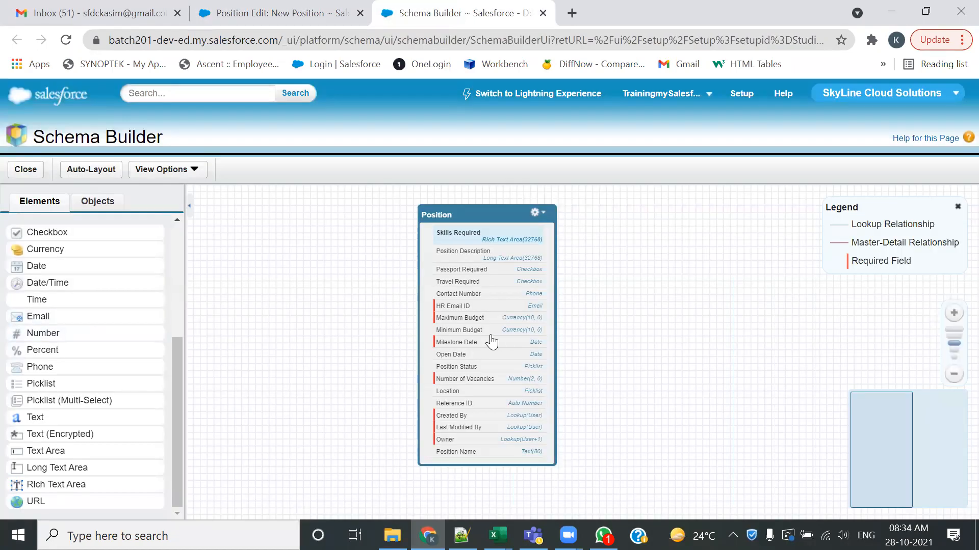
left_click(286, 12)
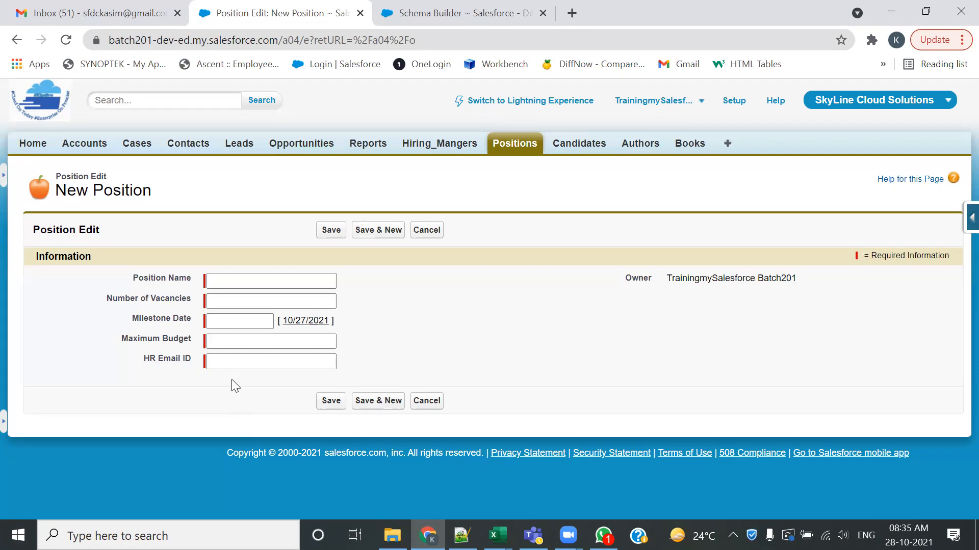
Open Position's page layout for editing from the New Position form and locate its Information section.
left_click(971, 219)
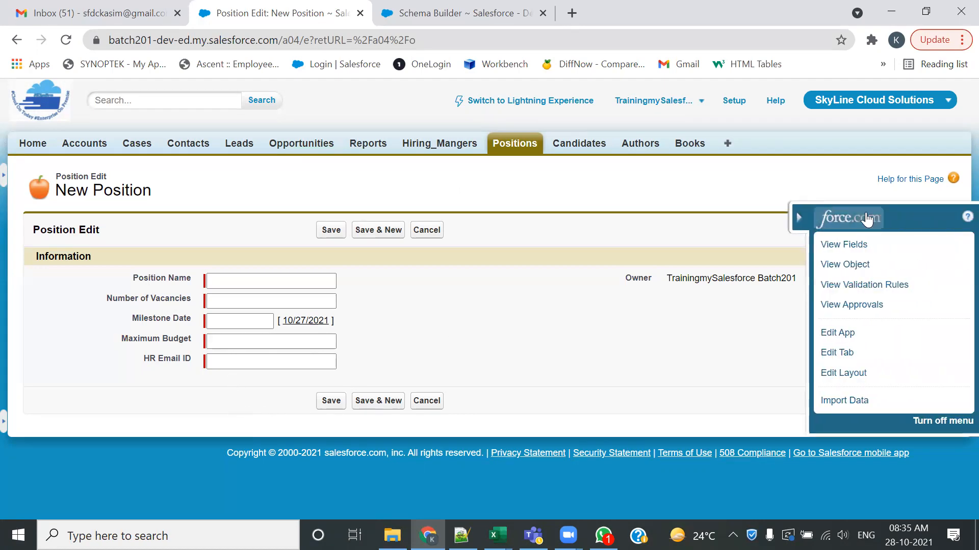
left_click(844, 374)
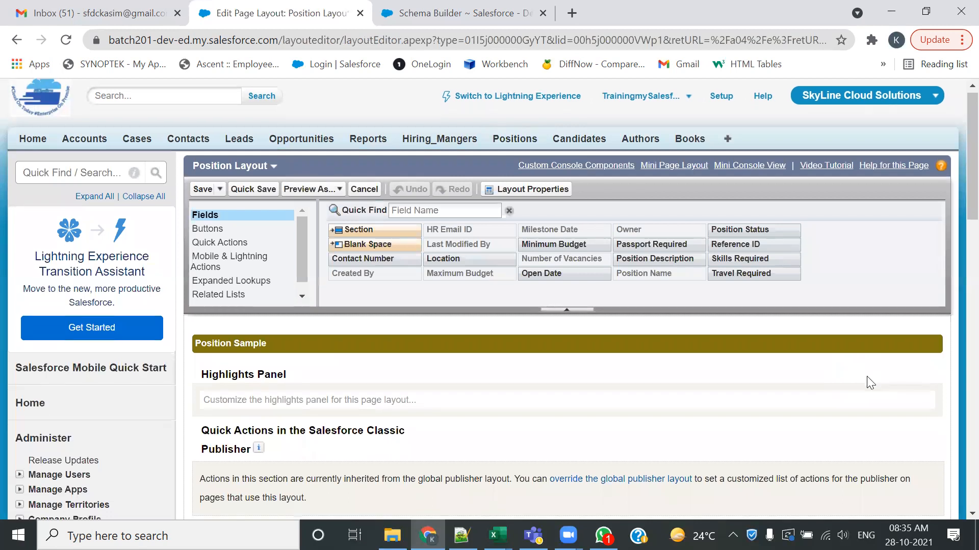
scroll(844, 380, "down", 5)
scroll(830, 370, "down", 3)
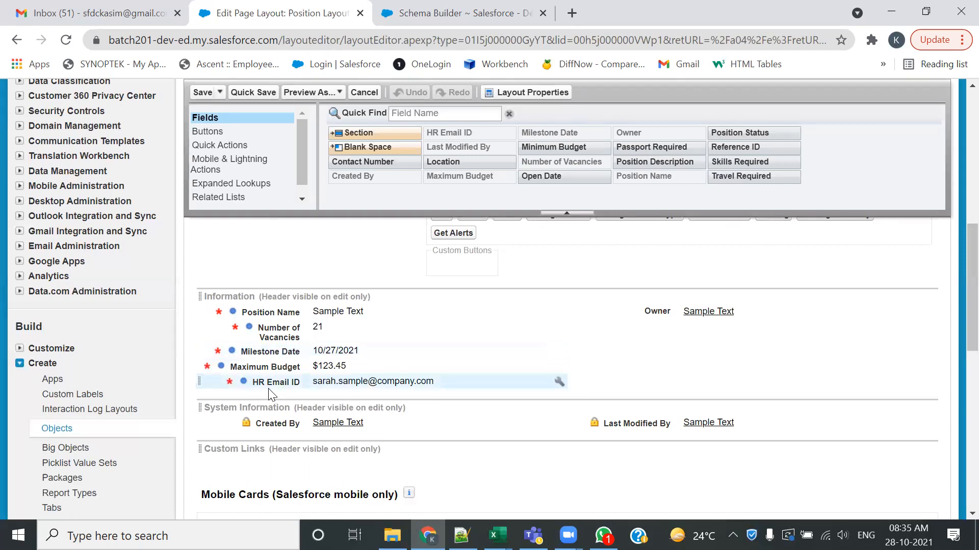
mouse_move(464, 136)
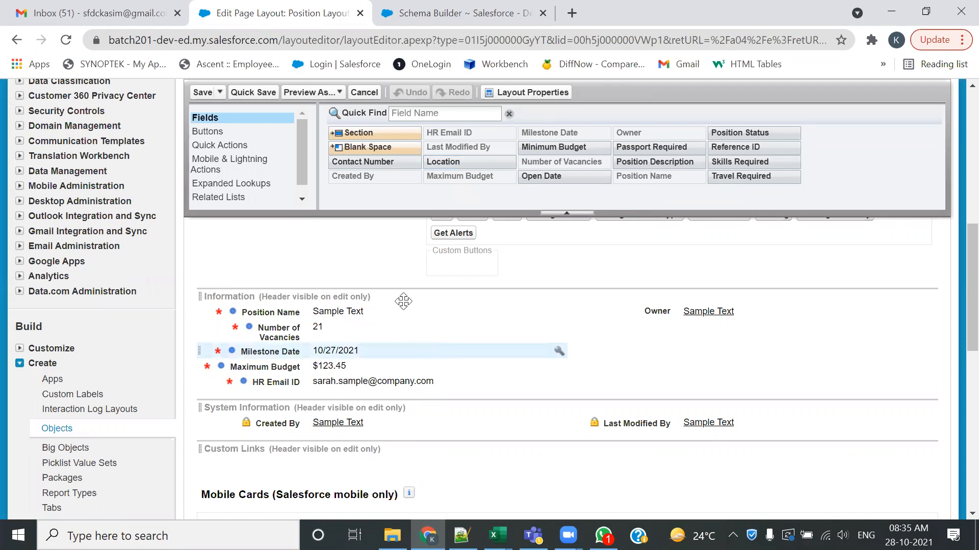
Add Contact Number, Location, Minimum Budget, Open Date and Passport Required to the Information section's Owner column.
left_click_drag(372, 161, 677, 323)
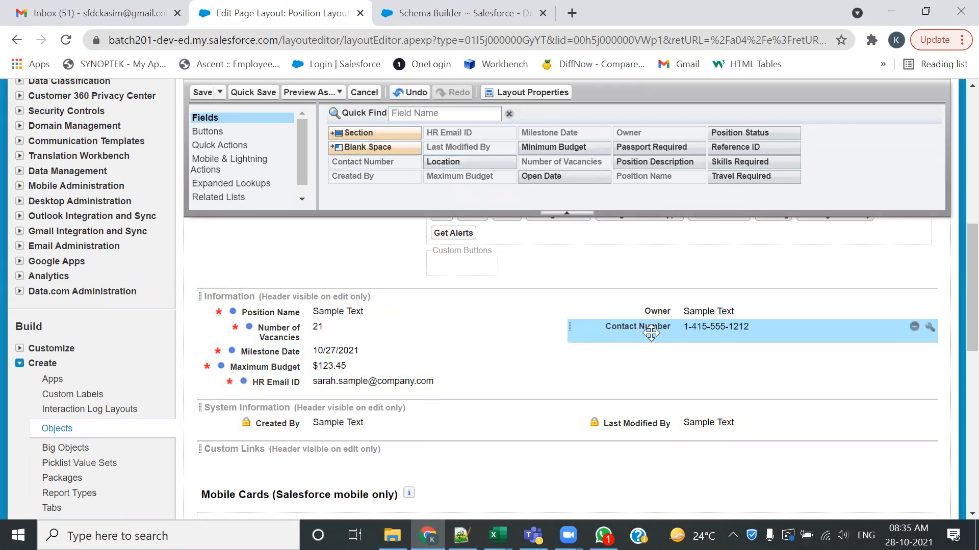
left_click_drag(433, 163, 627, 351)
left_click_drag(547, 148, 614, 366)
left_click_drag(541, 176, 591, 352)
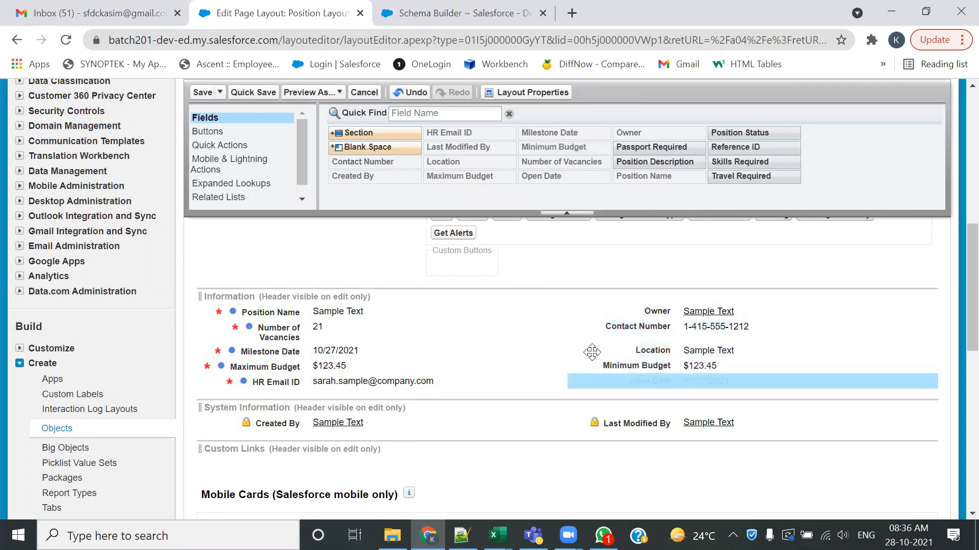
left_click_drag(643, 148, 624, 308)
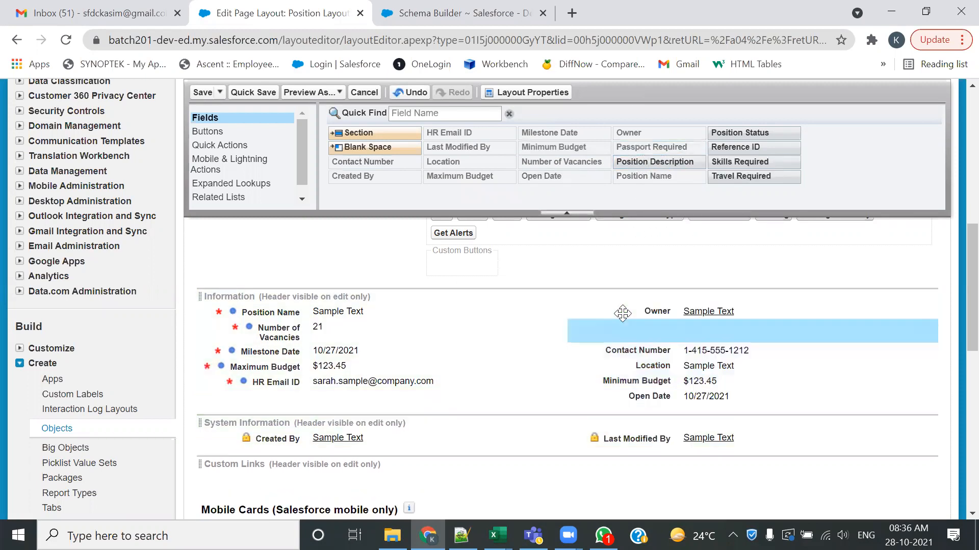
Add Position Description, Position Status, Reference ID, Skills Required and Travel Required to the layout's Information section.
left_click_drag(650, 163, 575, 360)
left_click_drag(739, 133, 472, 411)
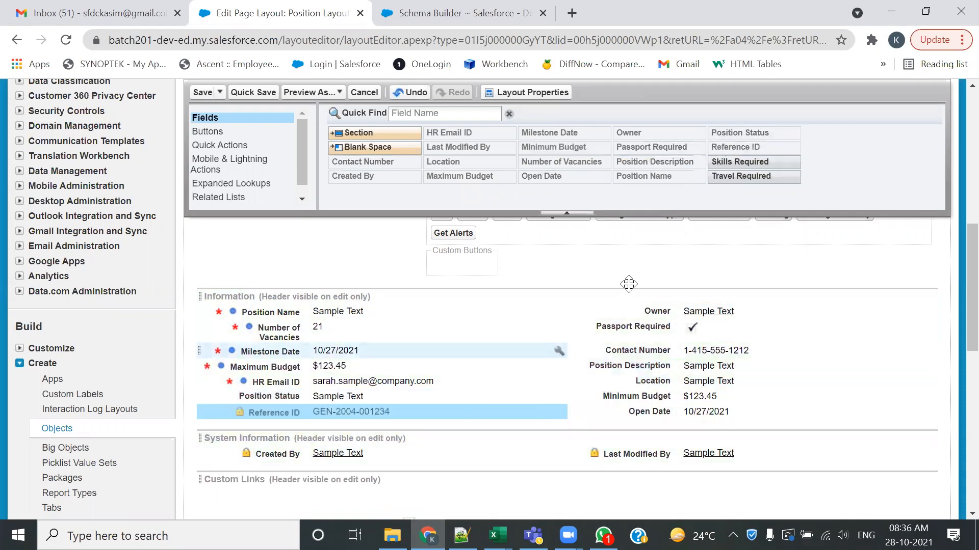
left_click_drag(740, 161, 546, 396)
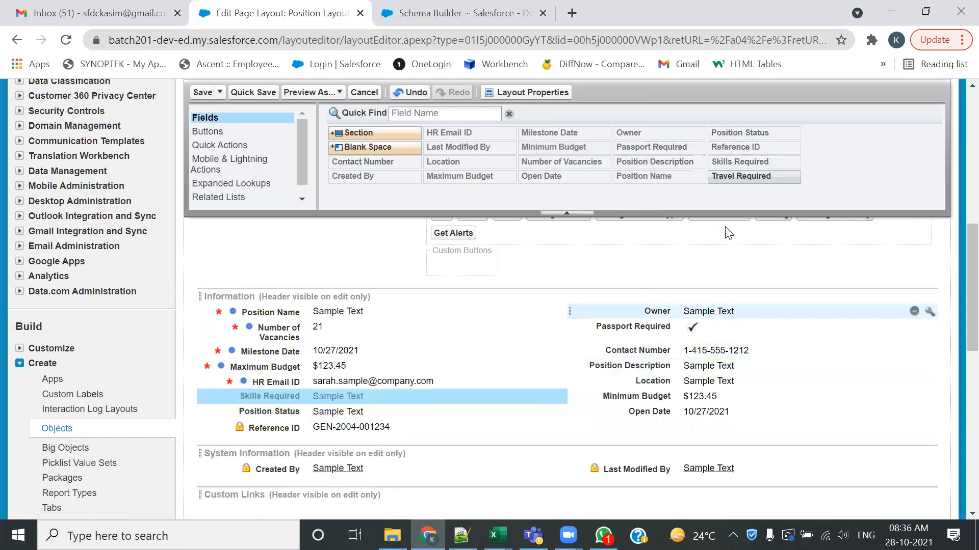
left_click_drag(742, 175, 699, 406)
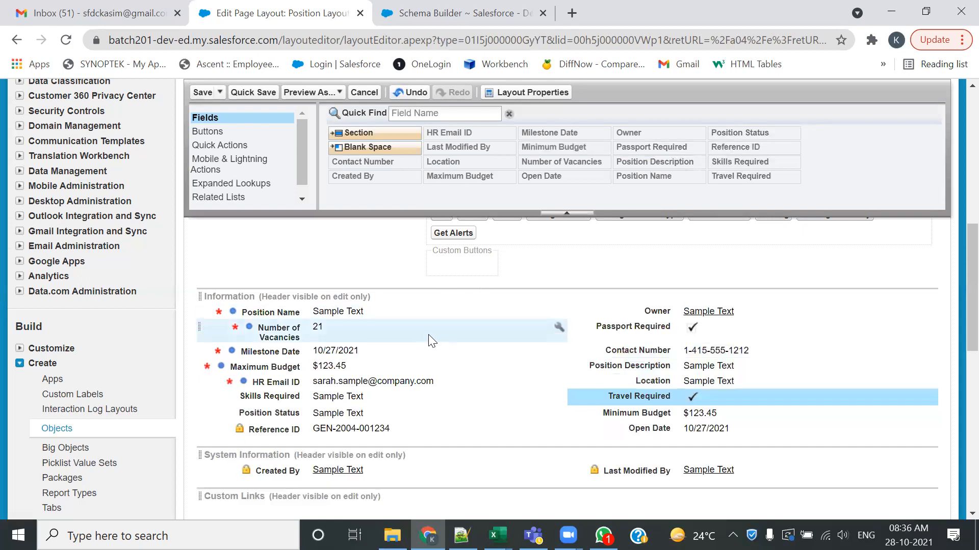
Insert a two-column section named Milestone Dates & Budget Section below Information, with its header hidden on the detail page.
scroll(433, 344, "down", 1)
scroll(434, 347, "up", 1)
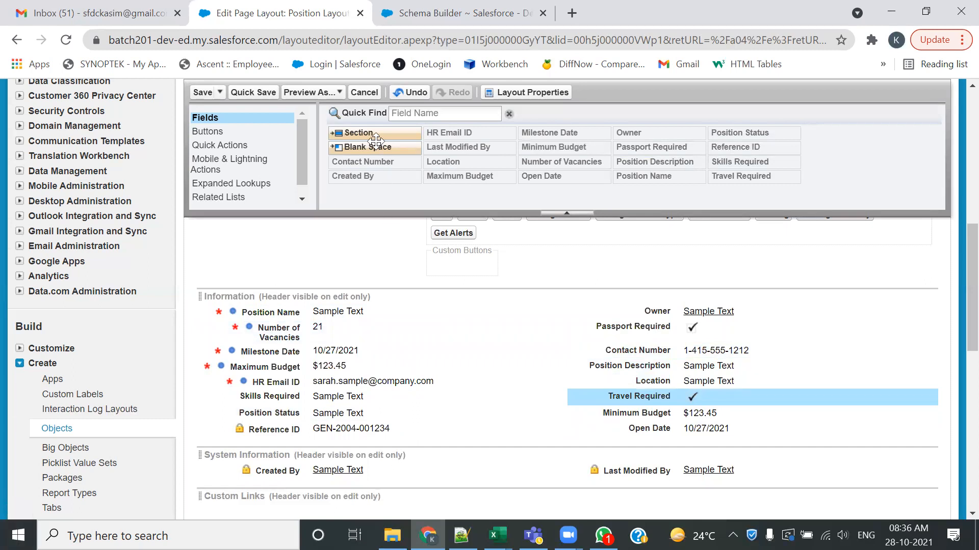
left_click_drag(372, 132, 363, 422)
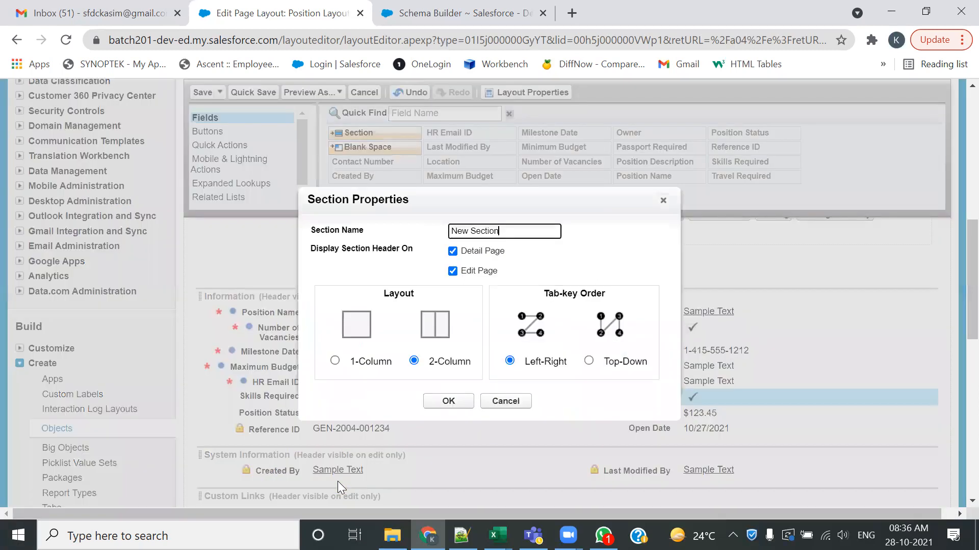
left_click_drag(470, 231, 441, 232)
type("Milestone Dates & Budget")
left_click(453, 251)
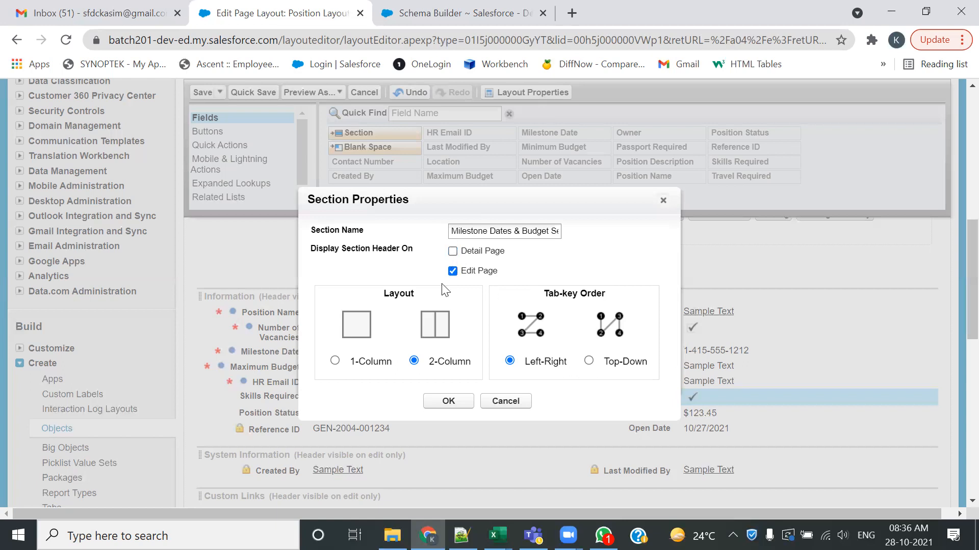
left_click(448, 406)
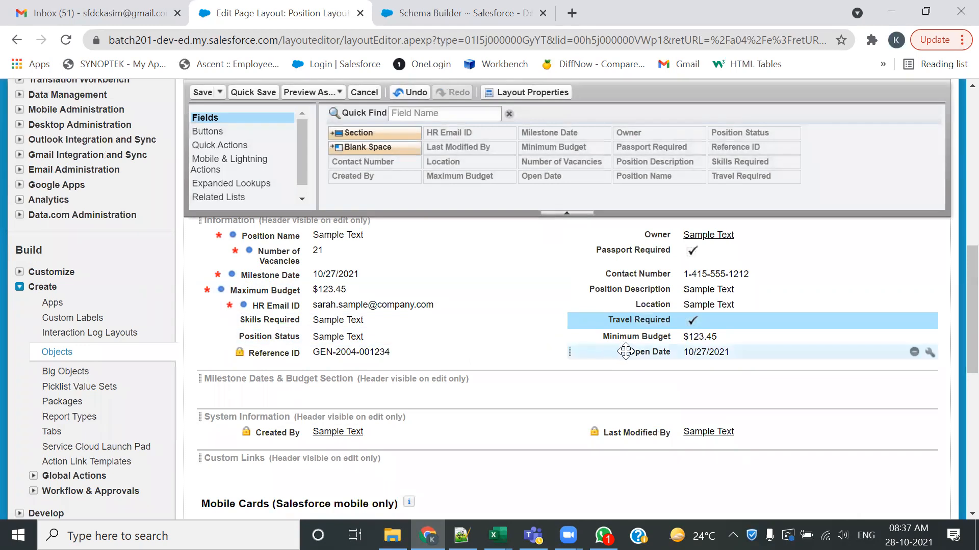
Move Open Date and Minimum Budget to the Milestone Dates & Budget Section's first column, and Milestone Date and Maximum Budget to its second.
left_click_drag(639, 352, 432, 389)
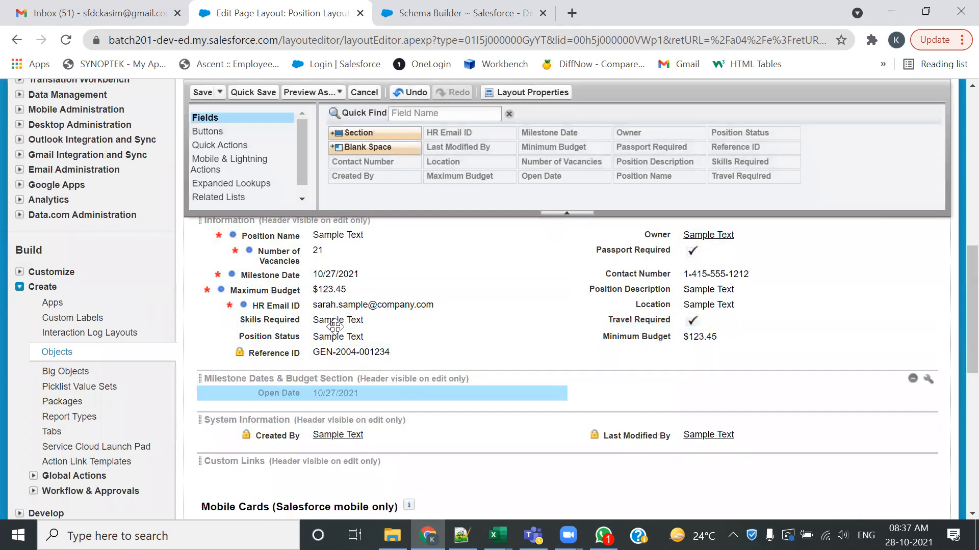
left_click_drag(339, 274, 637, 392)
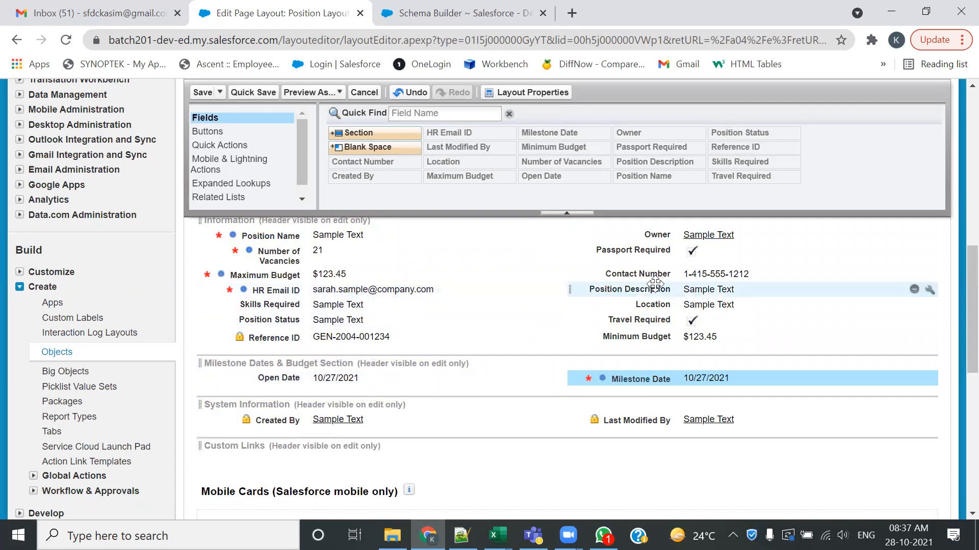
left_click_drag(647, 335, 400, 383)
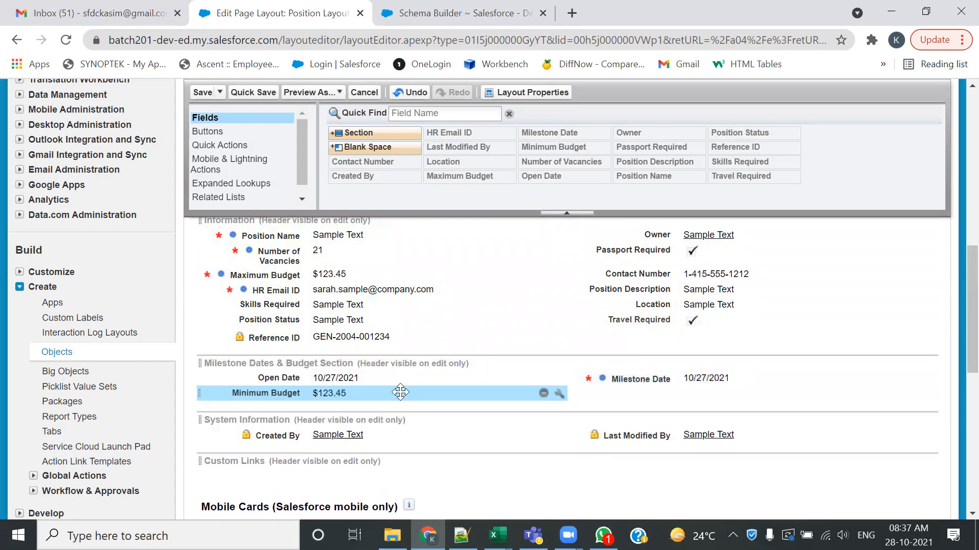
left_click_drag(387, 276, 645, 394)
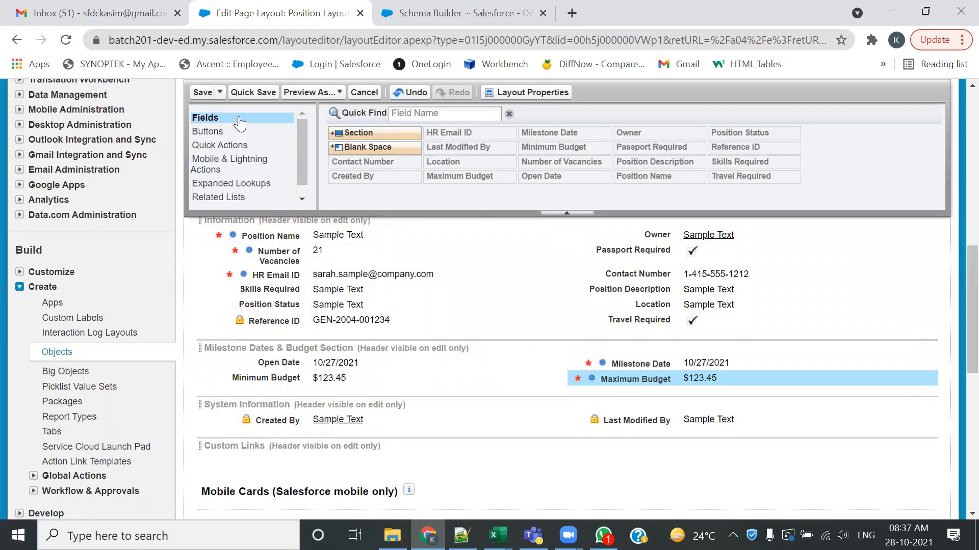
Insert a two-column section named Skill & Additional Information Section below Milestone Dates & Budget Section, with its header hidden on the detail page.
left_click_drag(358, 134, 419, 389)
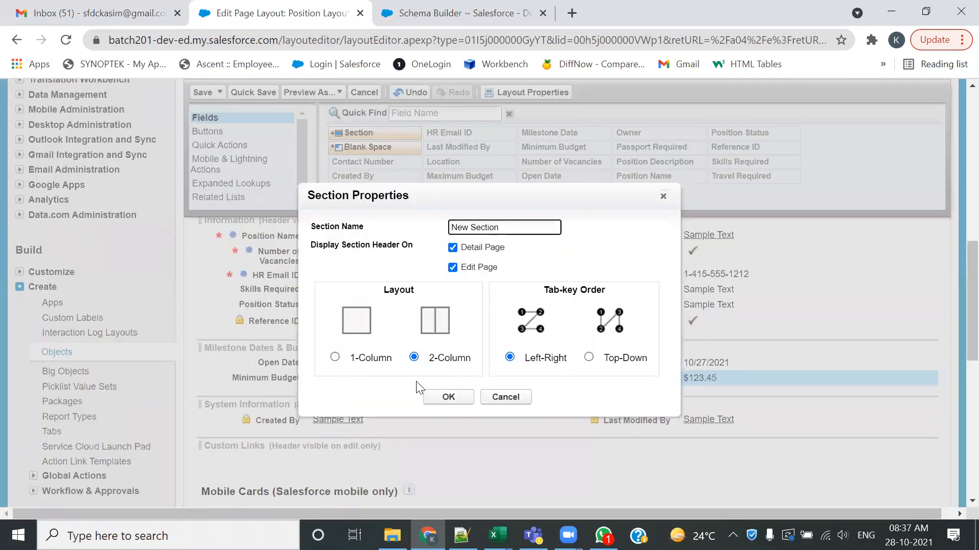
key("Left")
key("Left")
key("BackSpace")
key("BackSpace")
key("BackSpace")
key("BackSpace")
type("Skilsl & Additionial")
key("BackSpace")
key("Right")
key("Right")
key("Right")
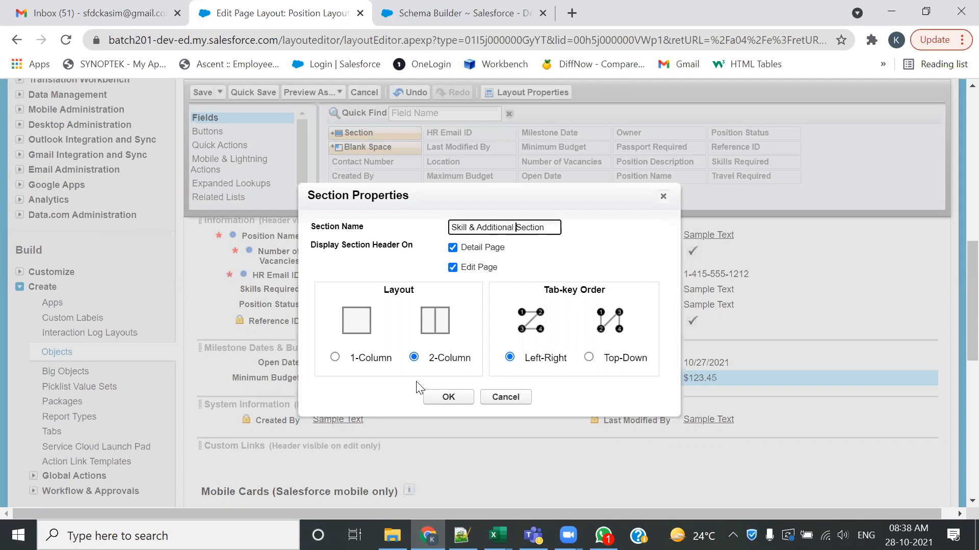
type("Information")
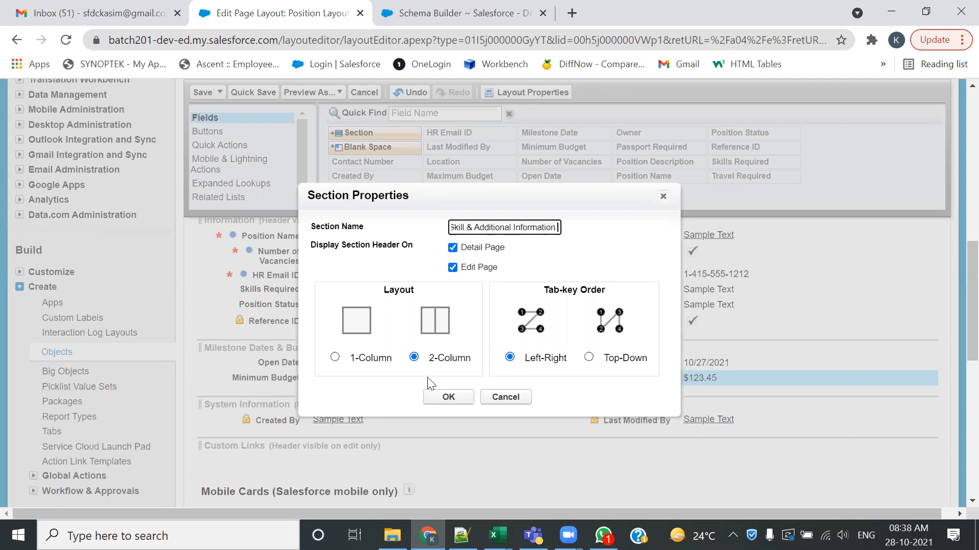
left_click(452, 247)
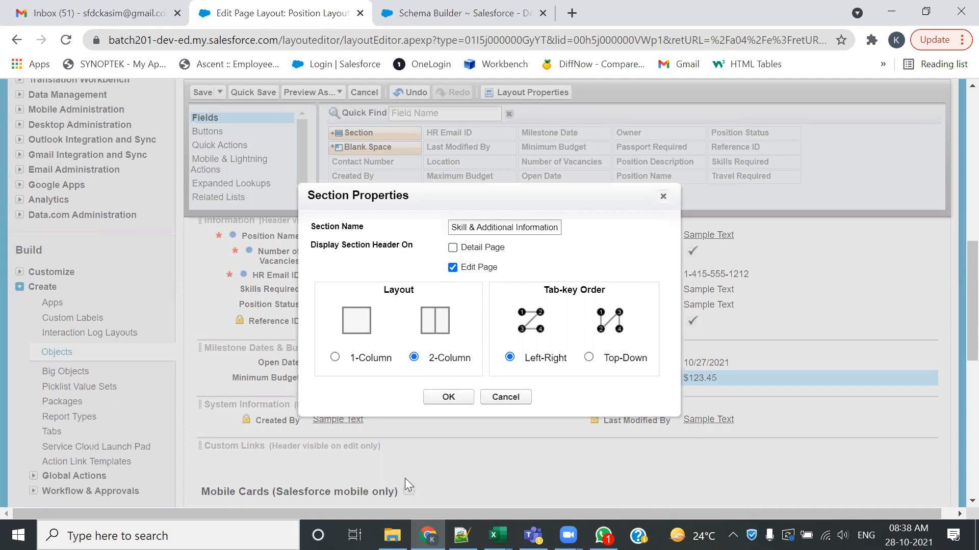
left_click(448, 397)
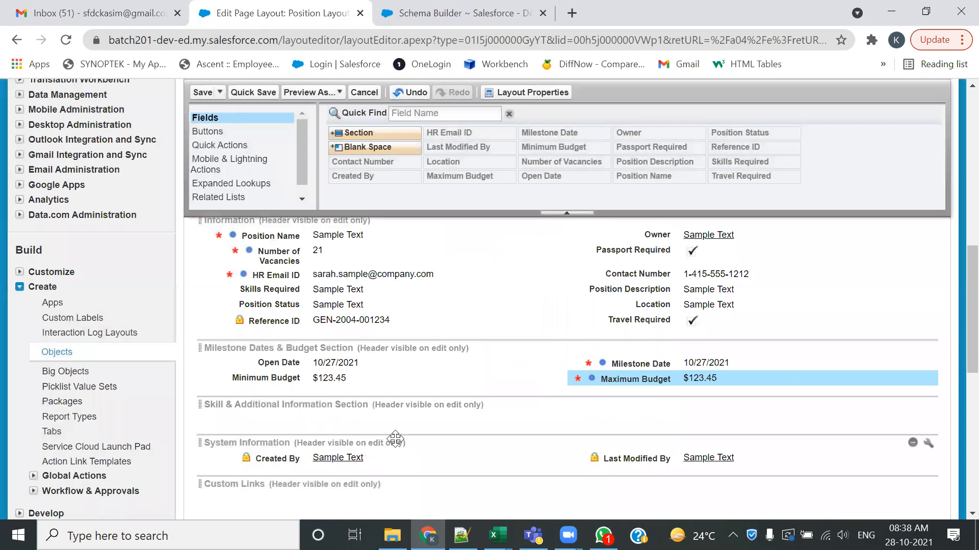
Arrange Position Description, Travel Required and Passport Required in the Skill & Additional Information Section's first column, with Skills Required in its second.
left_click_drag(362, 289, 352, 430)
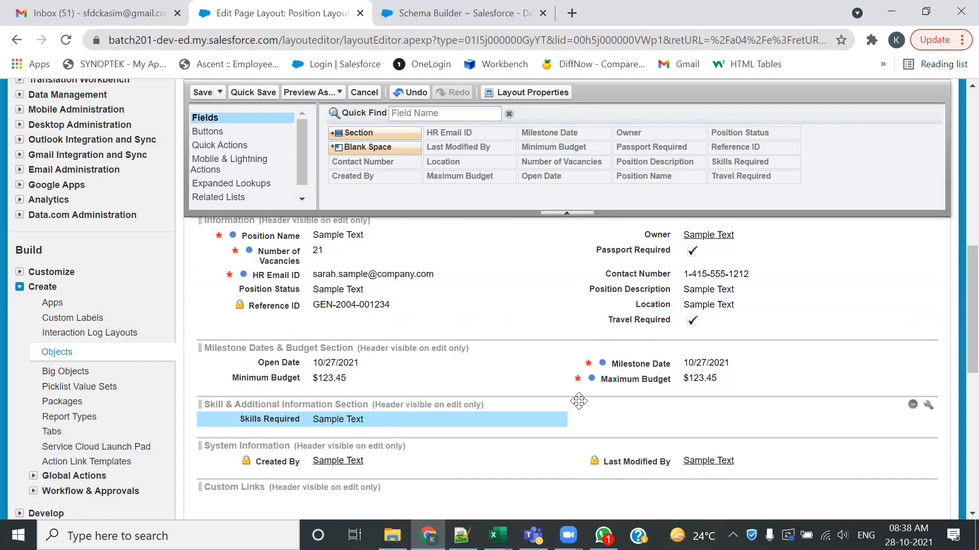
left_click_drag(642, 320, 680, 395)
left_click_drag(652, 250, 680, 397)
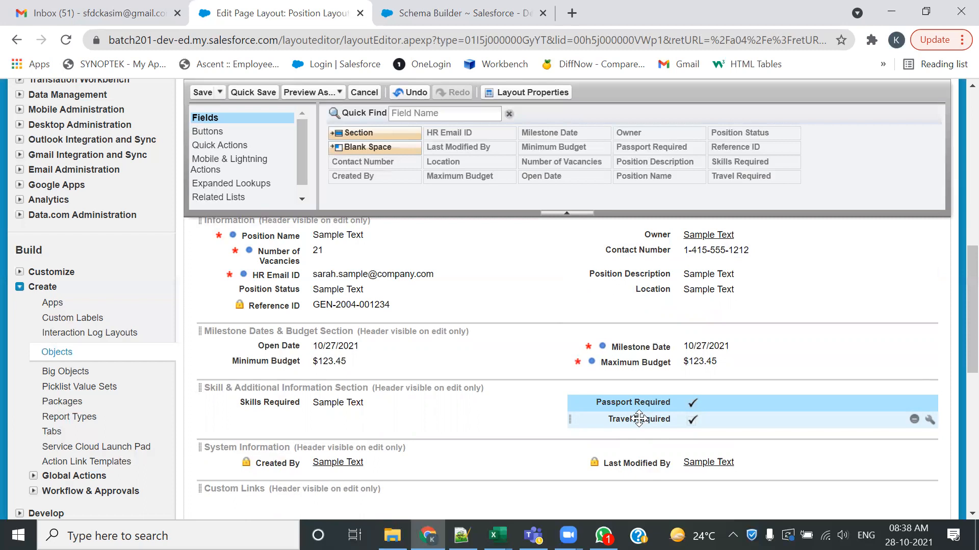
left_click_drag(663, 274, 701, 431)
left_click_drag(628, 436, 377, 428)
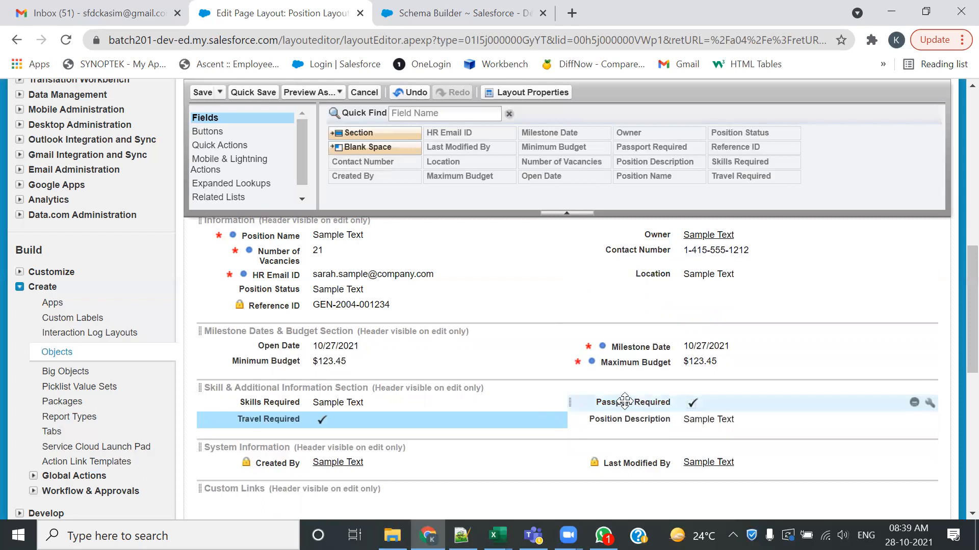
left_click_drag(624, 401, 443, 421)
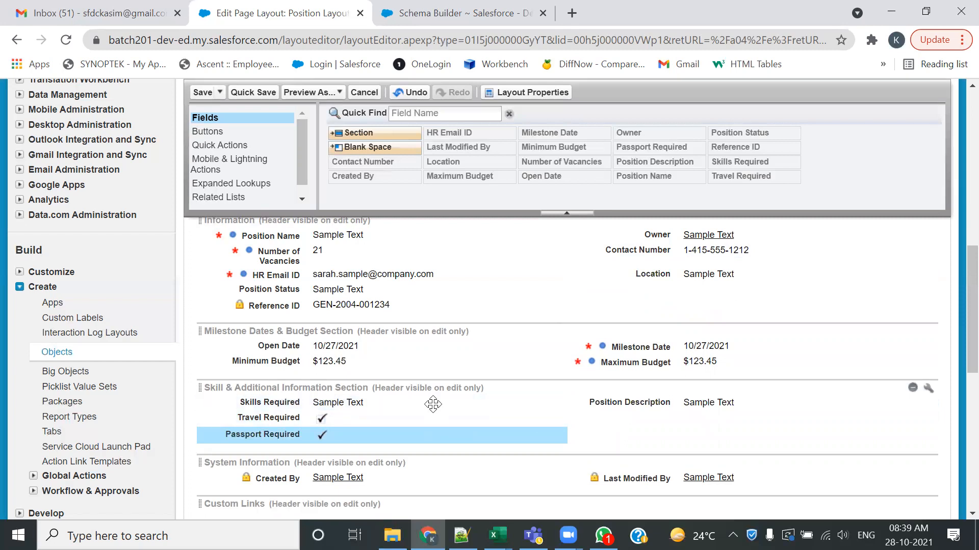
left_click_drag(347, 402, 422, 390)
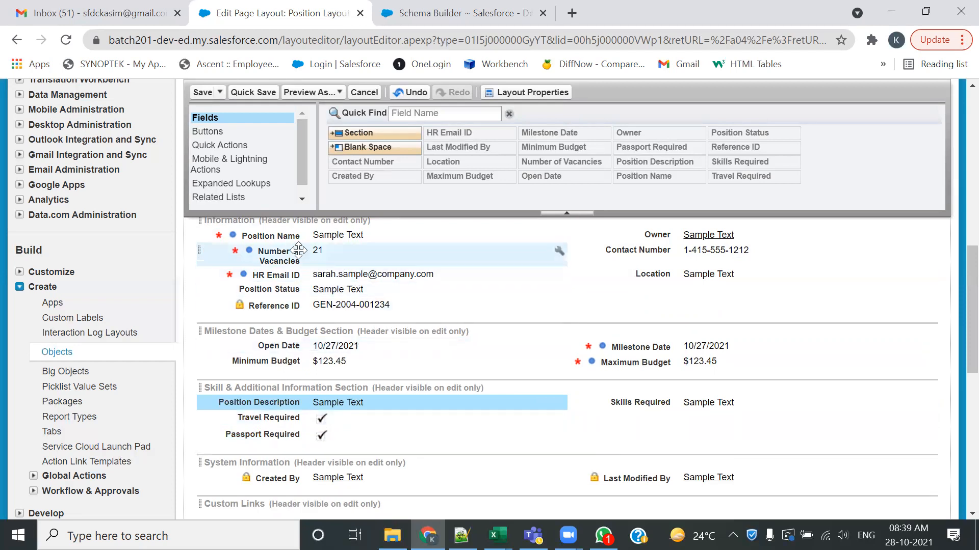
Move Number of Vacancies below Contact Number in the Information section and save the page layout.
left_click_drag(298, 250, 670, 269)
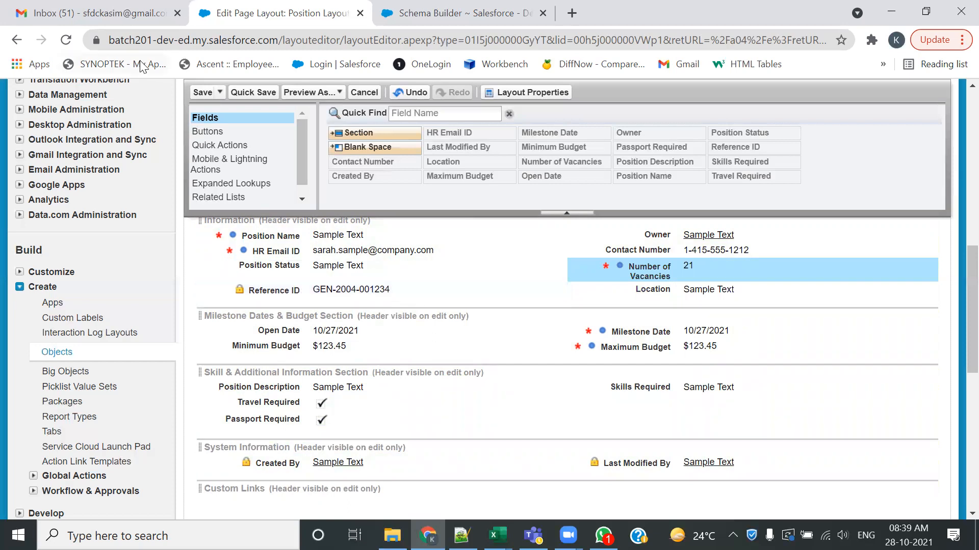
left_click(199, 93)
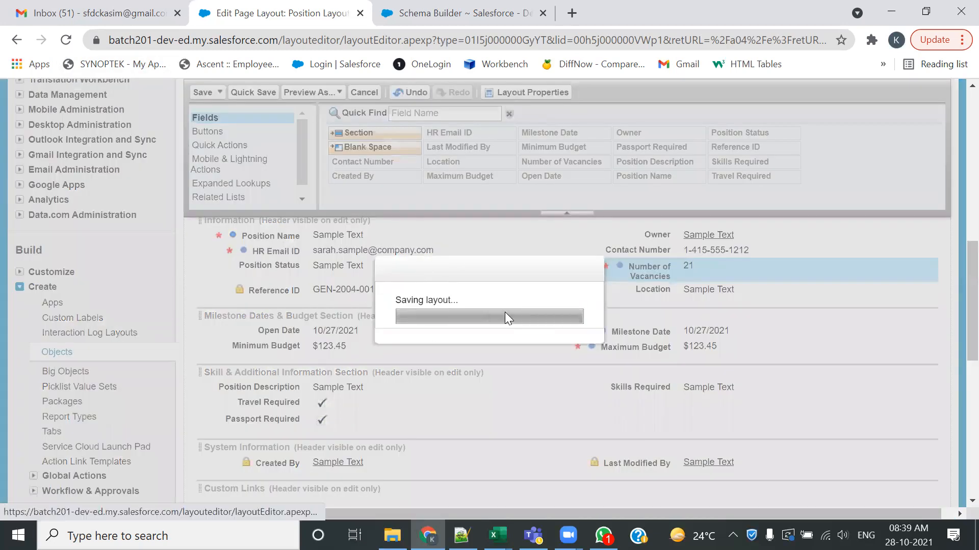
Review how the fields and sections are arranged on the New Position form.
scroll(478, 325, "down", 5)
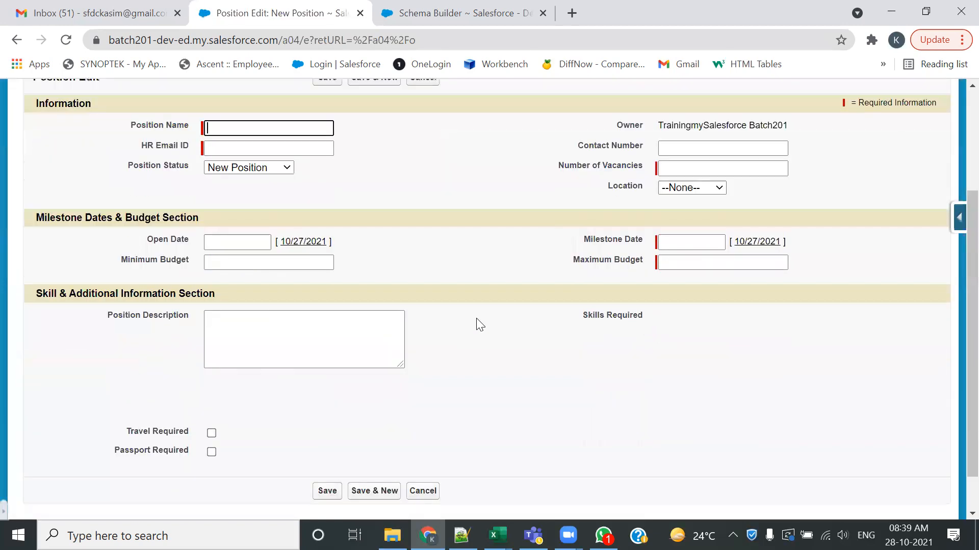
scroll(480, 324, "down", 1)
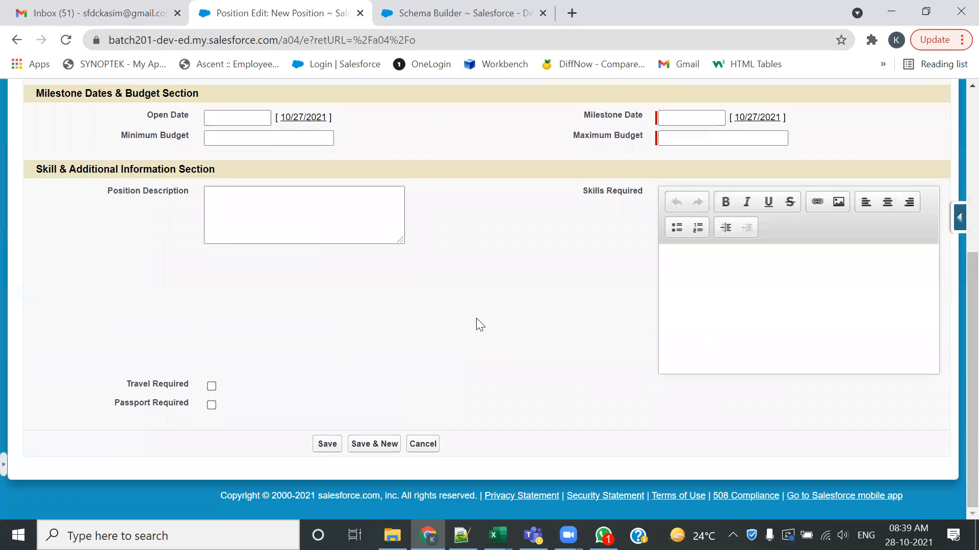
scroll(479, 324, "up", 2)
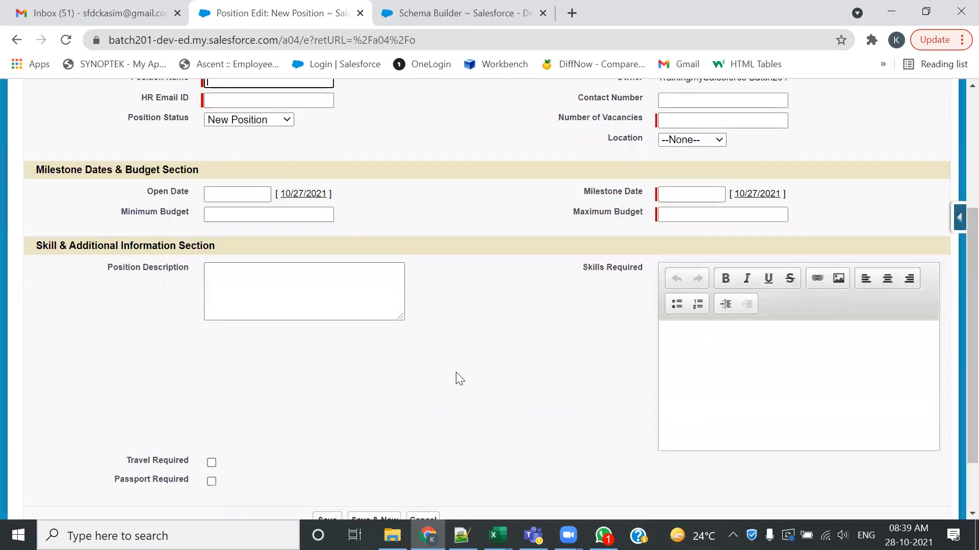
scroll(494, 388, "down", 2)
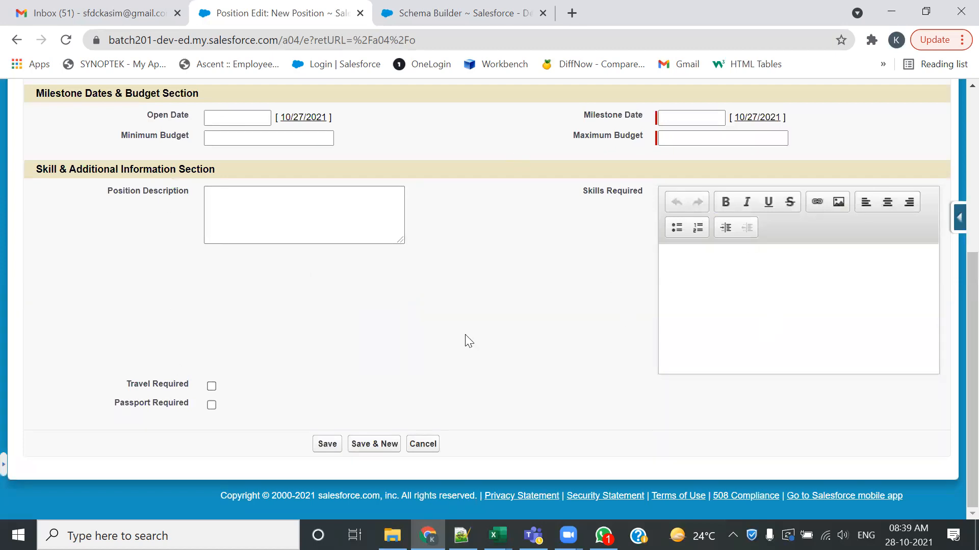
scroll(468, 341, "up", 3)
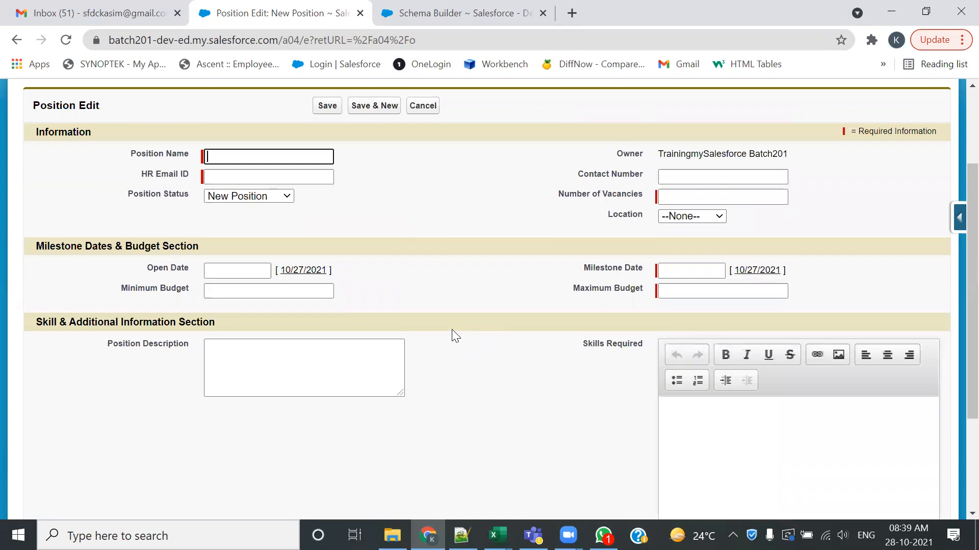
scroll(473, 393, "down", 3)
scroll(733, 368, "up", 2)
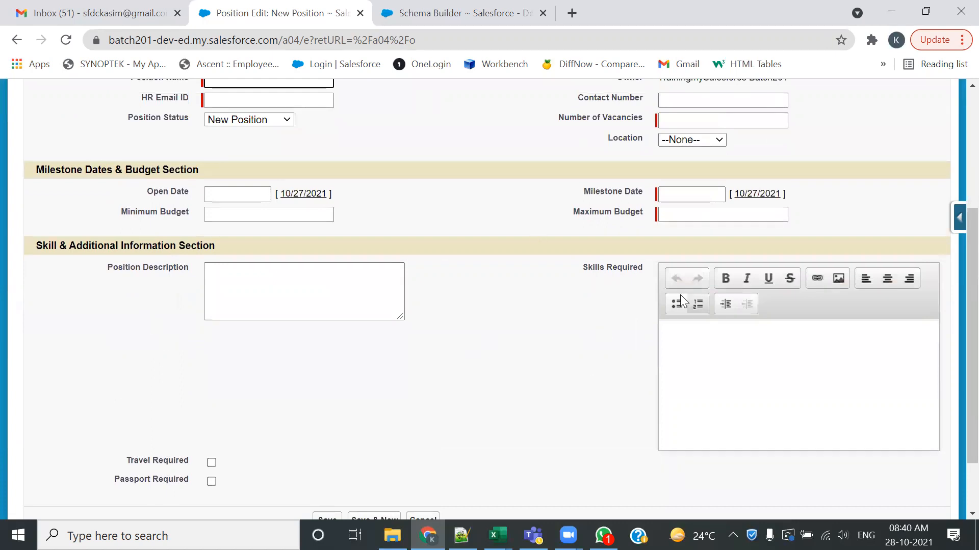
Reopen Position's page layout for editing from the New Position form and locate the Skill & Additional Information Section.
left_click(957, 219)
left_click(834, 384)
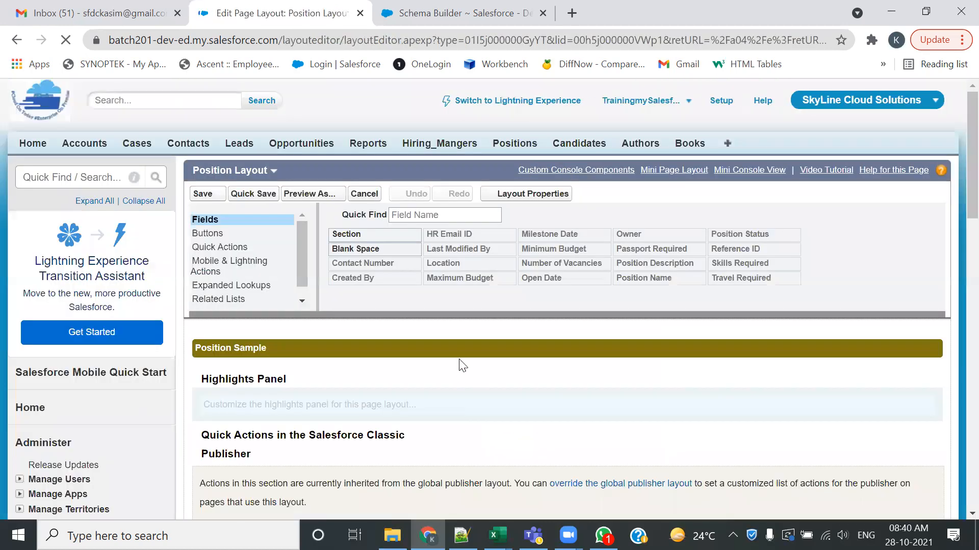
scroll(462, 366, "down", 15)
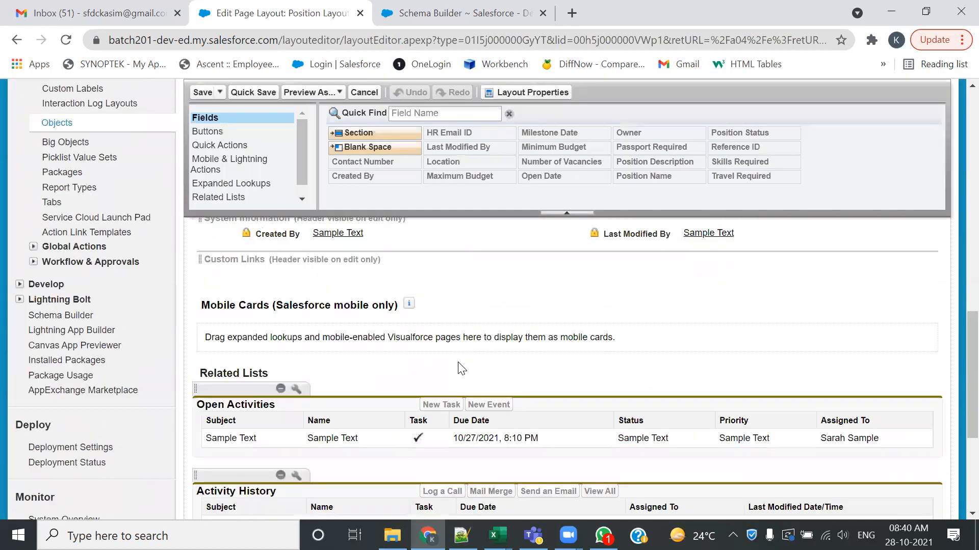
scroll(462, 368, "up", 3)
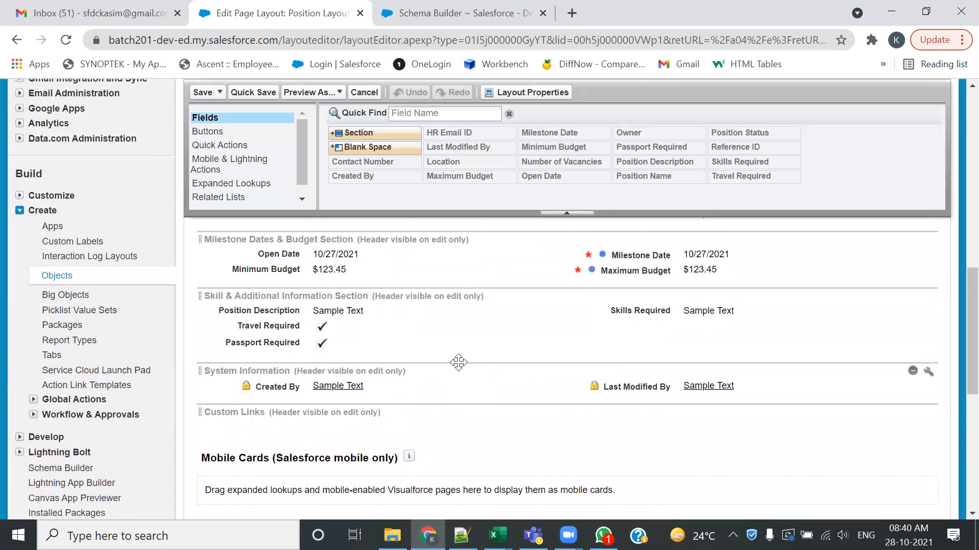
Put Skills Required alone in the section's first column, order Position Description, Passport Required and Travel Required in the second, and save the layout.
left_click_drag(362, 312, 662, 324)
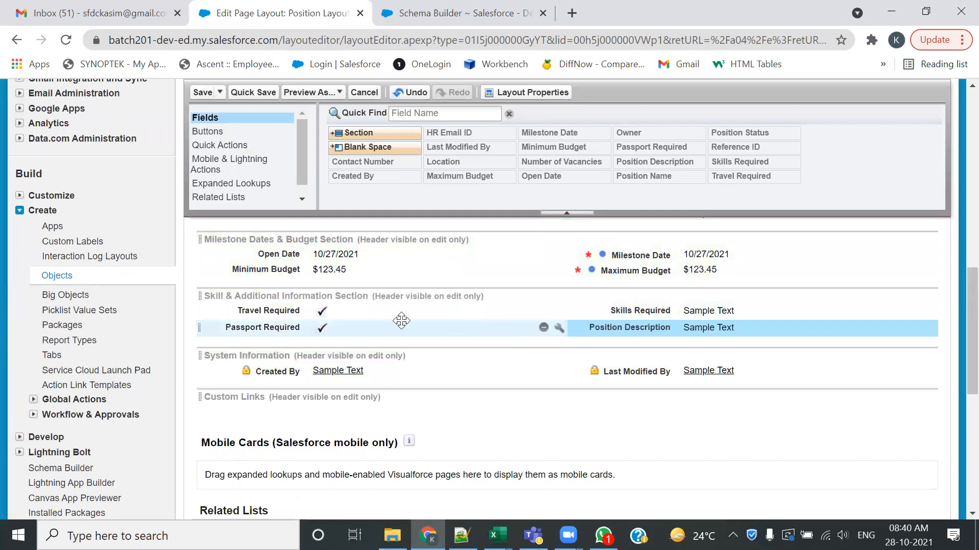
left_click_drag(307, 313, 701, 331)
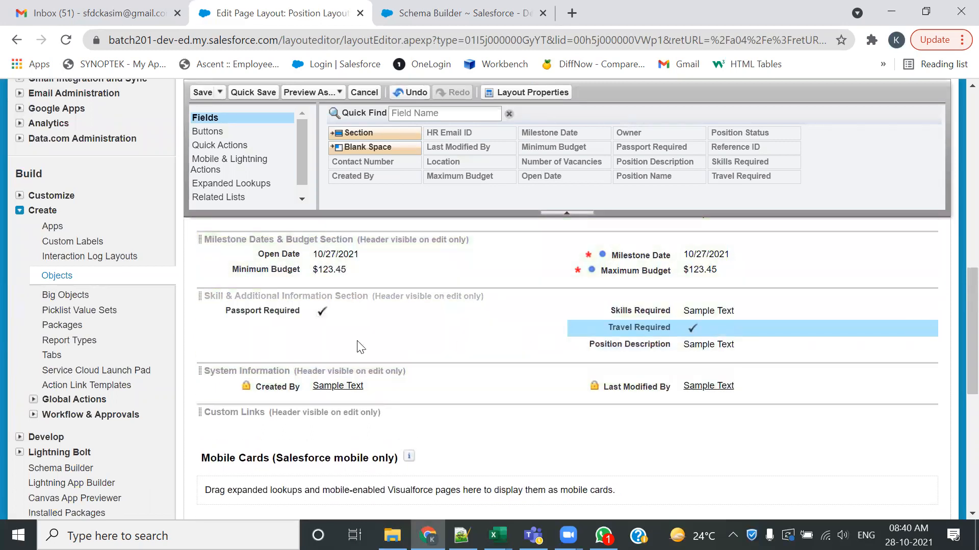
left_click_drag(282, 317, 673, 360)
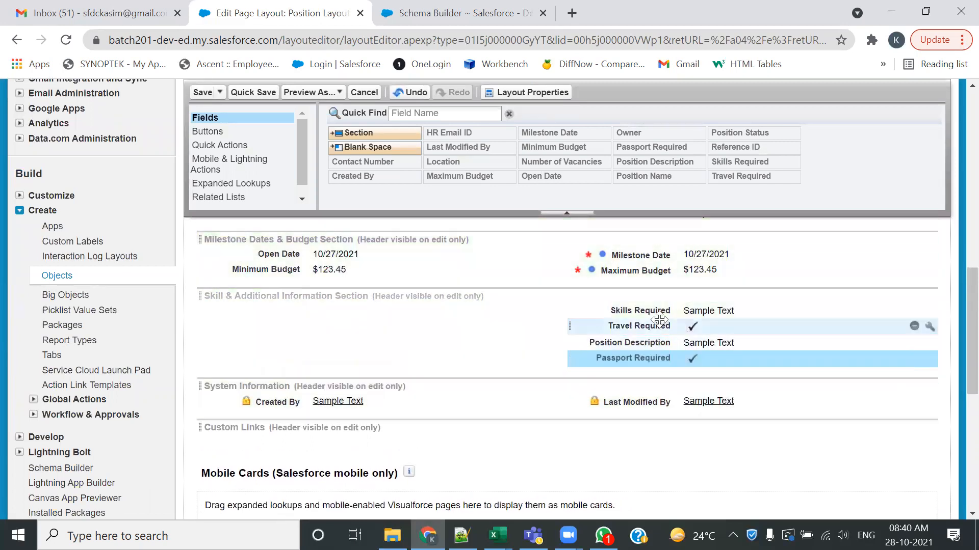
left_click_drag(616, 321, 316, 314)
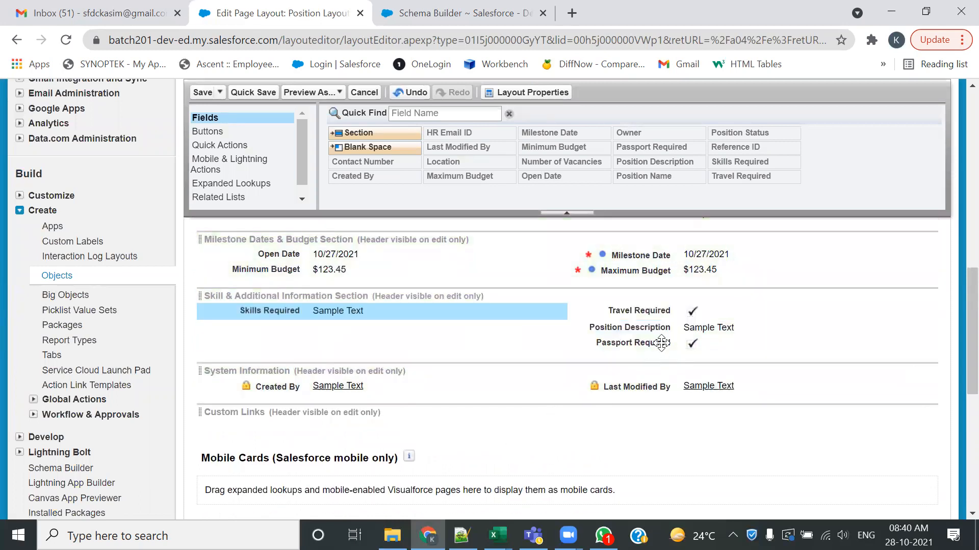
left_click_drag(648, 314, 640, 367)
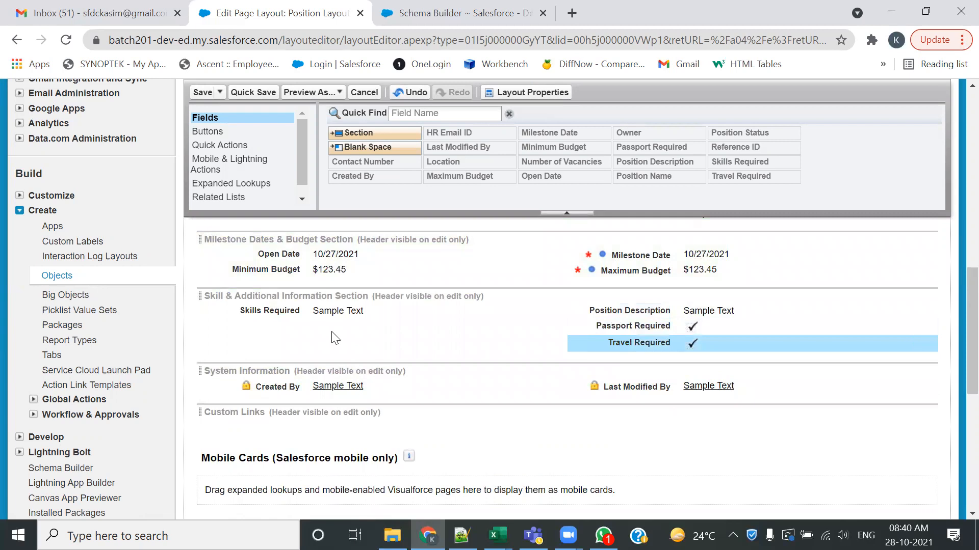
left_click(202, 93)
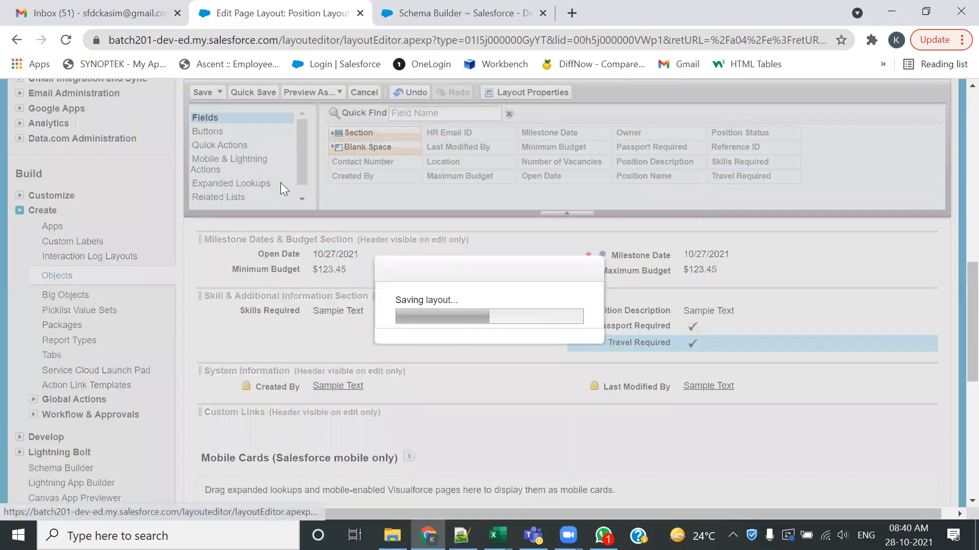
Check the rearranged Skill & Additional Information Section and the other sections on the New Position form.
scroll(443, 301, "down", 5)
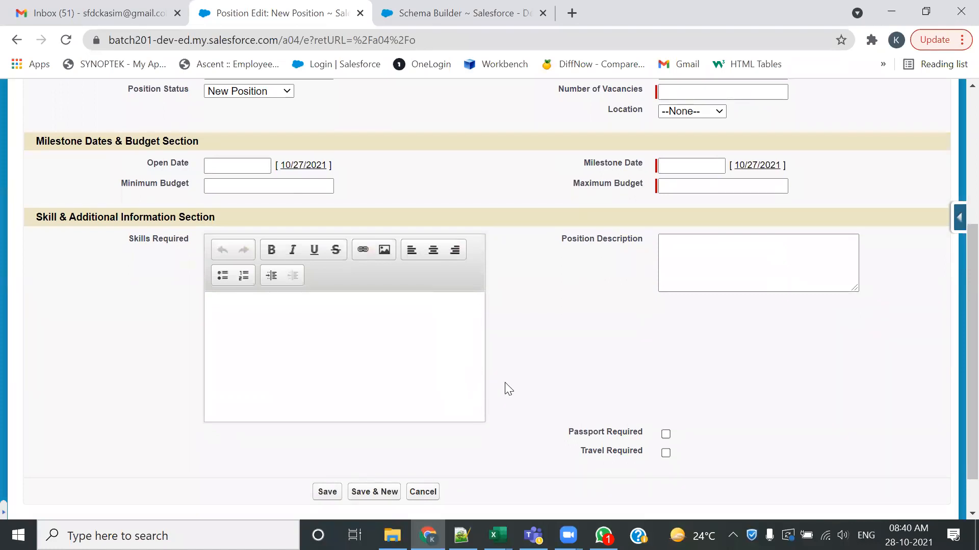
scroll(565, 363, "up", 3)
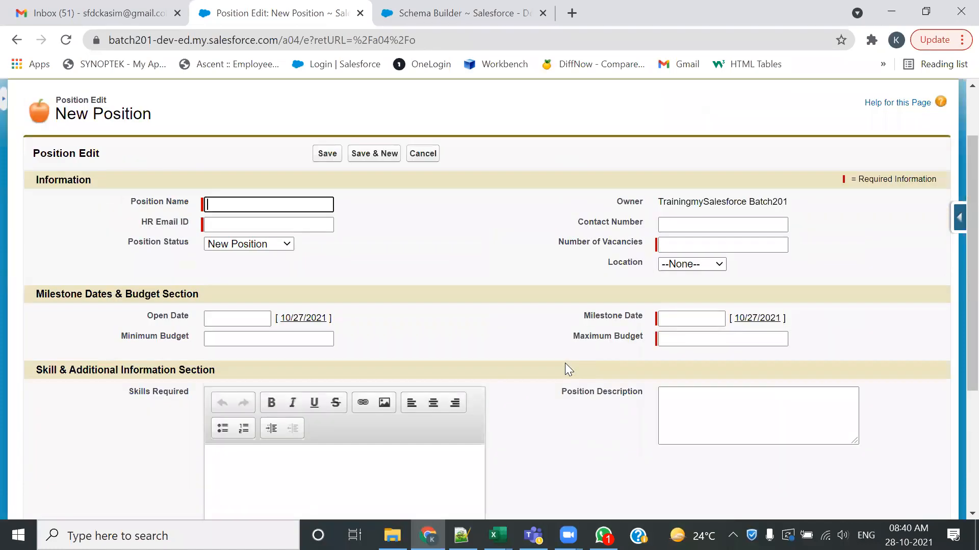
scroll(565, 363, "down", 4)
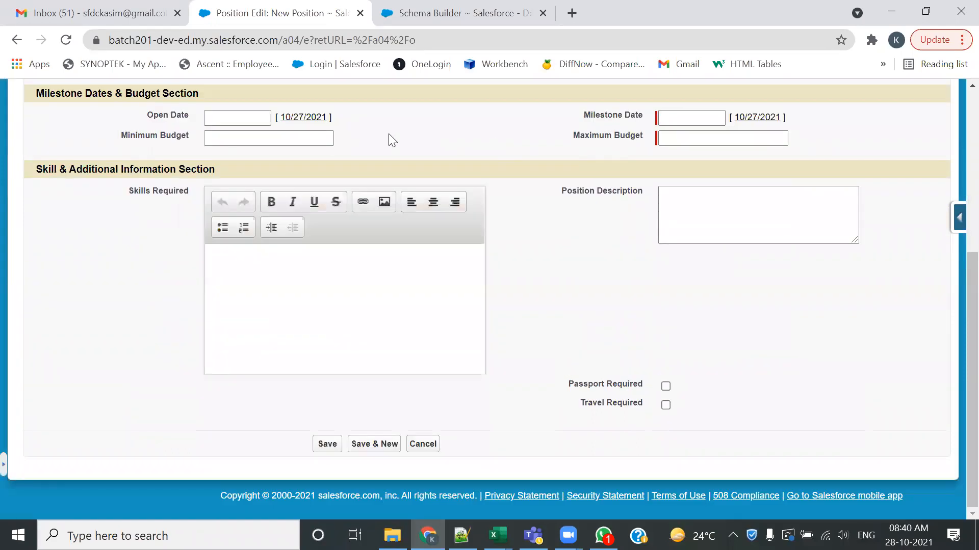
scroll(395, 253, "up", 2)
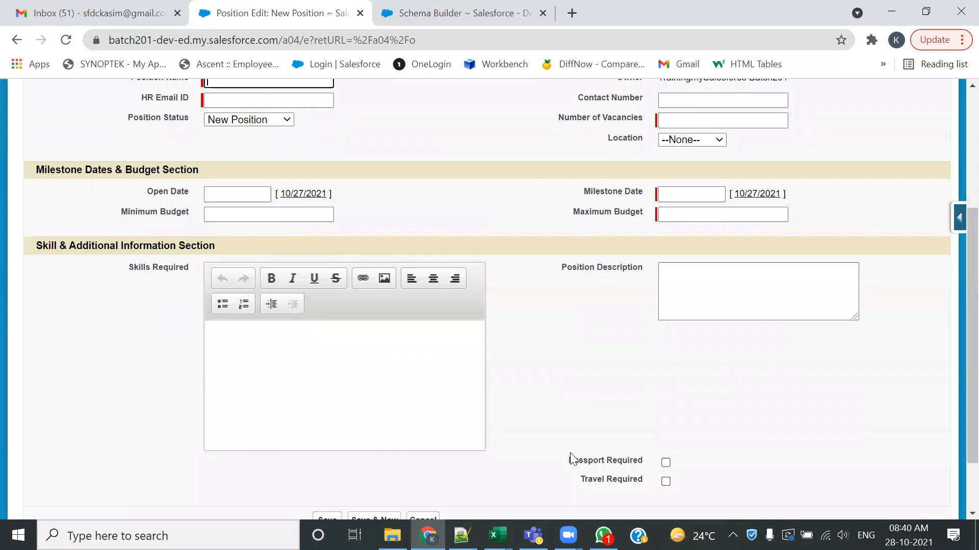
Compare the fields and sections on the New Position form with the Position object's fields in Schema Builder.
scroll(568, 323, "up", 3)
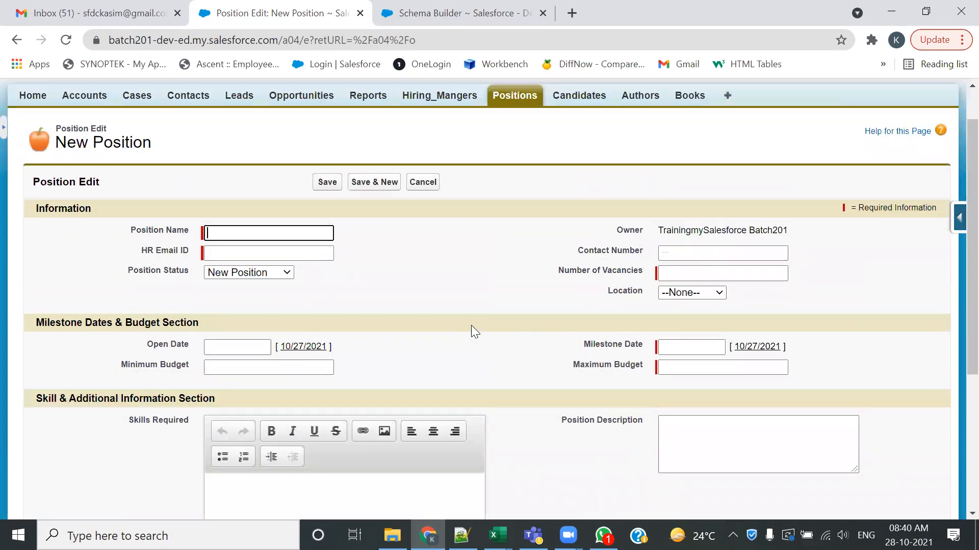
scroll(428, 360, "down", 5)
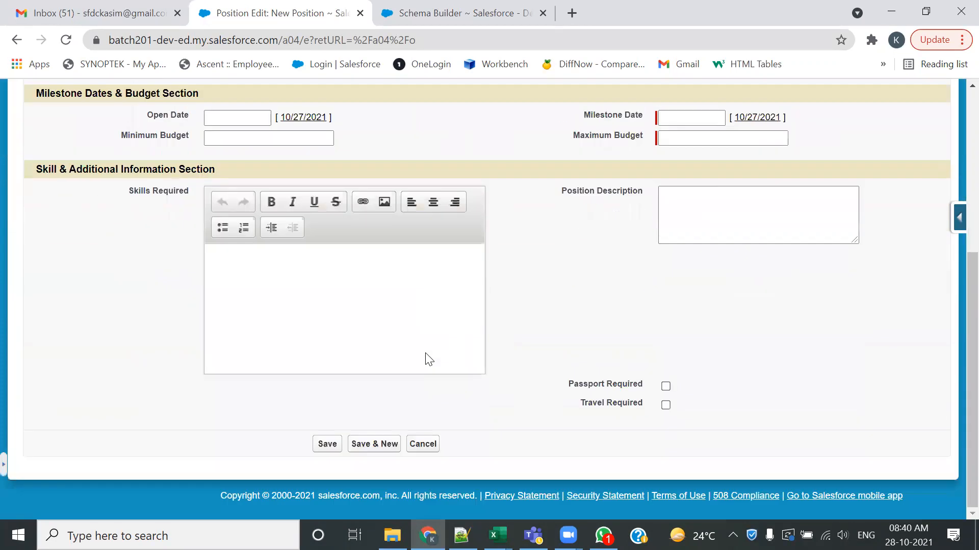
scroll(427, 354, "up", 6)
scroll(426, 355, "down", 2)
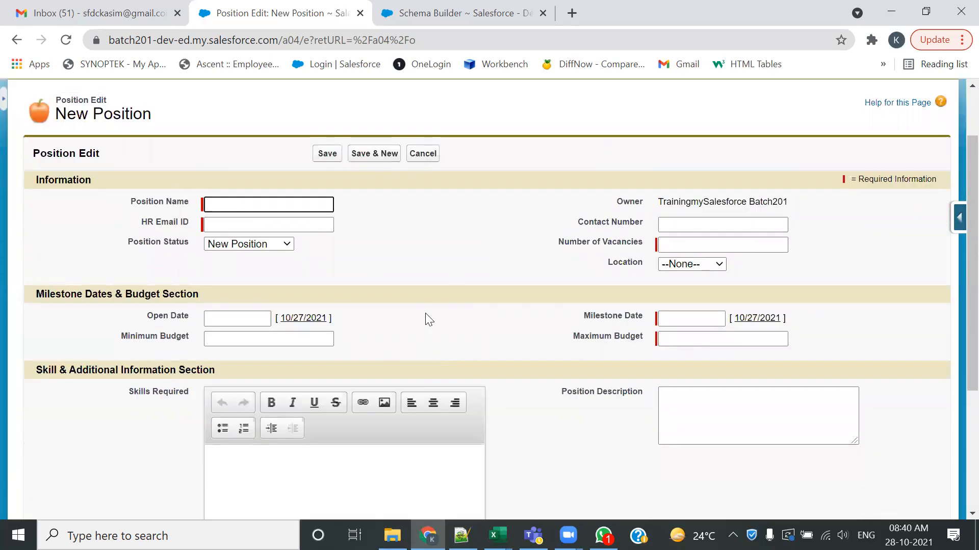
scroll(426, 319, "up", 2)
left_click(456, 20)
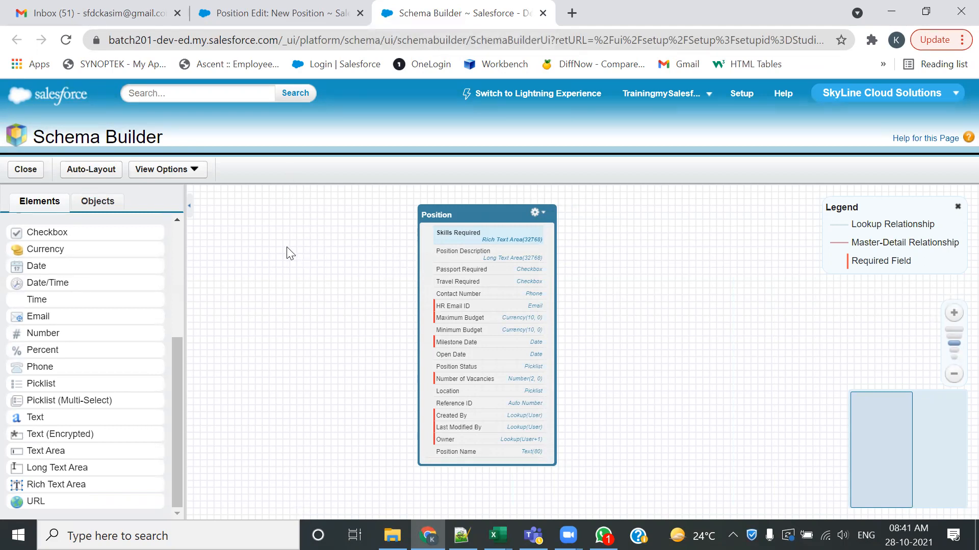
left_click(247, 4)
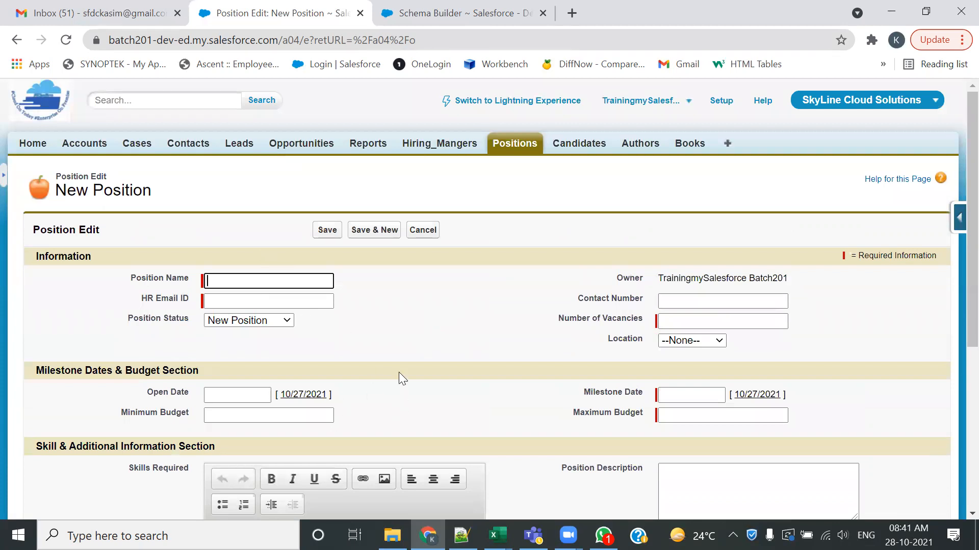
left_click(454, 15)
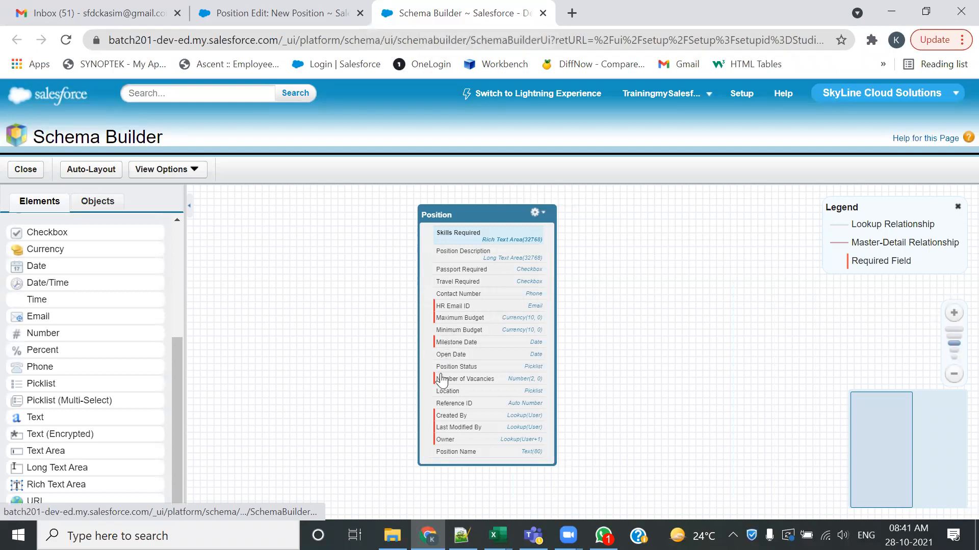
left_click(286, 11)
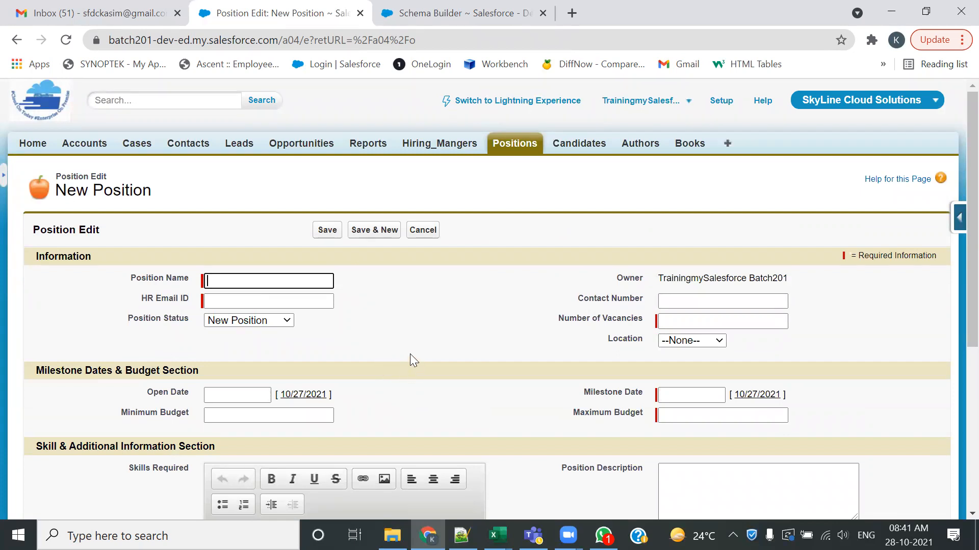
scroll(409, 354, "down", 1)
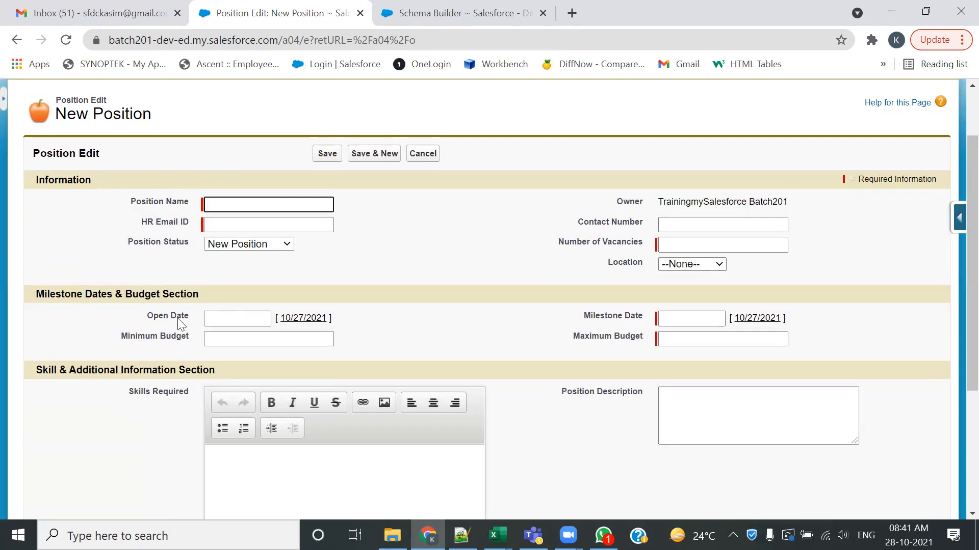
scroll(357, 311, "down", 3)
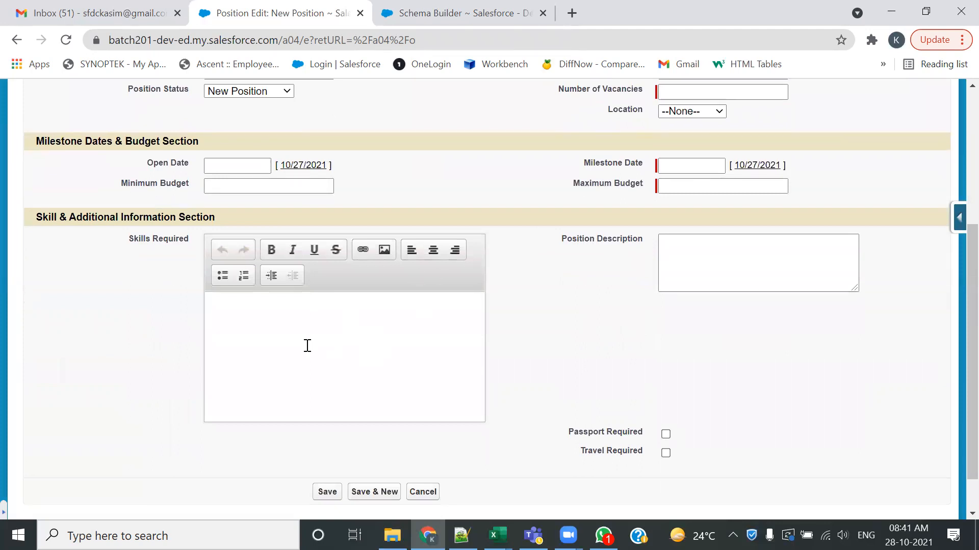
scroll(260, 331, "down", 1)
scroll(258, 170, "up", 6)
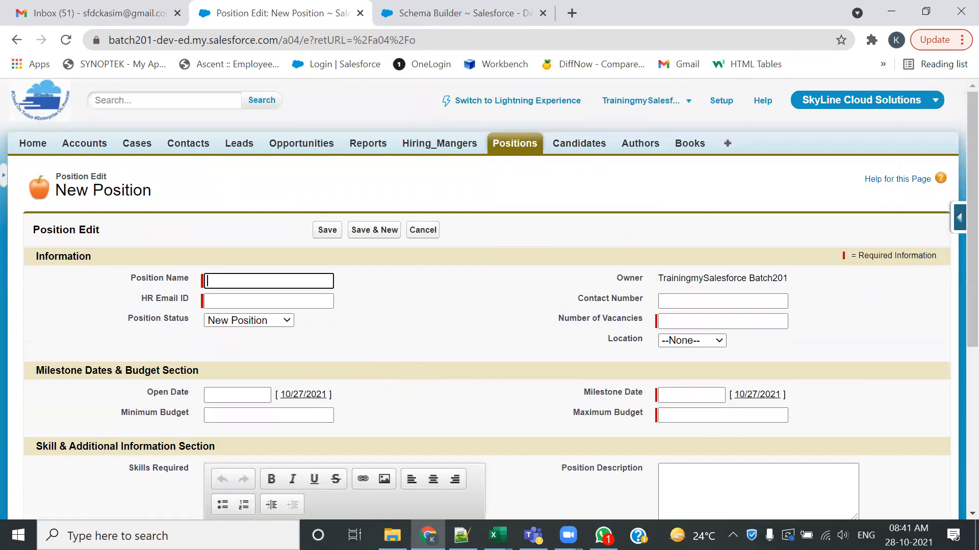
Switch to Notepad++ and review the assignment on creating objects and fields by standard navigation versus Schema Builder in IDD for Field creation.txt.
left_click(461, 536)
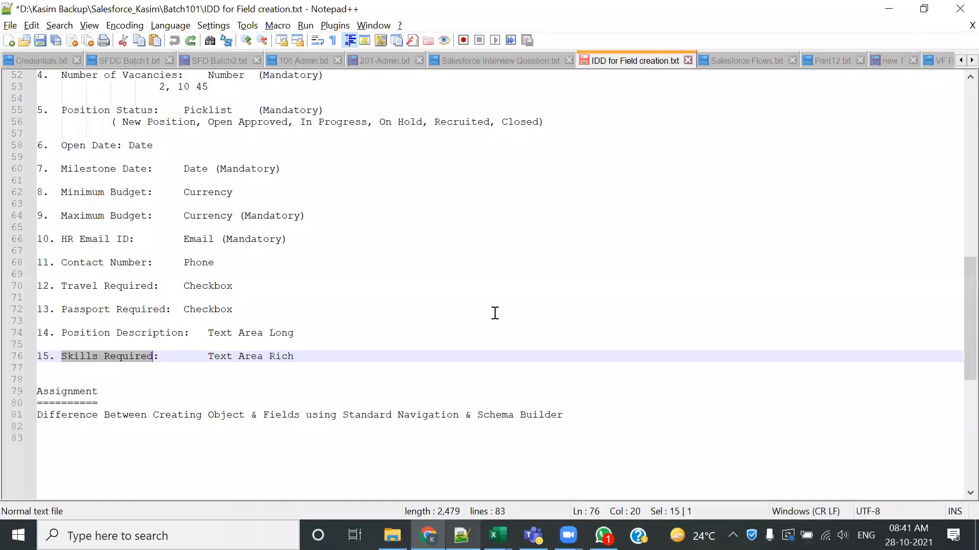
scroll(394, 236, "down", 2)
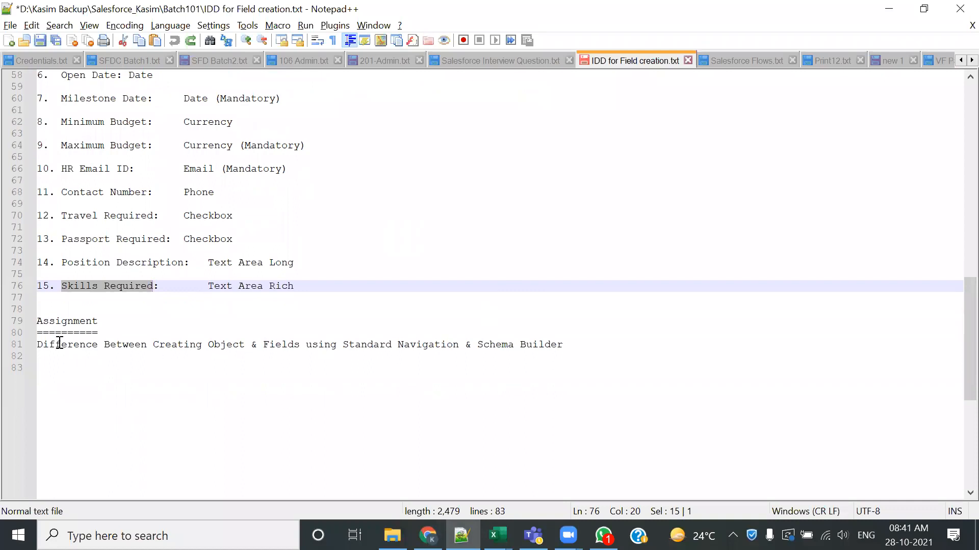
left_click_drag(37, 344, 543, 357)
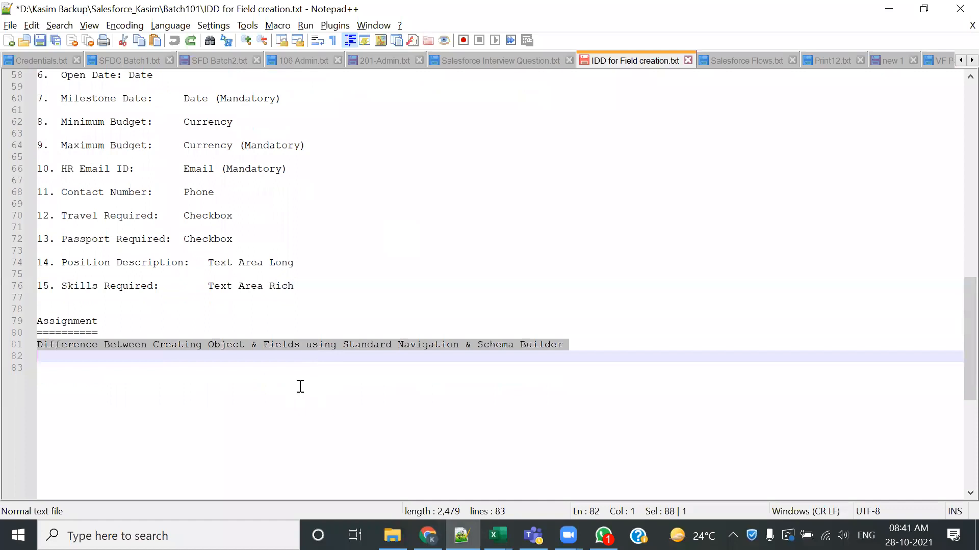
left_click(266, 381)
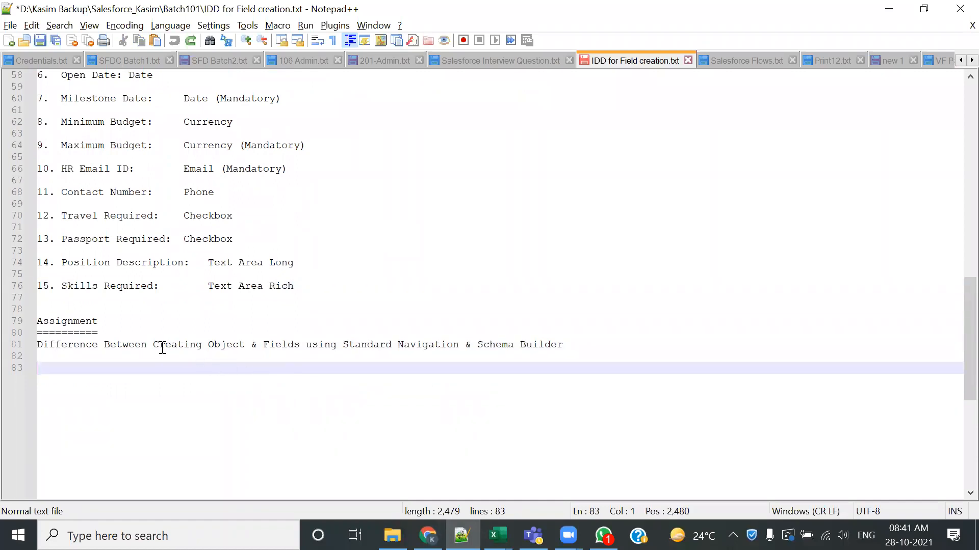
left_click_drag(153, 346, 235, 351)
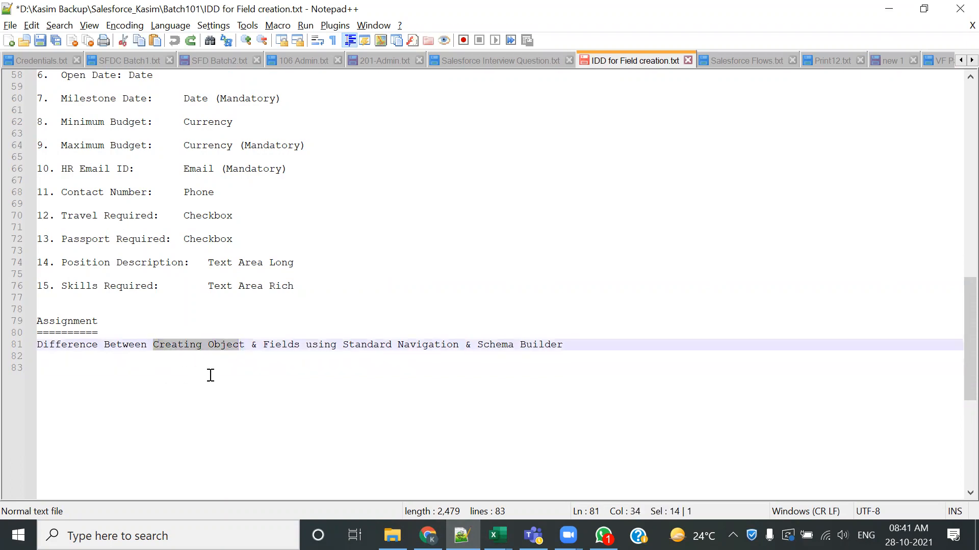
left_click(276, 345)
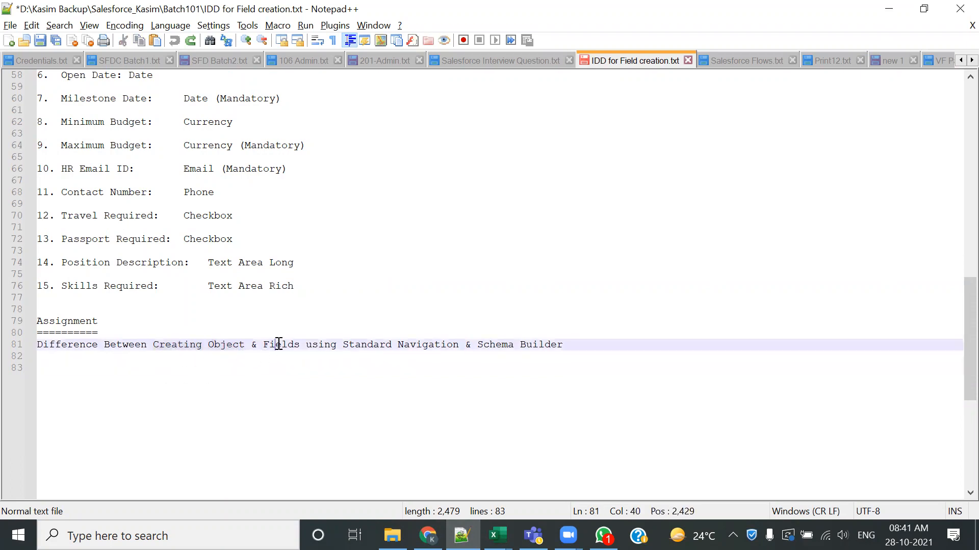
double_click(359, 345)
double_click(493, 345)
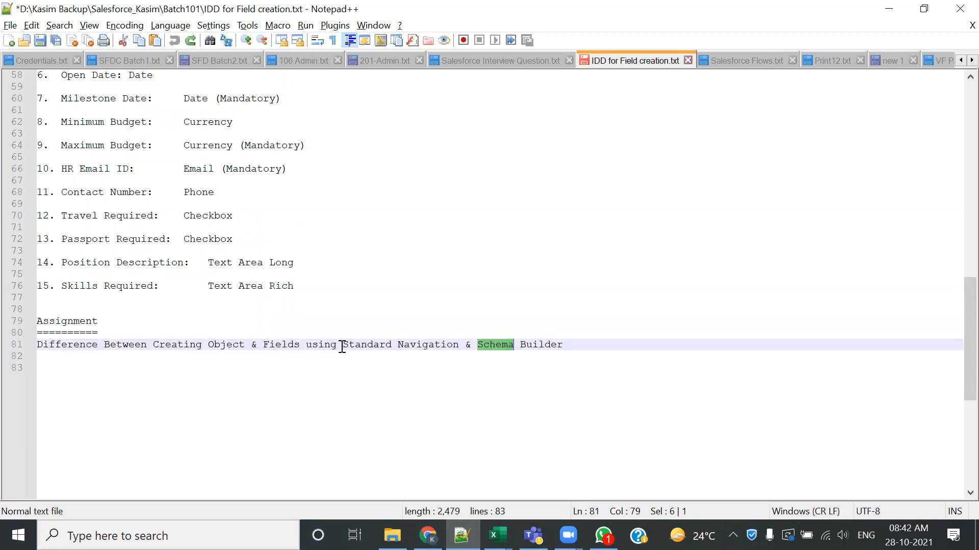
left_click_drag(342, 344, 393, 346)
left_click_drag(477, 345, 502, 345)
scroll(374, 395, "up", 7)
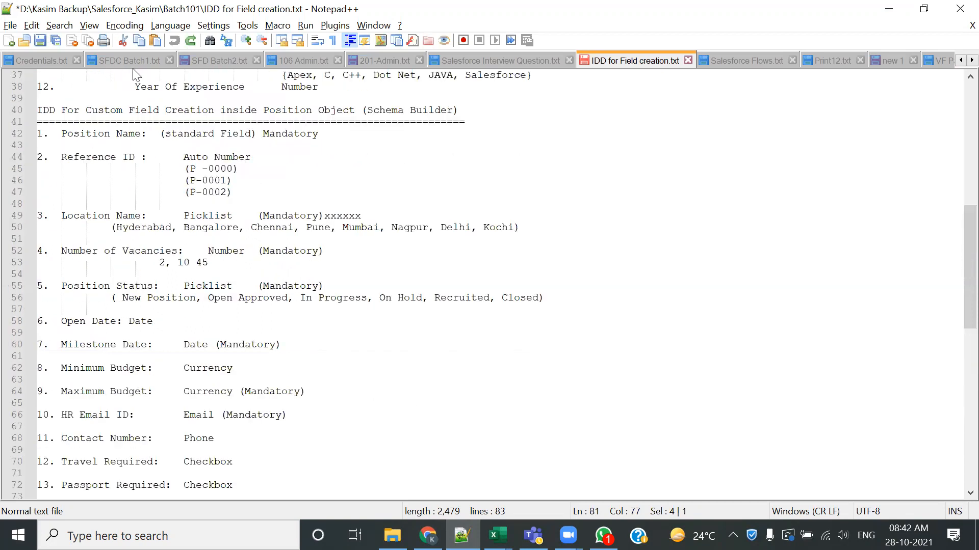
In 201-Admin.txt, remove the bookmark from the "Using the Schema Builder" line and view the notes below it.
left_click(350, 75)
left_click(379, 60)
scroll(341, 313, "down", 7)
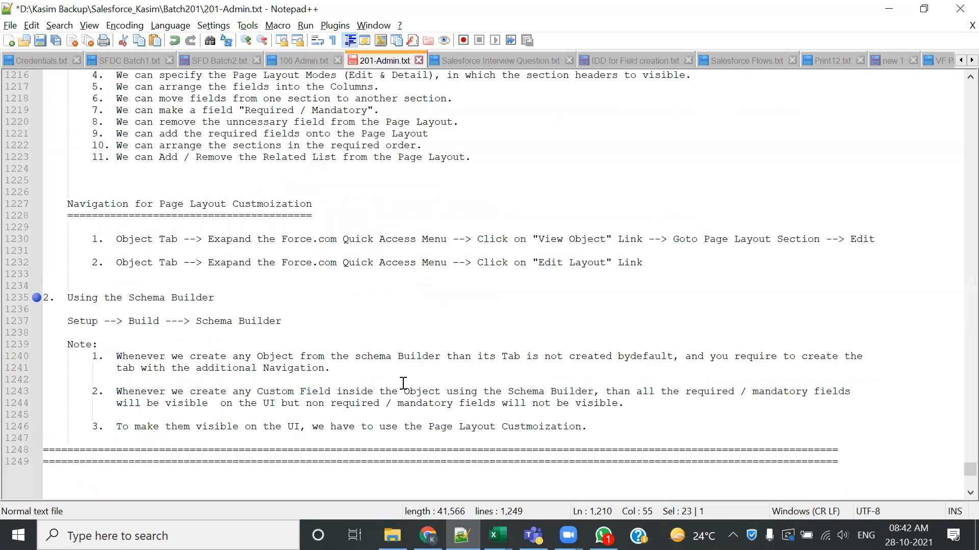
scroll(403, 383, "down", 3)
left_click(32, 194)
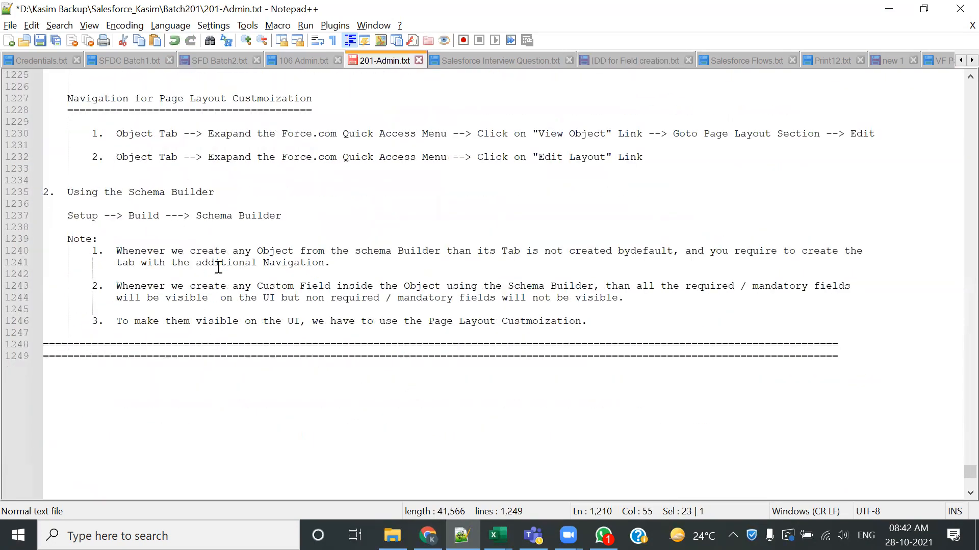
scroll(219, 268, "down", 4)
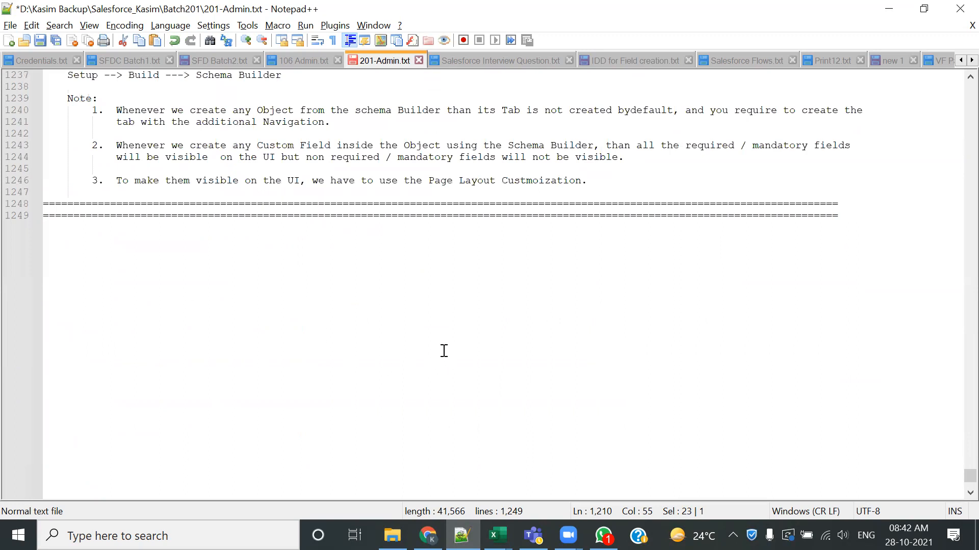